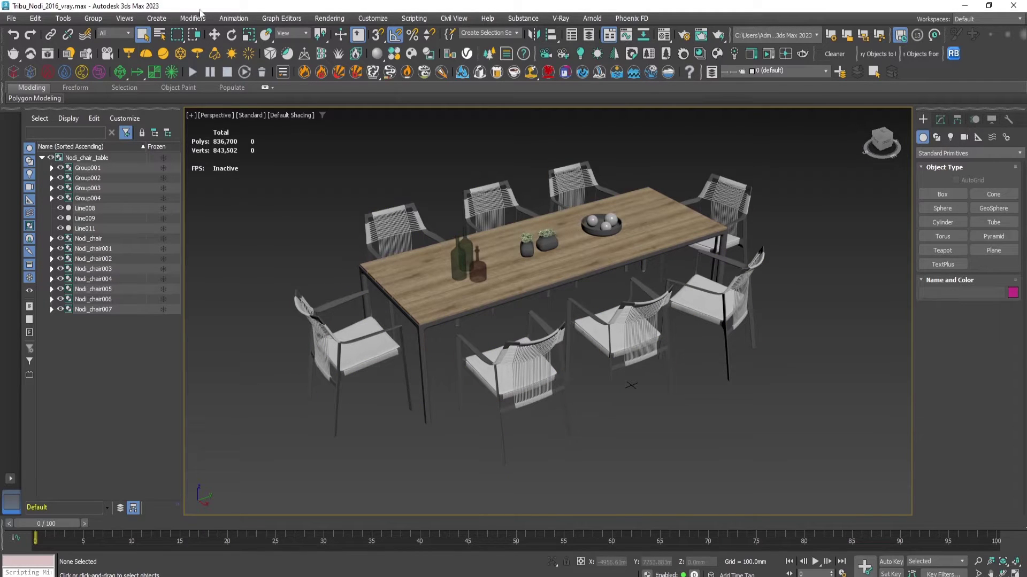
Open the V-Ray mesh exporter and review its destination folder and single-file or separate-file export options.
{"action": "left_click", "coordinate": [560, 19]}
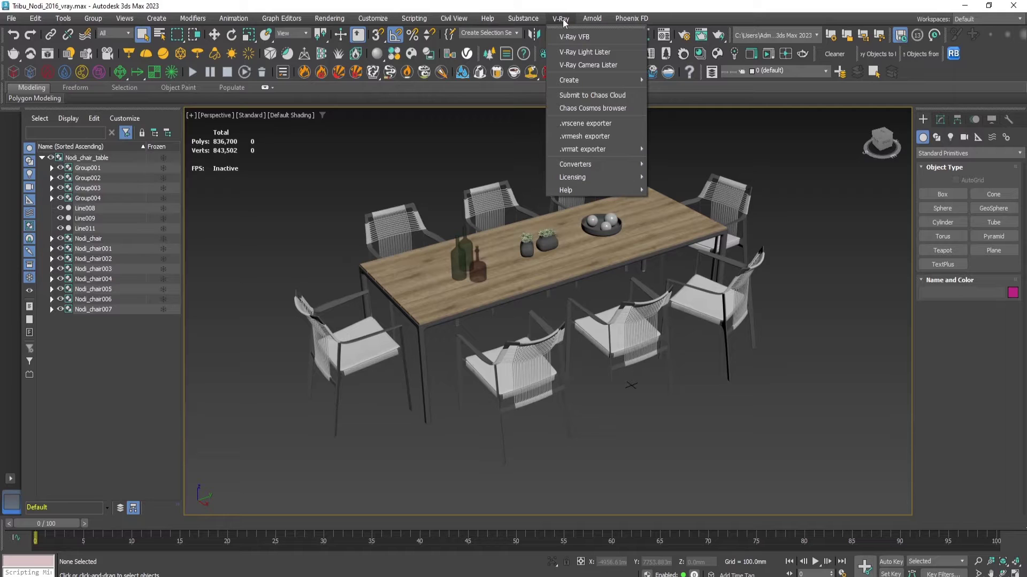
{"action": "left_click", "coordinate": [585, 135]}
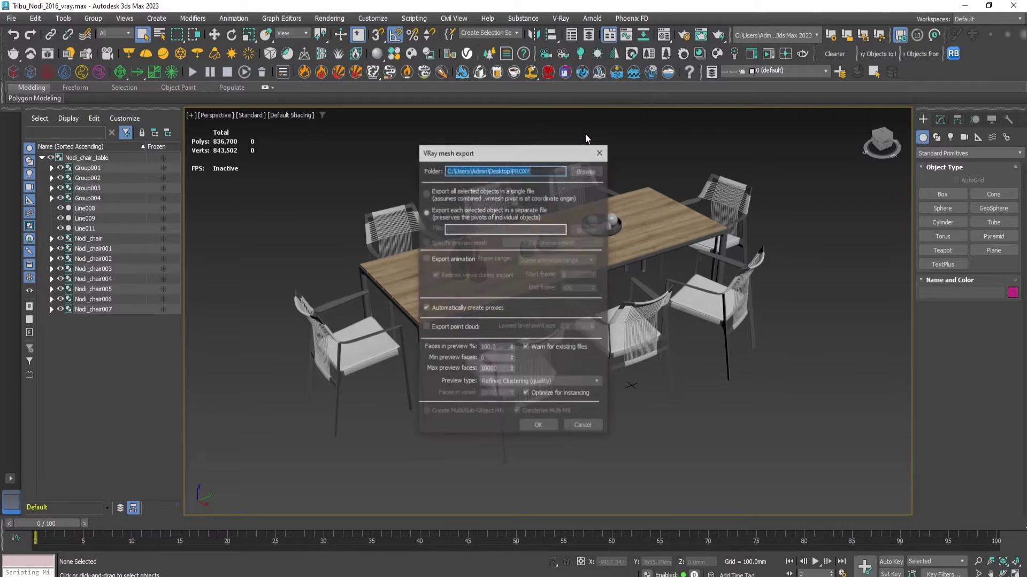
{"action": "left_click_drag", "start_coordinate": [476, 157], "coordinate": [747, 160]}
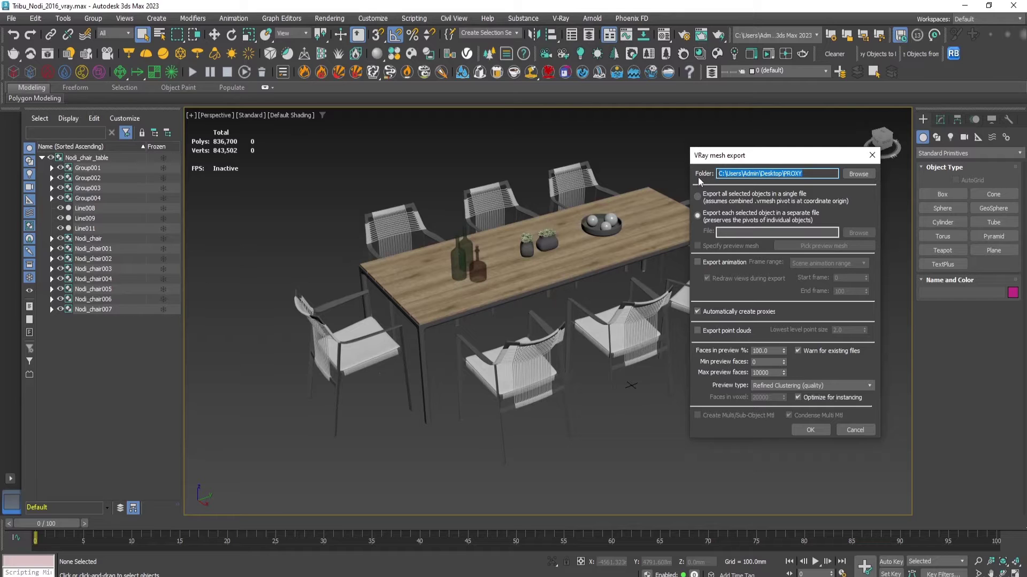
{"action": "left_click", "coordinate": [825, 175]}
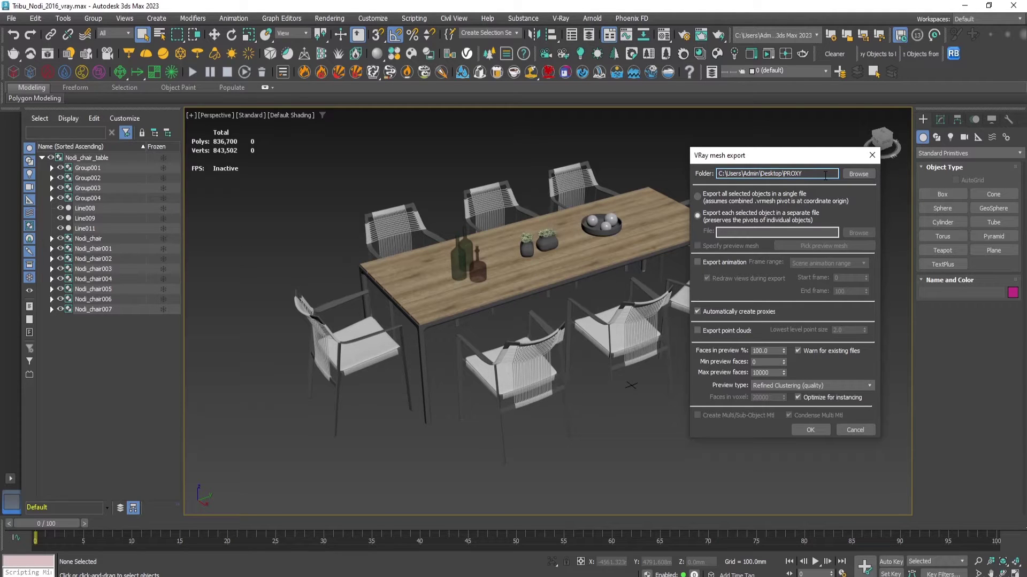
{"action": "left_click", "coordinate": [858, 174]}
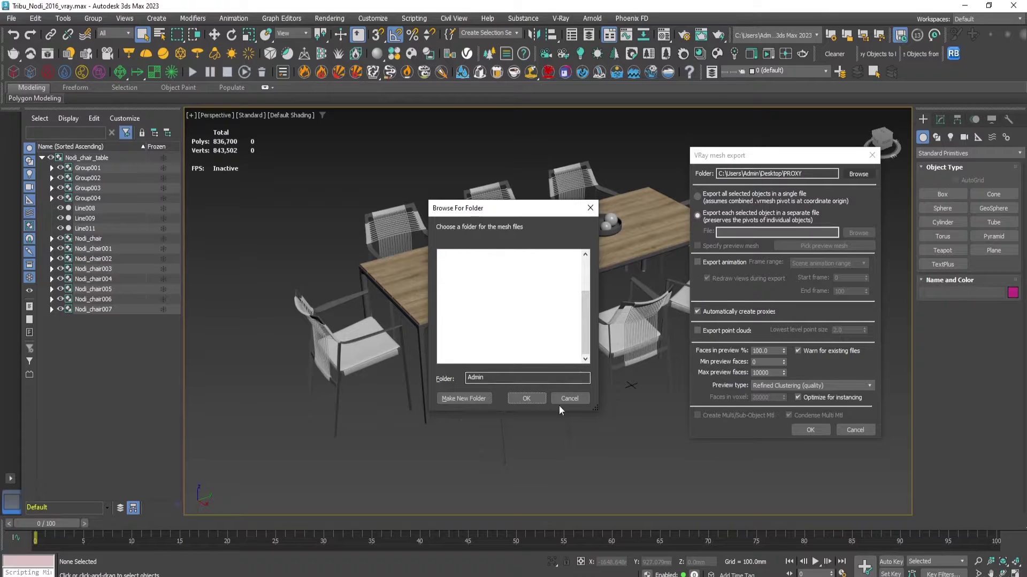
{"action": "left_click", "coordinate": [582, 401]}
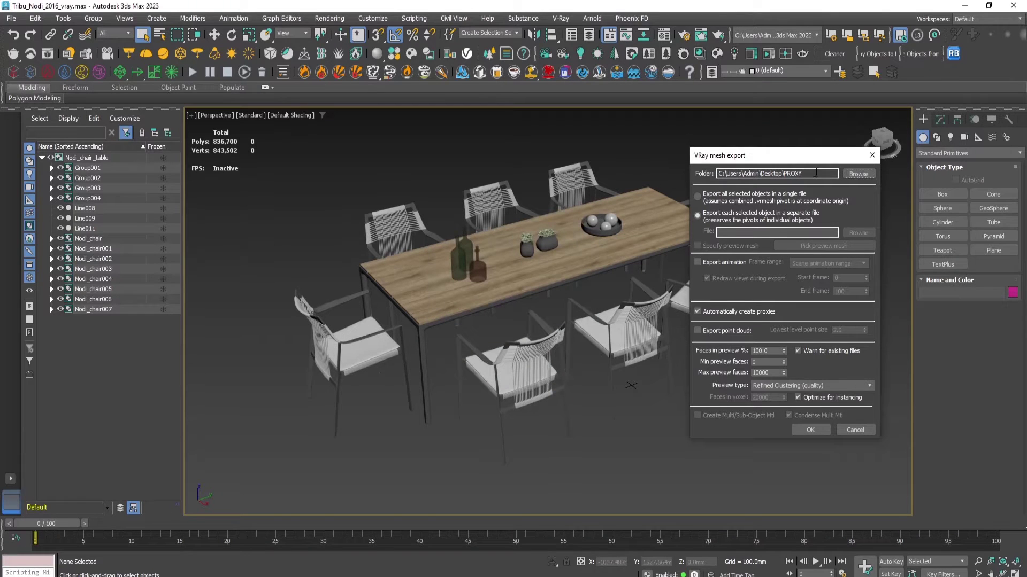
{"action": "left_click_drag", "start_coordinate": [742, 160], "coordinate": [767, 124]}
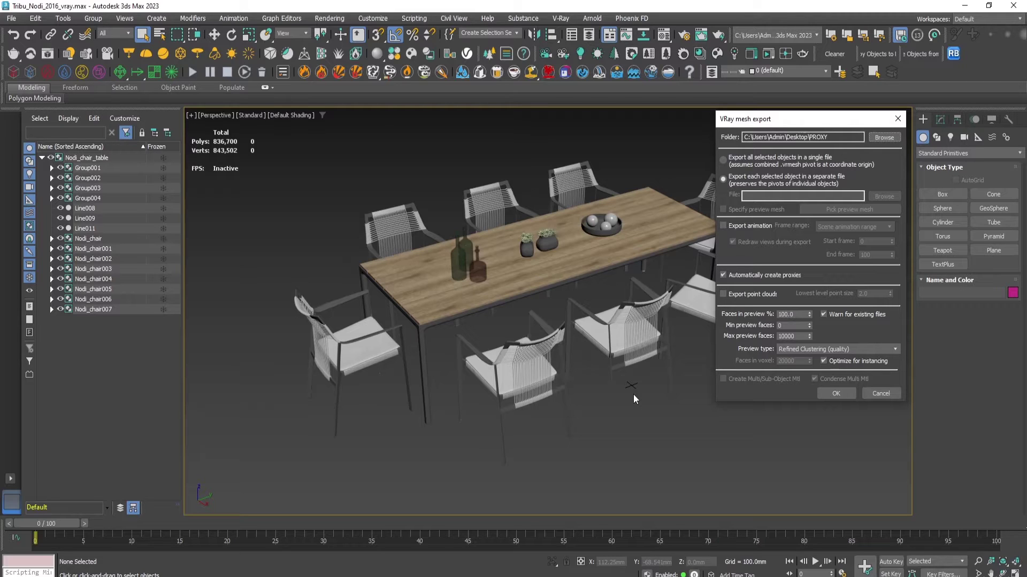
{"action": "left_click", "coordinate": [817, 178]}
Select the whole table-and-chairs group and review the exporter's preview face settings and preview type options.
{"action": "left_click", "coordinate": [629, 365]}
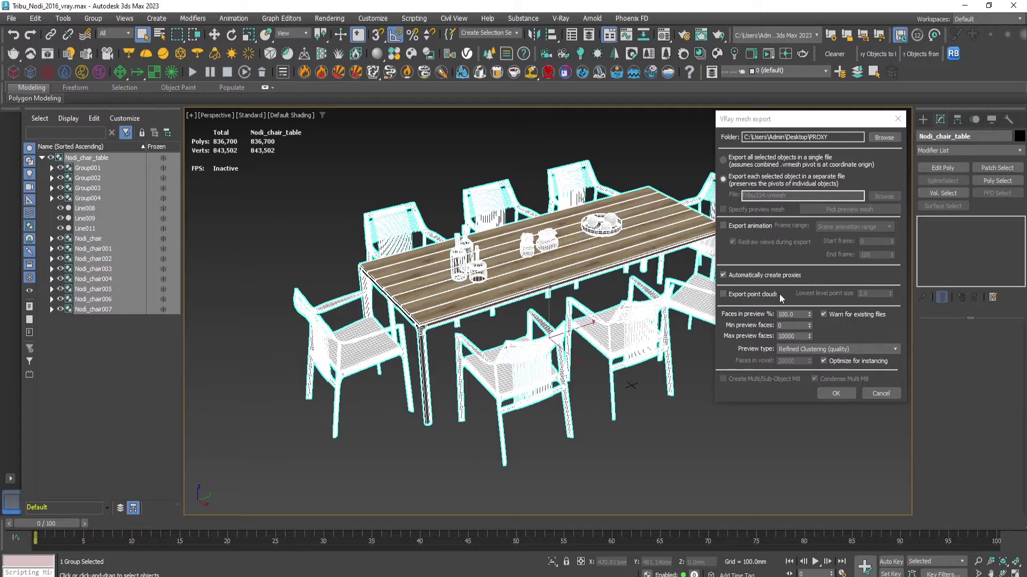
{"action": "left_click", "coordinate": [793, 326]}
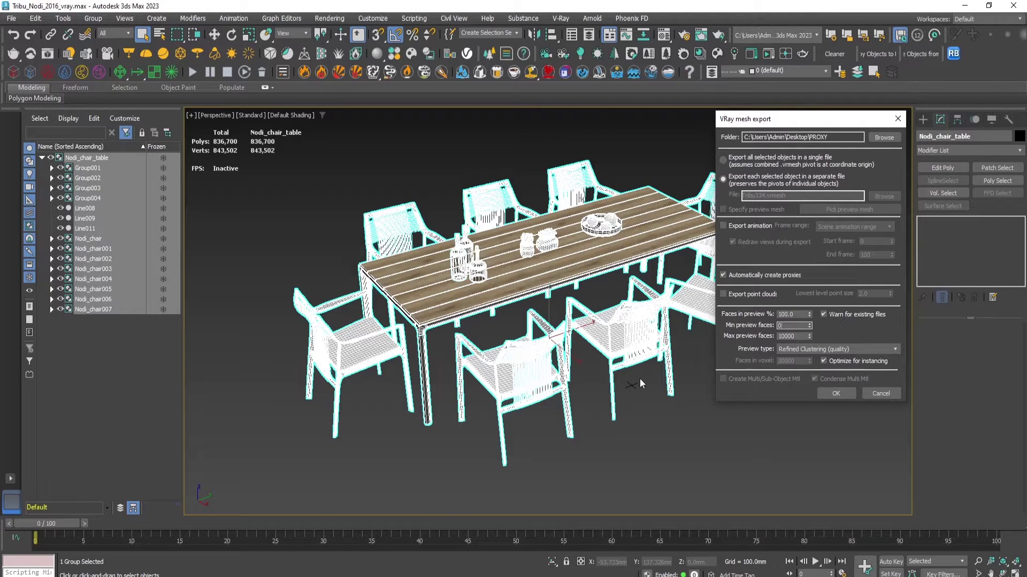
{"action": "left_click", "coordinate": [803, 315]}
{"action": "left_click", "coordinate": [822, 350]}
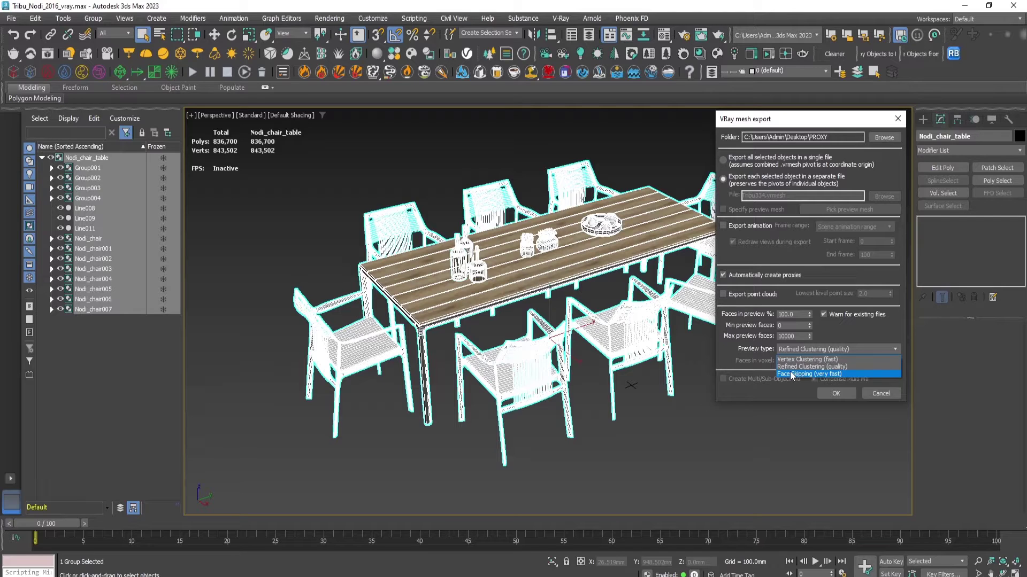
{"action": "left_click", "coordinate": [754, 343]}
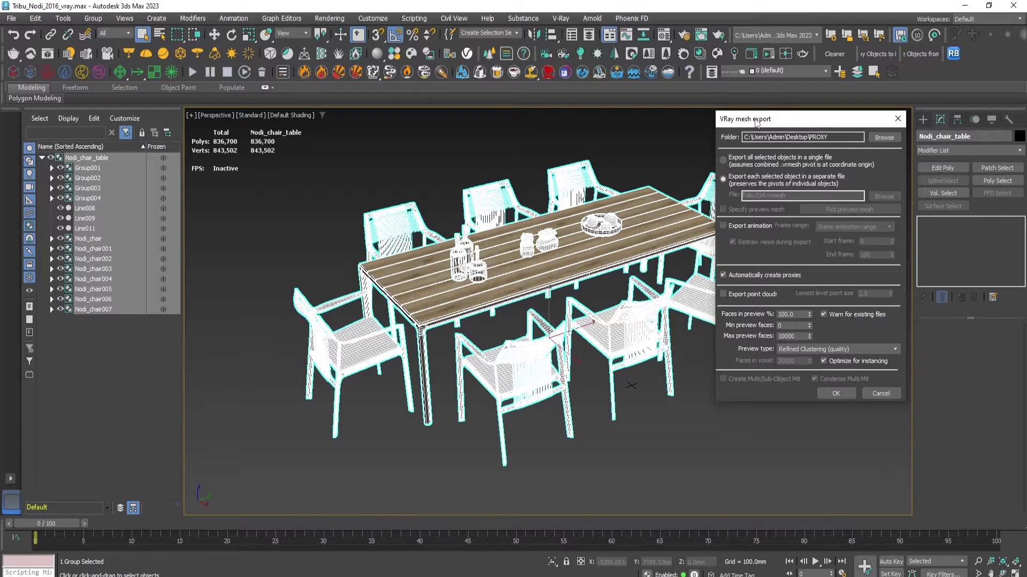
Close the V-Ray mesh export dialog without exporting anything.
{"action": "left_click_drag", "start_coordinate": [757, 122], "coordinate": [835, 175]}
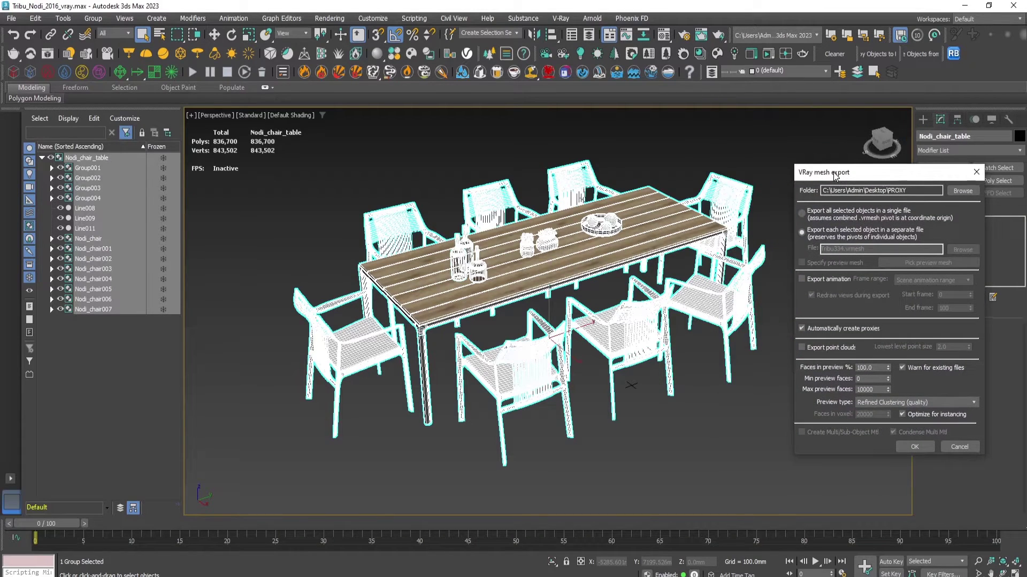
{"action": "middle_click_drag", "start_coordinate": [660, 273], "coordinate": [596, 271]}
{"action": "middle_click_drag", "start_coordinate": [470, 315], "coordinate": [498, 306], "text": "alt"}
{"action": "left_click_drag", "start_coordinate": [949, 174], "coordinate": [877, 274]}
{"action": "left_click", "coordinate": [904, 273]}
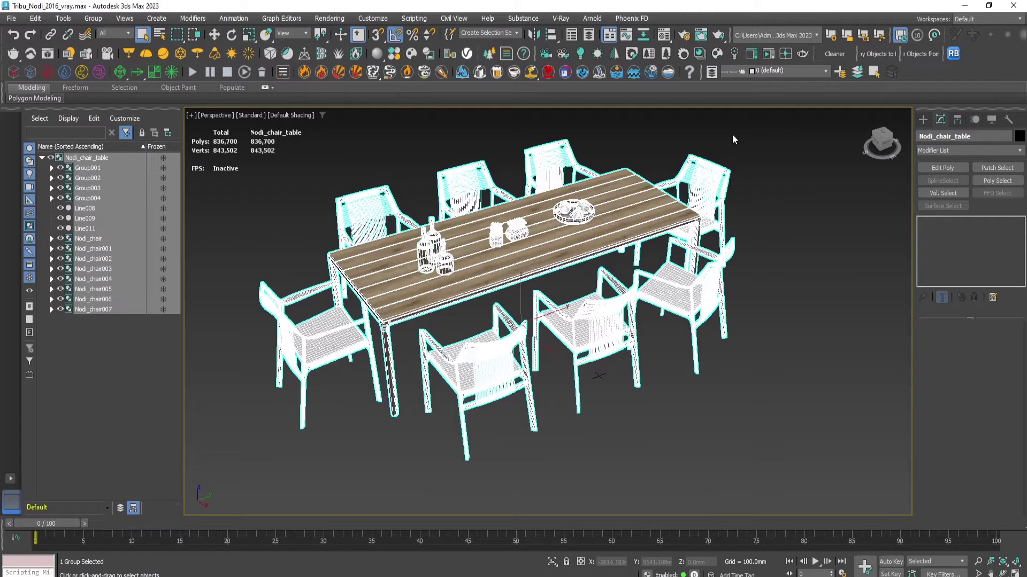
{"action": "middle_click_drag", "start_coordinate": [511, 290], "coordinate": [539, 295]}
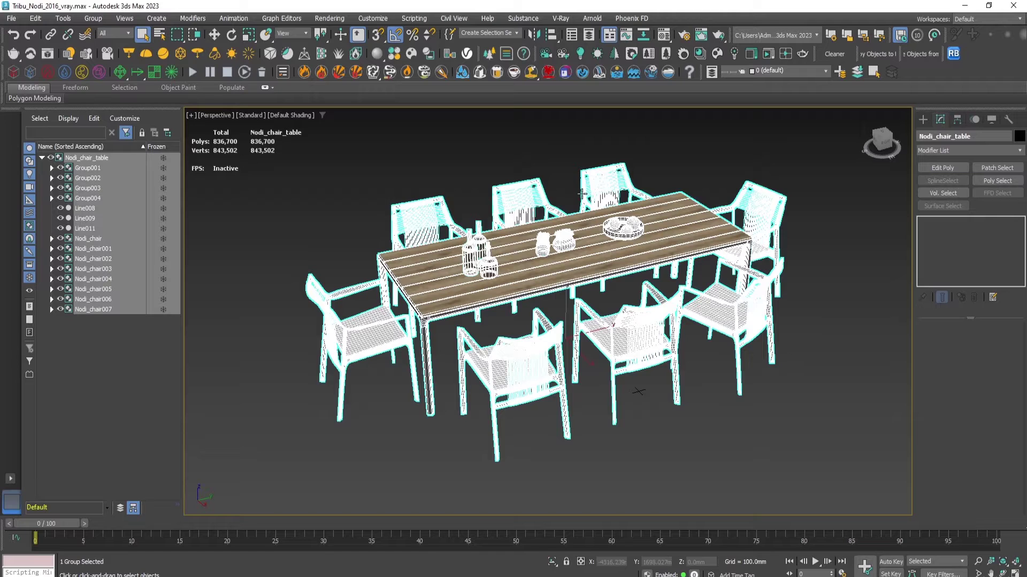
Ungroup the table-and-chairs set and all its nested groups into individual objects, then check by selecting only the tabletop.
{"action": "left_click", "coordinate": [93, 18]}
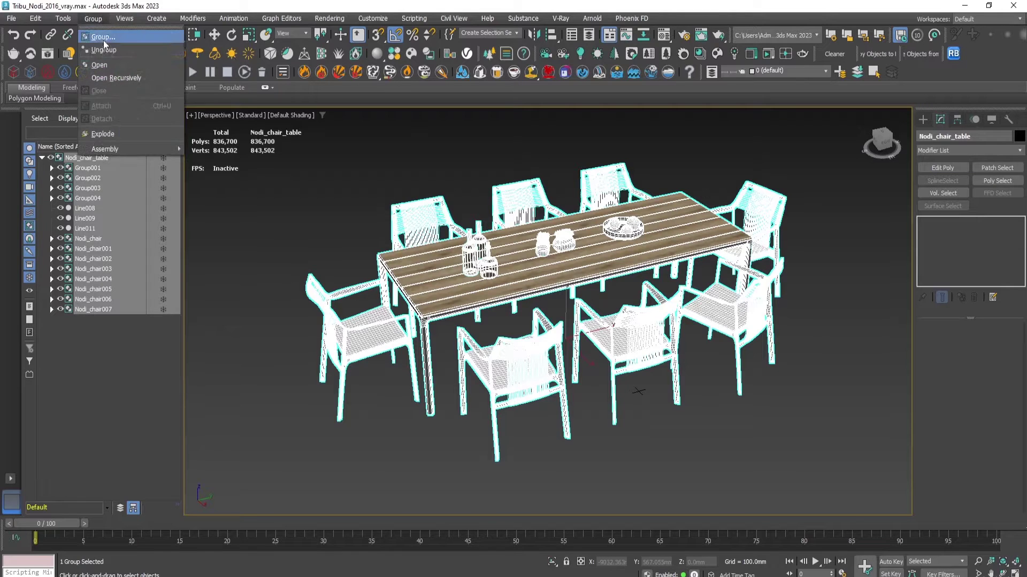
{"action": "left_click", "coordinate": [107, 50]}
{"action": "left_click", "coordinate": [93, 18]}
{"action": "left_click", "coordinate": [96, 49]}
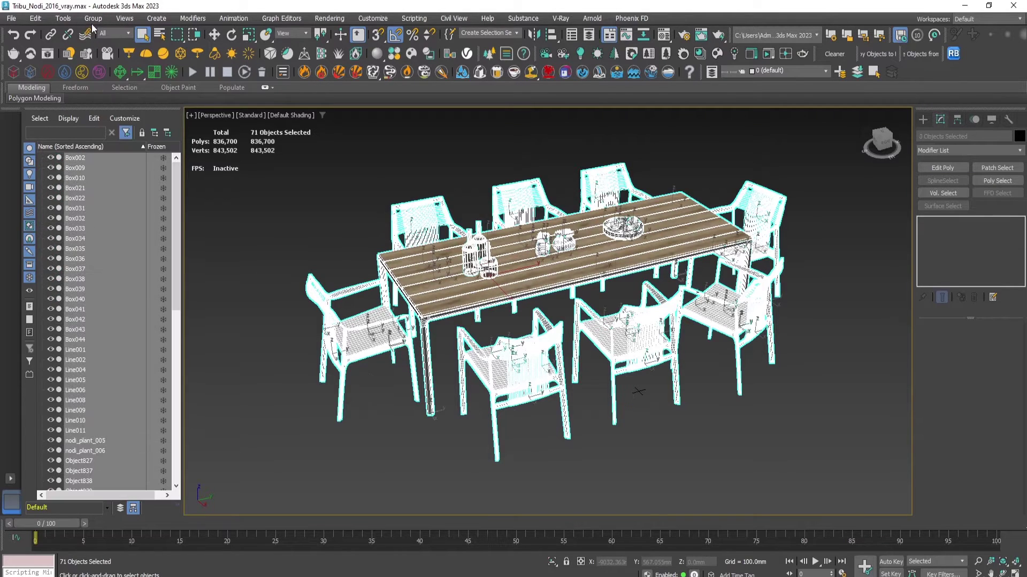
{"action": "left_click", "coordinate": [92, 18]}
{"action": "left_click", "coordinate": [101, 49]}
{"action": "left_click", "coordinate": [331, 216]}
{"action": "left_click", "coordinate": [496, 249]}
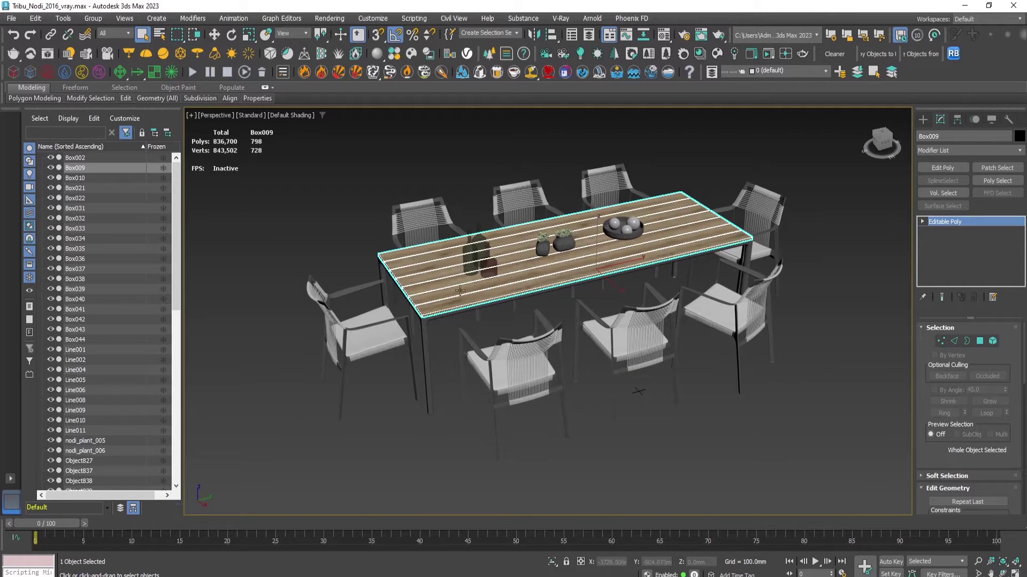
Inspect the separated chair and table parts, then select every object of the dining set together.
{"action": "key", "text": "ctrl+a"}
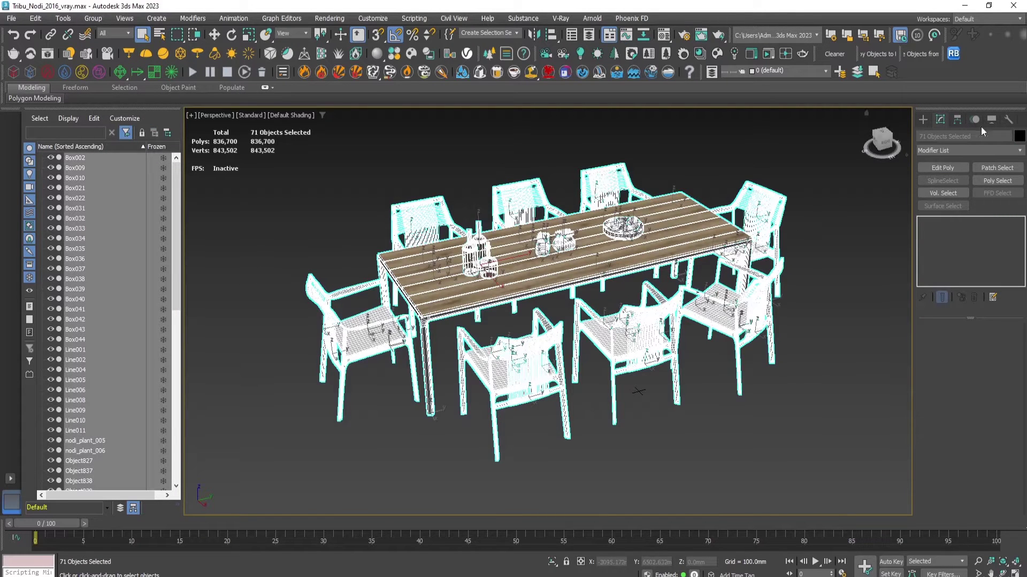
{"action": "left_click", "coordinate": [793, 340]}
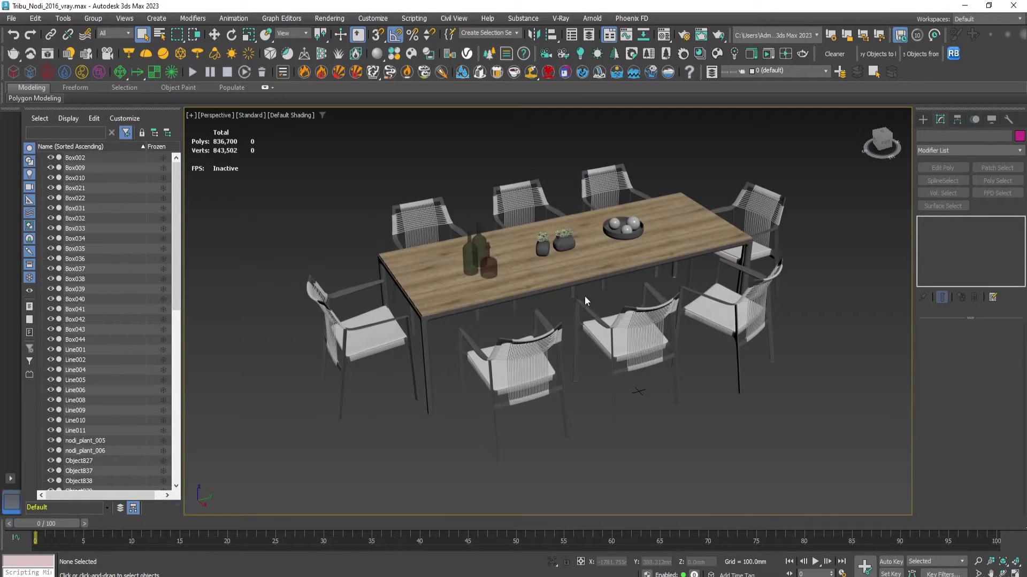
{"action": "middle_click_drag", "start_coordinate": [586, 266], "coordinate": [601, 252], "text": "alt"}
{"action": "scroll", "coordinate": [593, 253], "scroll_direction": "up", "scroll_amount": 6}
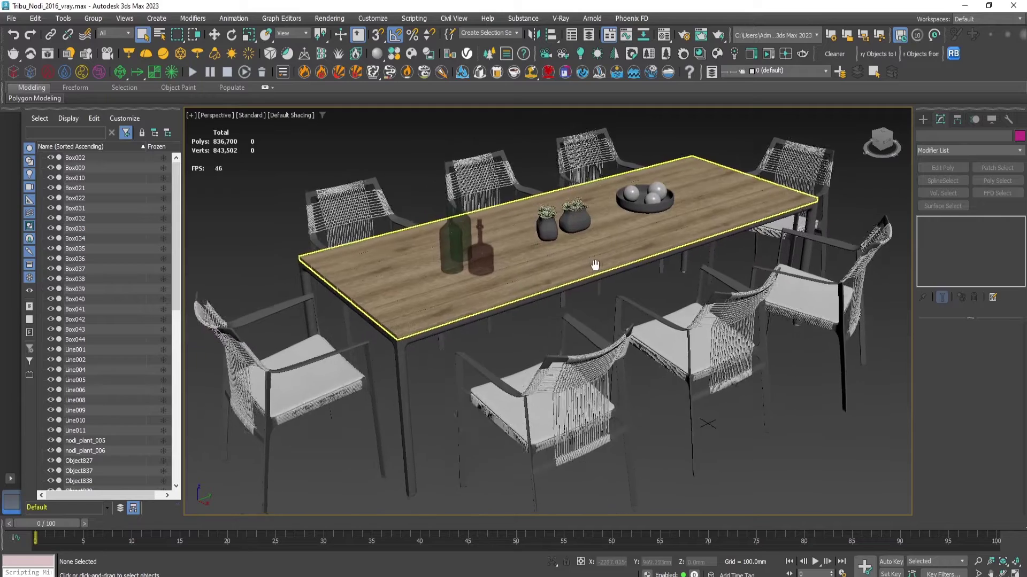
{"action": "scroll", "coordinate": [584, 254], "scroll_direction": "down", "scroll_amount": 3}
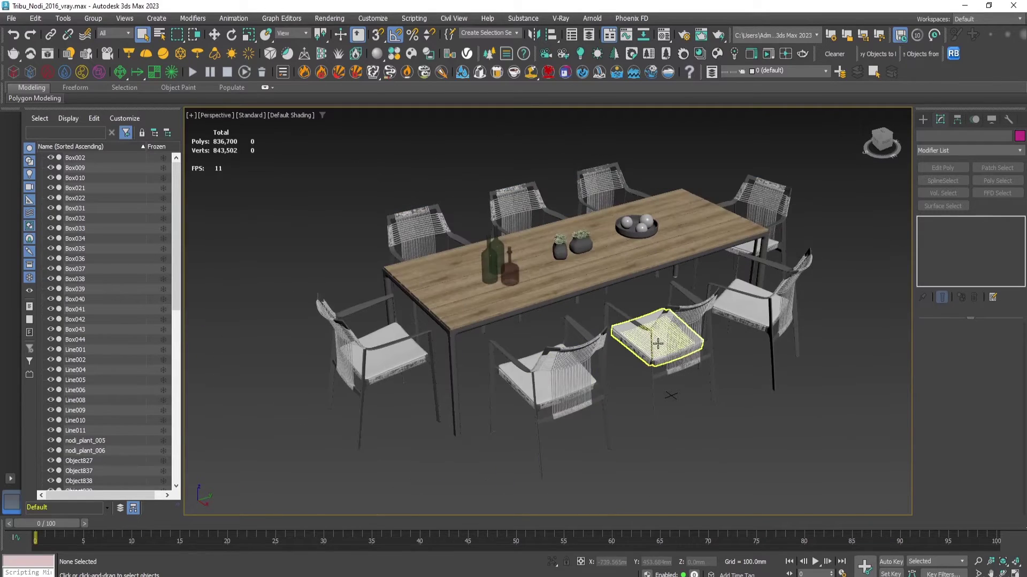
{"action": "left_click", "coordinate": [658, 343]}
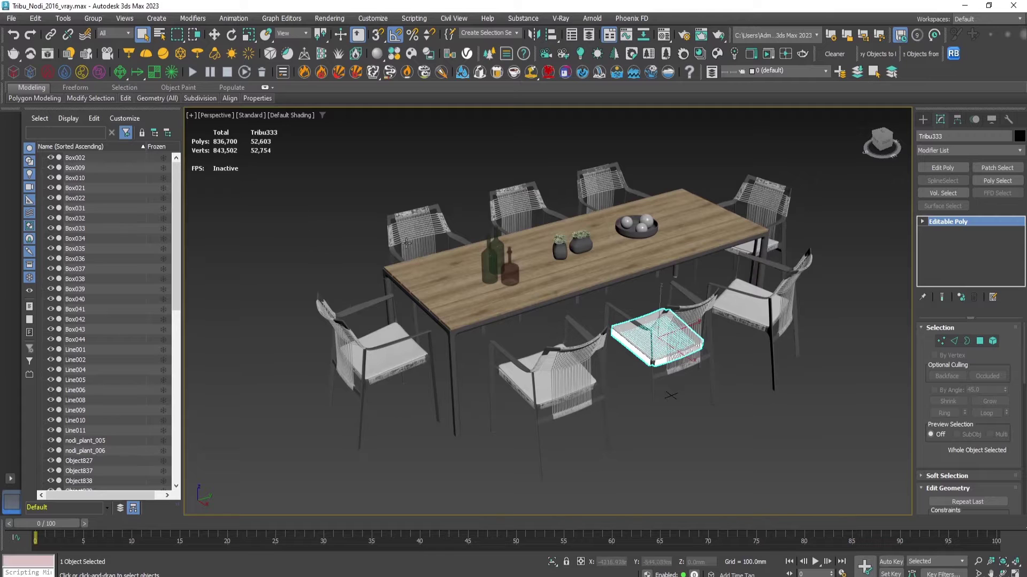
{"action": "scroll", "coordinate": [529, 198], "scroll_direction": "down", "scroll_amount": 3}
{"action": "left_click_drag", "start_coordinate": [677, 155], "coordinate": [310, 385]}
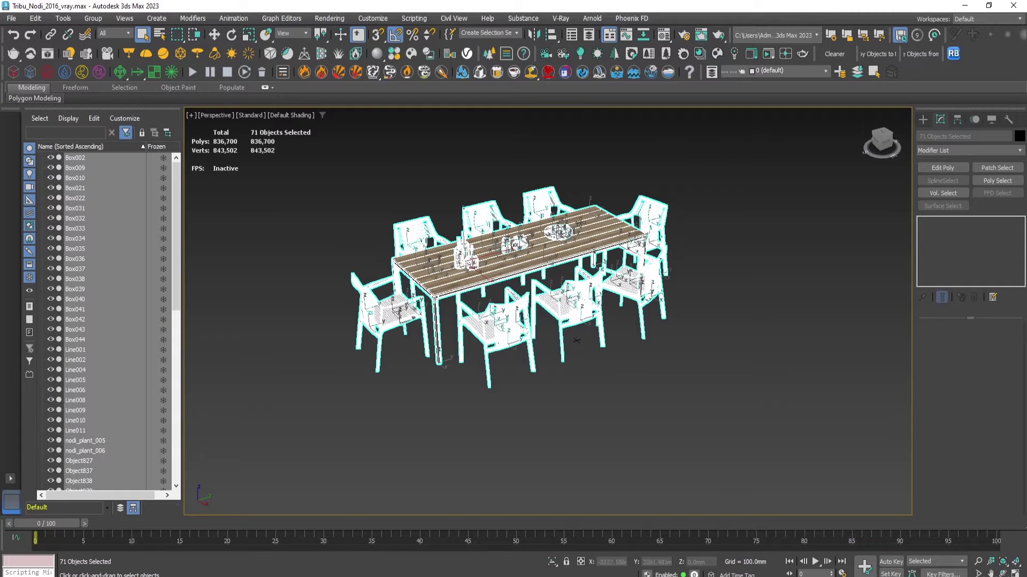
{"action": "scroll", "coordinate": [547, 234], "scroll_direction": "up", "scroll_amount": 3}
{"action": "middle_click_drag", "start_coordinate": [549, 252], "coordinate": [591, 256]}
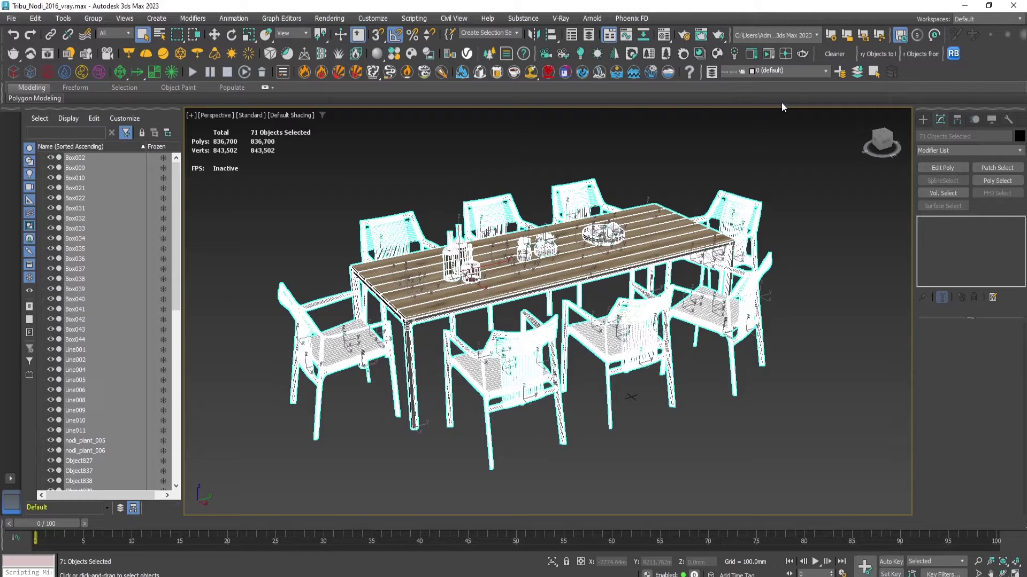
Open the V-Ray mesh exporter and set it to export all selected objects in a single file.
{"action": "left_click", "coordinate": [559, 19]}
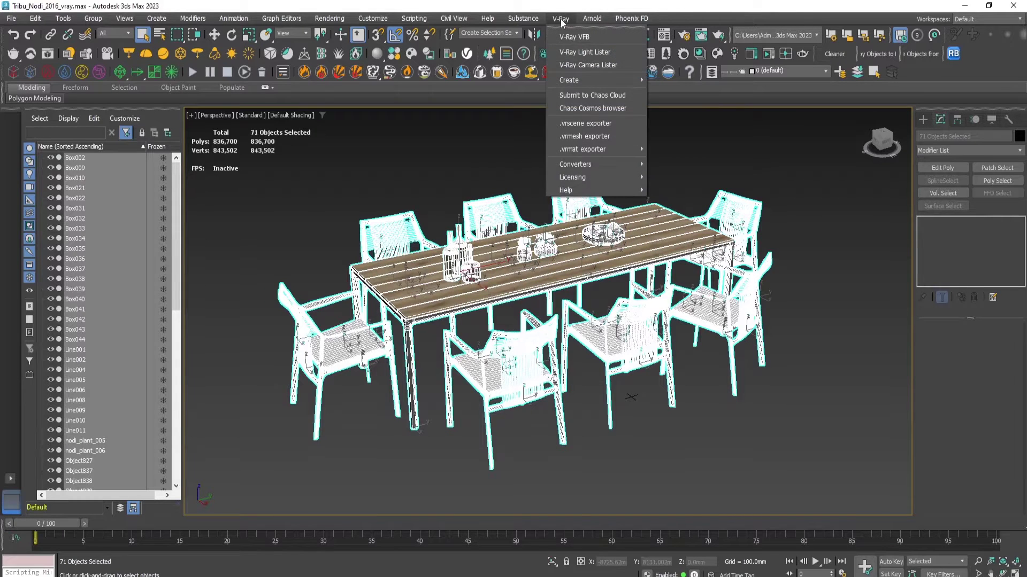
{"action": "left_click", "coordinate": [616, 136]}
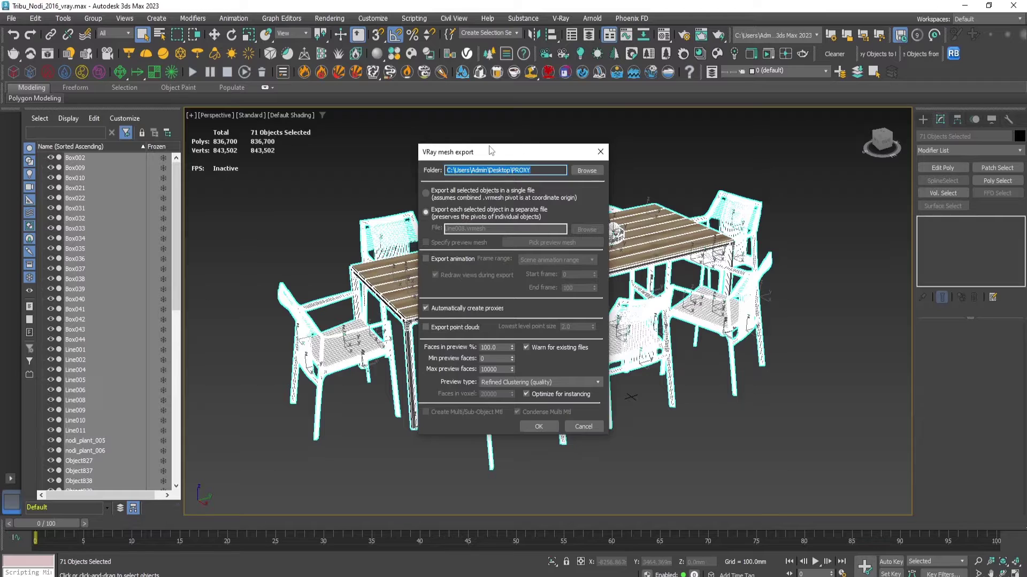
{"action": "left_click_drag", "start_coordinate": [491, 151], "coordinate": [729, 149]}
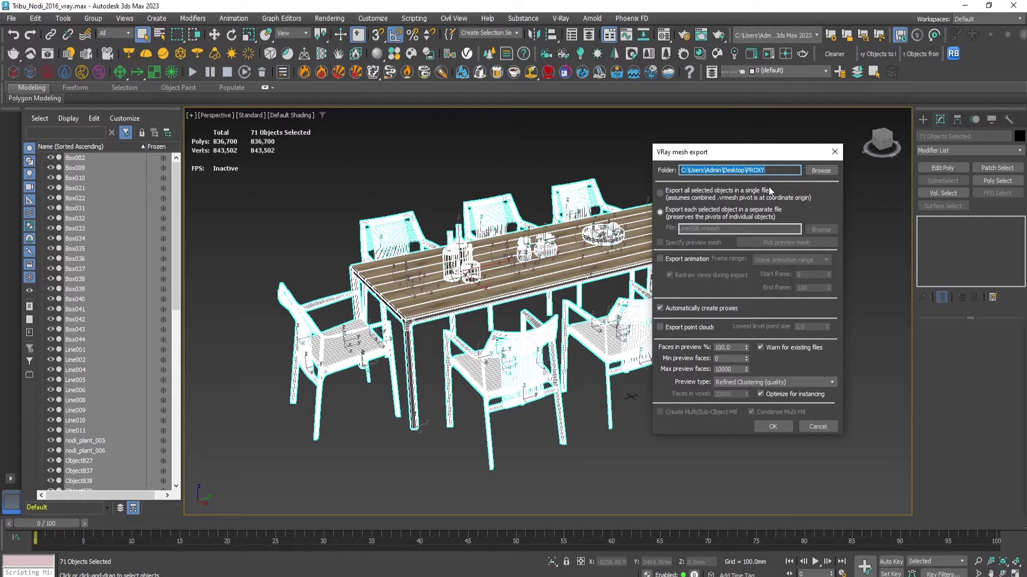
{"action": "left_click", "coordinate": [659, 193]}
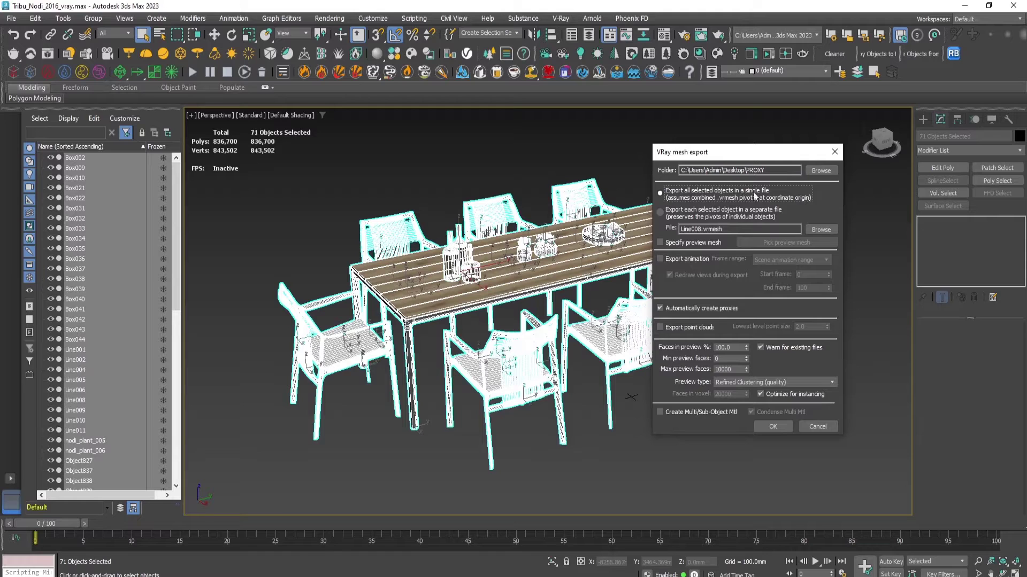
{"action": "left_click_drag", "start_coordinate": [711, 154], "coordinate": [743, 142]}
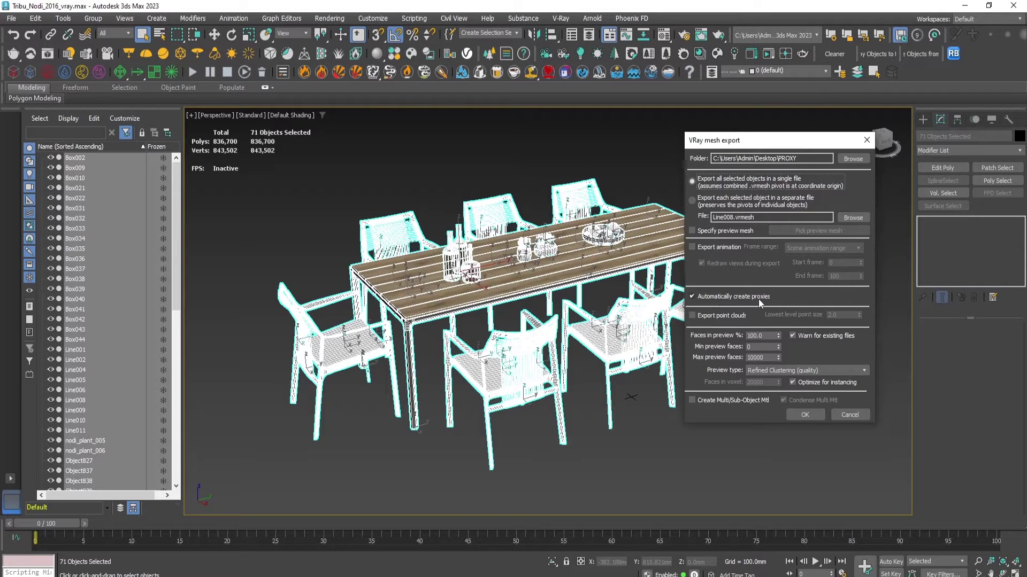
Set the proxy preview type to Face Skipping (very fast) and enable Create Multi/Sub-Object Mtl.
{"action": "left_click", "coordinate": [803, 370]}
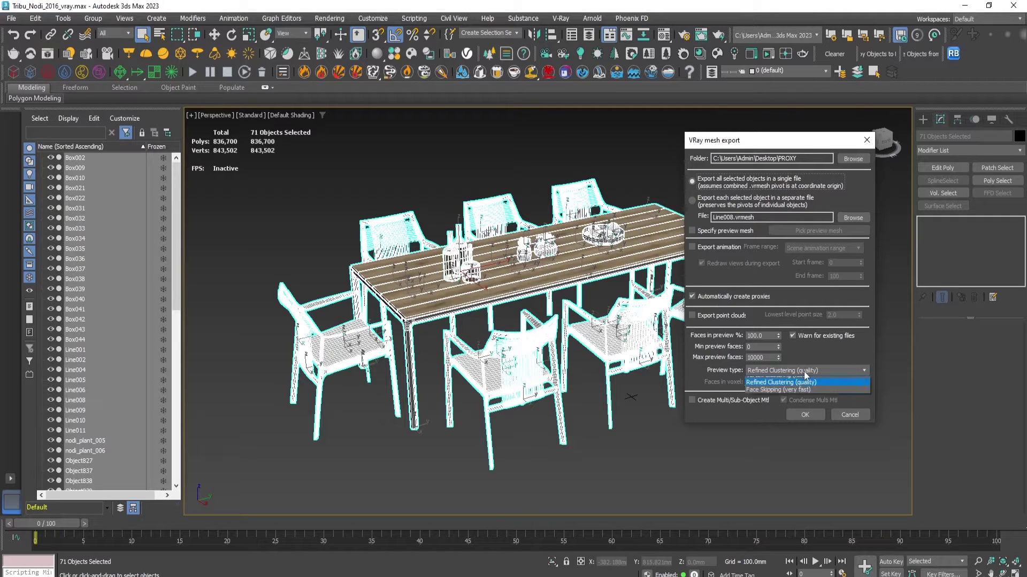
{"action": "left_click", "coordinate": [768, 395]}
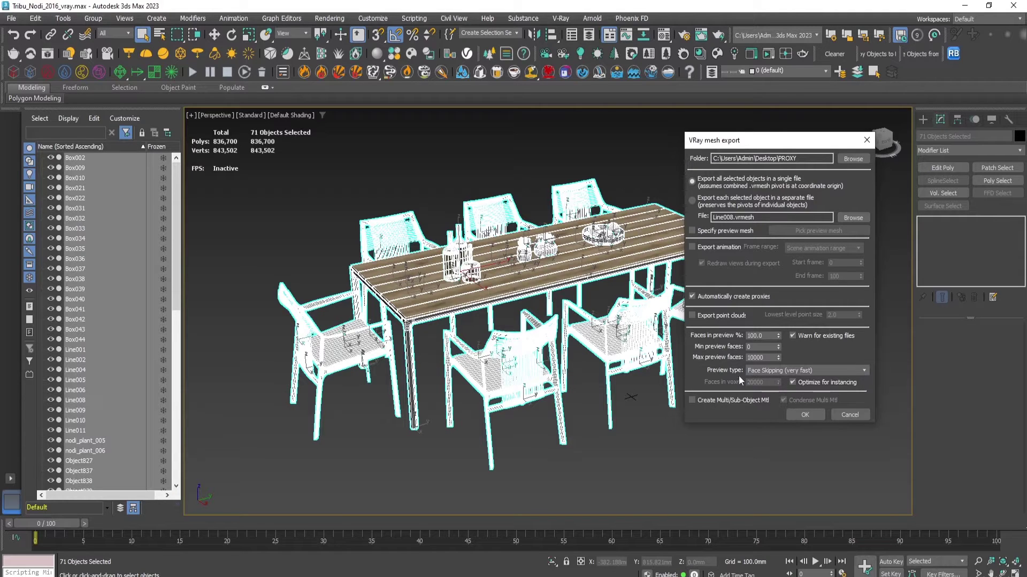
{"action": "left_click", "coordinate": [697, 400]}
Name the mesh file Tribu_outdoor_set.vrmesh and export the selected objects as an automatically created proxy.
{"action": "left_click_drag", "start_coordinate": [735, 217], "coordinate": [715, 217]}
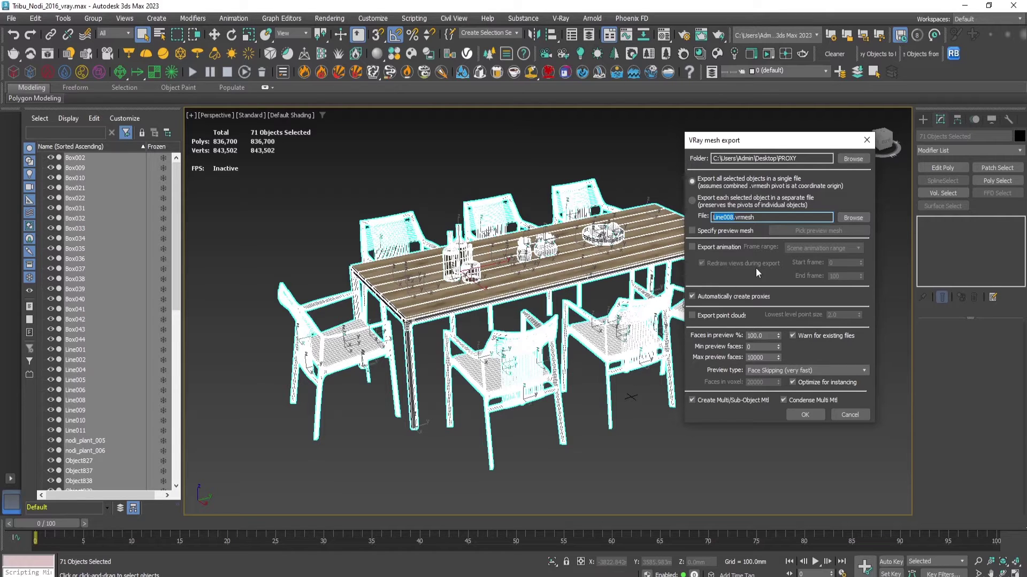
{"action": "type", "text": "Tribu_outdoor_set"}
{"action": "left_click", "coordinate": [805, 415]}
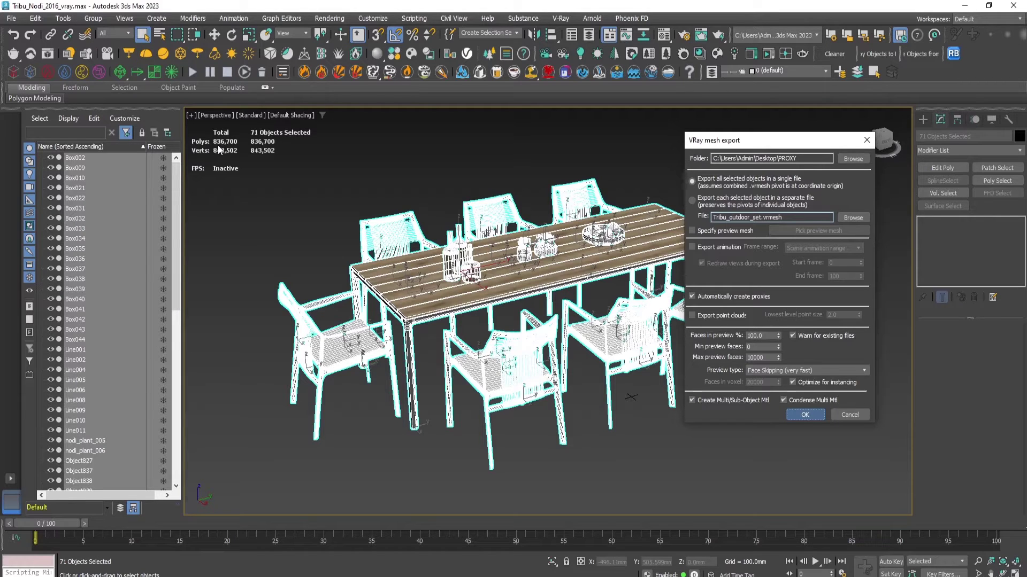
{"action": "key", "text": "Return"}
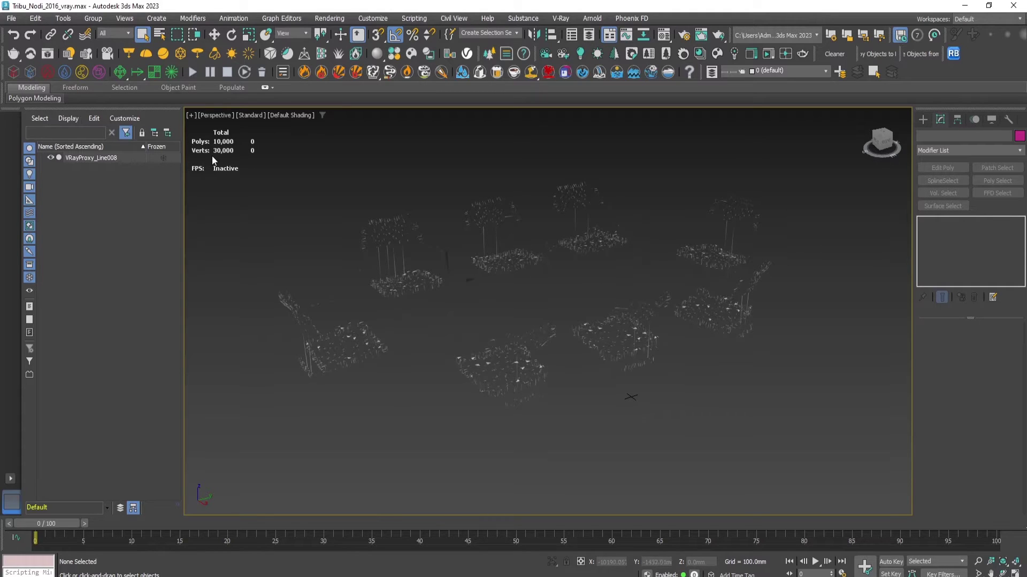
Select the newly created V-Ray proxy and examine its sparse face preview up close and from several angles.
{"action": "left_click", "coordinate": [543, 291]}
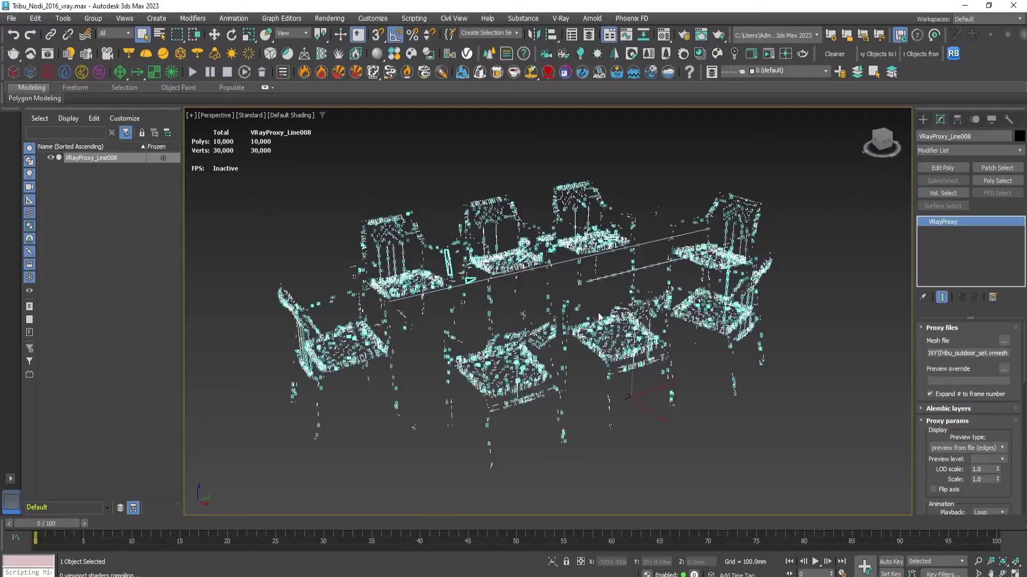
{"action": "scroll", "coordinate": [540, 287], "scroll_direction": "up", "scroll_amount": 5}
{"action": "middle_click_drag", "start_coordinate": [540, 287], "coordinate": [596, 245]}
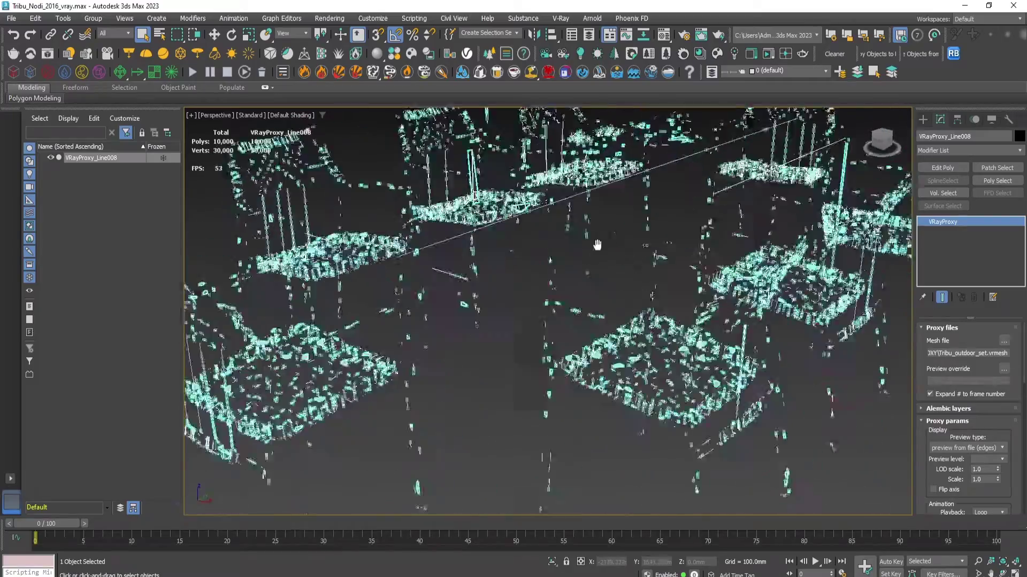
{"action": "scroll", "coordinate": [571, 268], "scroll_direction": "down", "scroll_amount": 4}
{"action": "middle_click_drag", "start_coordinate": [695, 277], "coordinate": [501, 247], "text": "alt"}
{"action": "middle_click_drag", "start_coordinate": [606, 237], "coordinate": [518, 266], "text": "alt"}
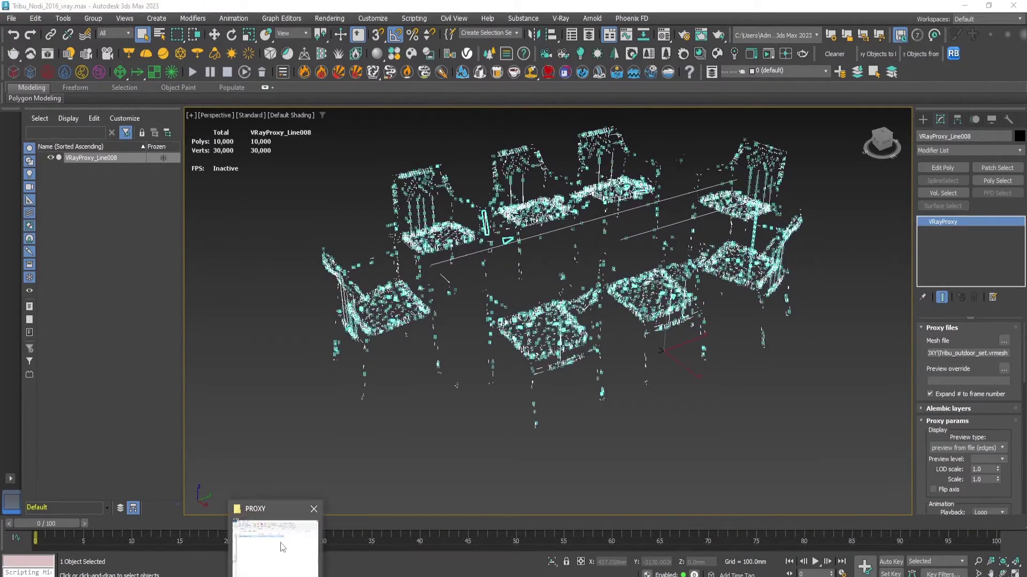
Check the scene and mesh files in the PROXY folder in File Explorer, then save the scene in 3ds Max.
{"action": "left_click", "coordinate": [281, 545]}
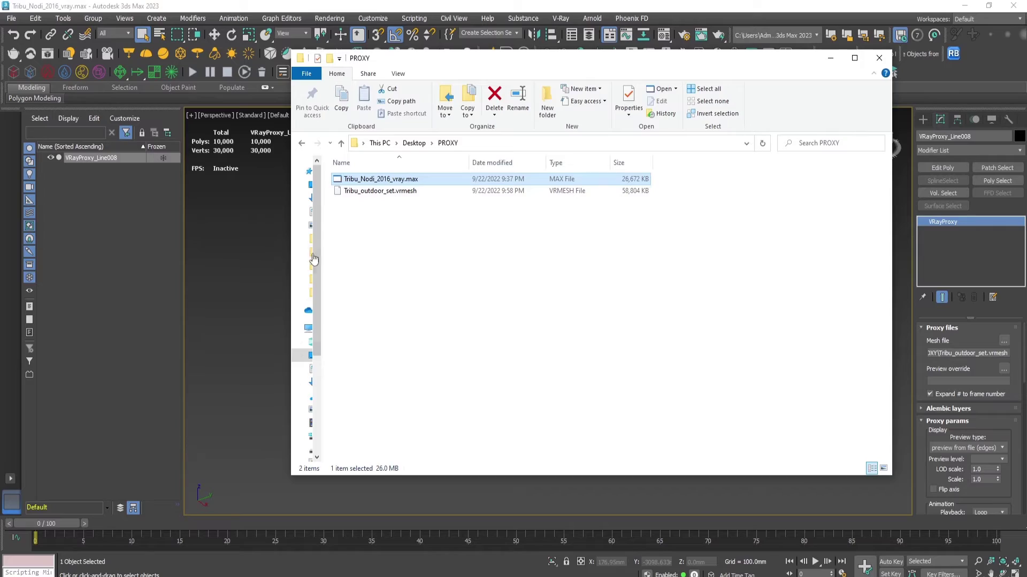
{"action": "left_click", "coordinate": [252, 243]}
{"action": "mouse_move", "coordinate": [546, 253]}
{"action": "middle_mouse_down"}
{"action": "mouse_move", "coordinate": [536, 255]}
{"action": "mouse_move", "coordinate": [544, 268]}
{"action": "middle_mouse_up"}
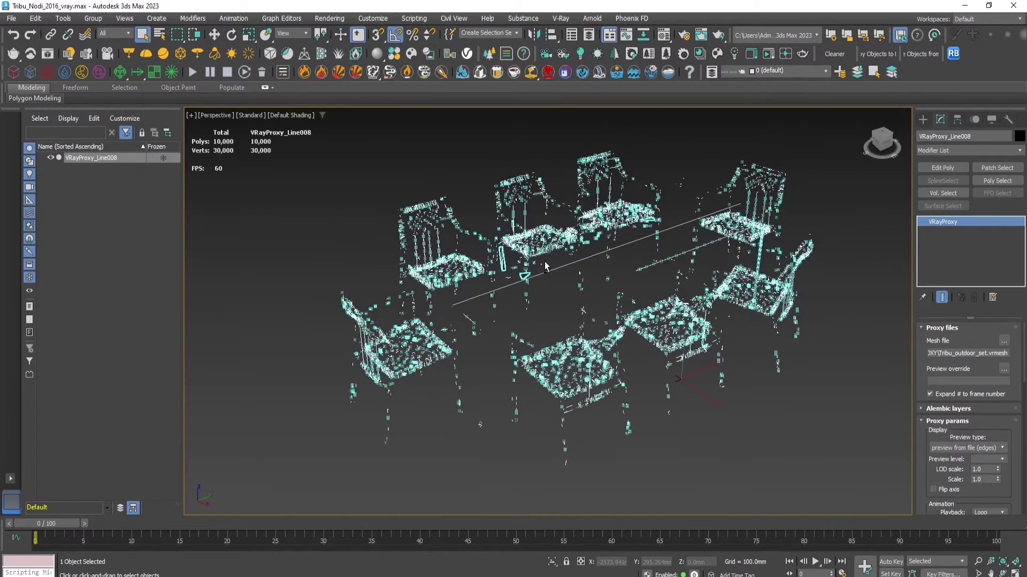
{"action": "left_click", "coordinate": [11, 17]}
{"action": "left_click", "coordinate": [24, 72]}
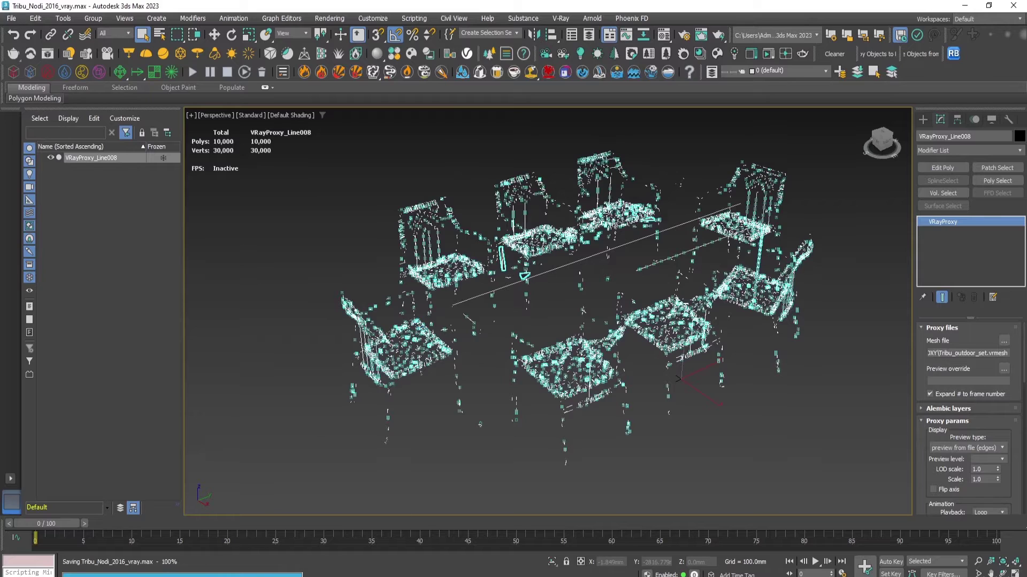
Compare the sizes of the saved scene file and Tribu_outdoor_set.vrmesh in File Explorer, then return to the scene.
{"action": "key", "text": "alt+Tab"}
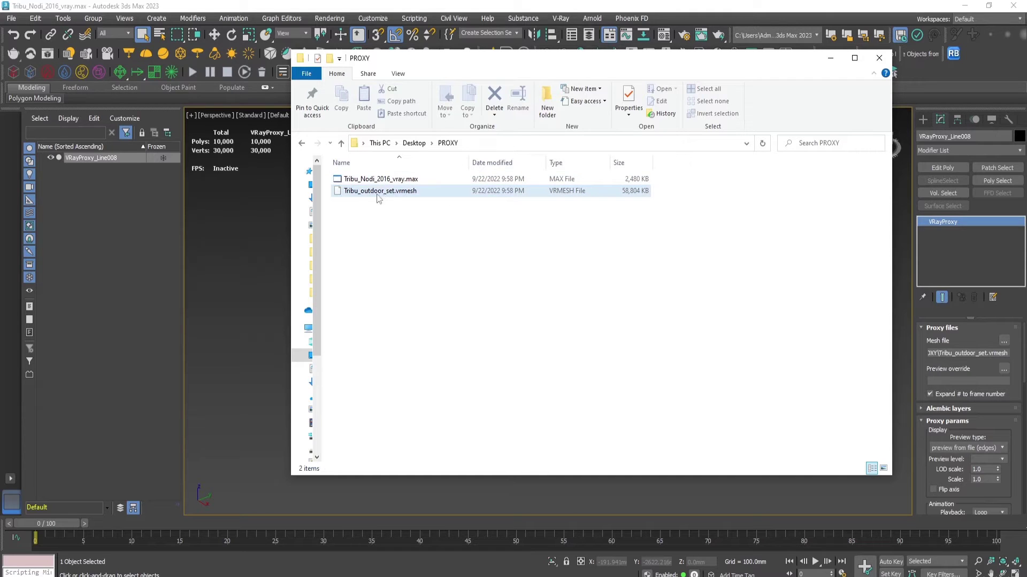
{"action": "left_click", "coordinate": [639, 195]}
{"action": "left_click", "coordinate": [661, 173]}
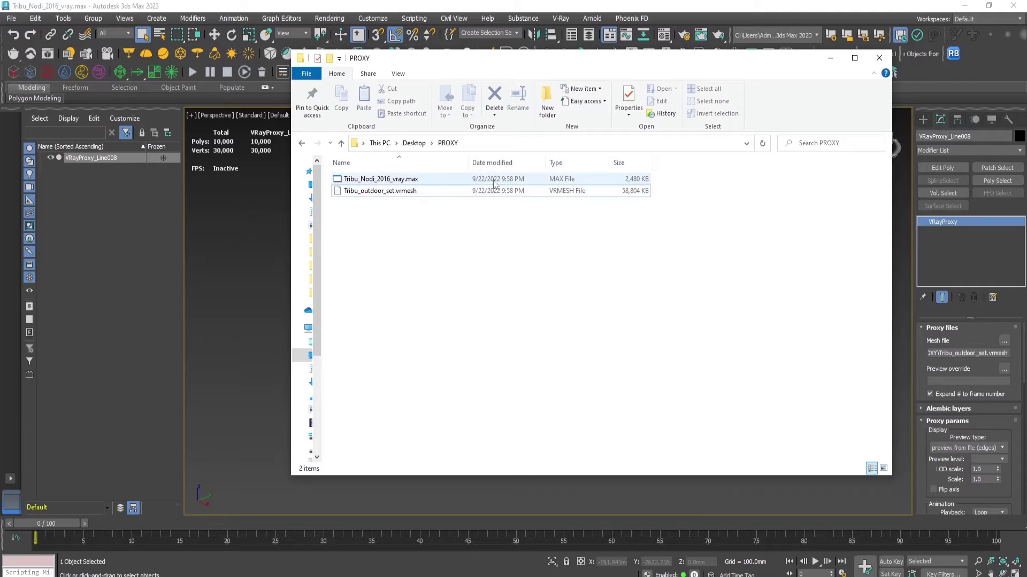
{"action": "left_click", "coordinate": [830, 58]}
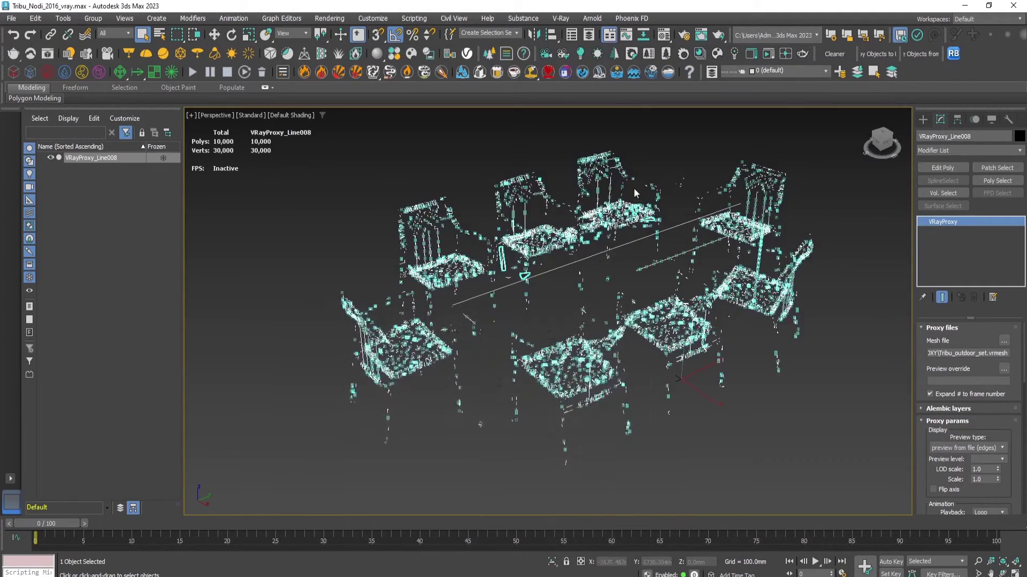
{"action": "middle_click_drag", "start_coordinate": [630, 294], "coordinate": [655, 293]}
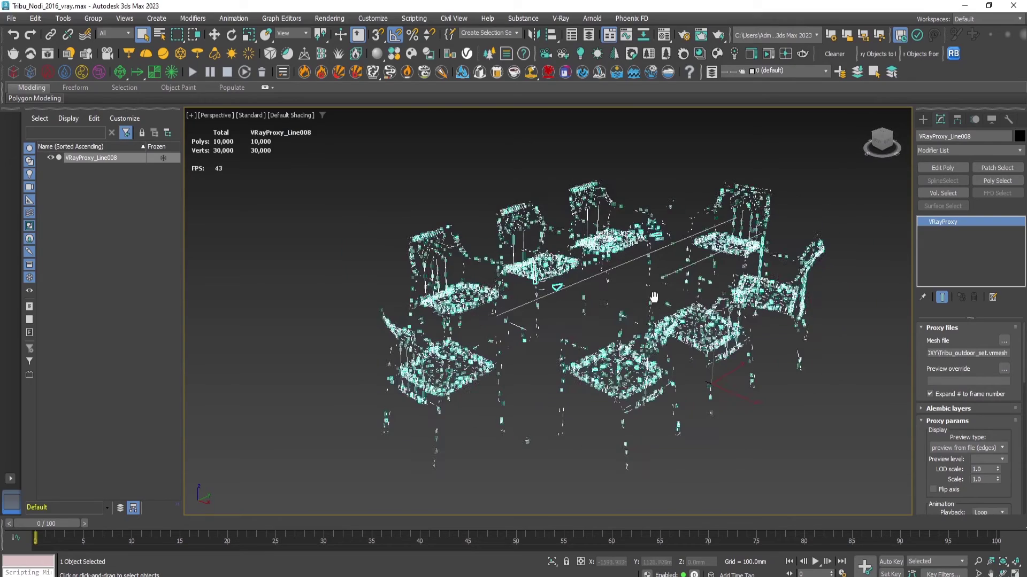
Undo the proxy creation to restore the original high-poly dining set, and leave nothing selected.
{"action": "left_click", "coordinate": [756, 258]}
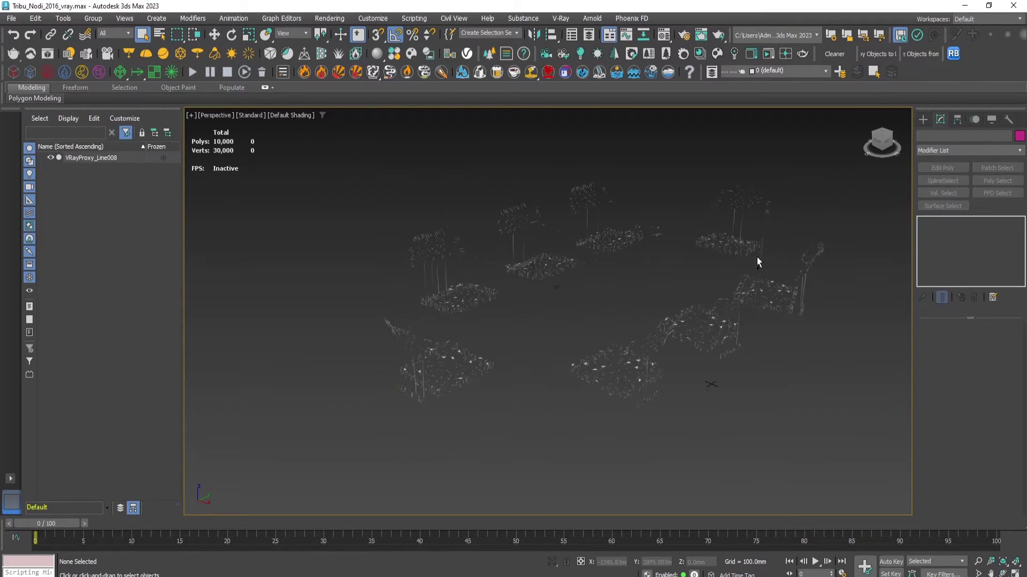
{"action": "key", "text": "ctrl+z"}
{"action": "key", "text": "ctrl+z"}
{"action": "middle_click_drag", "start_coordinate": [605, 288], "coordinate": [771, 392], "text": "alt"}
{"action": "left_click", "coordinate": [794, 397]}
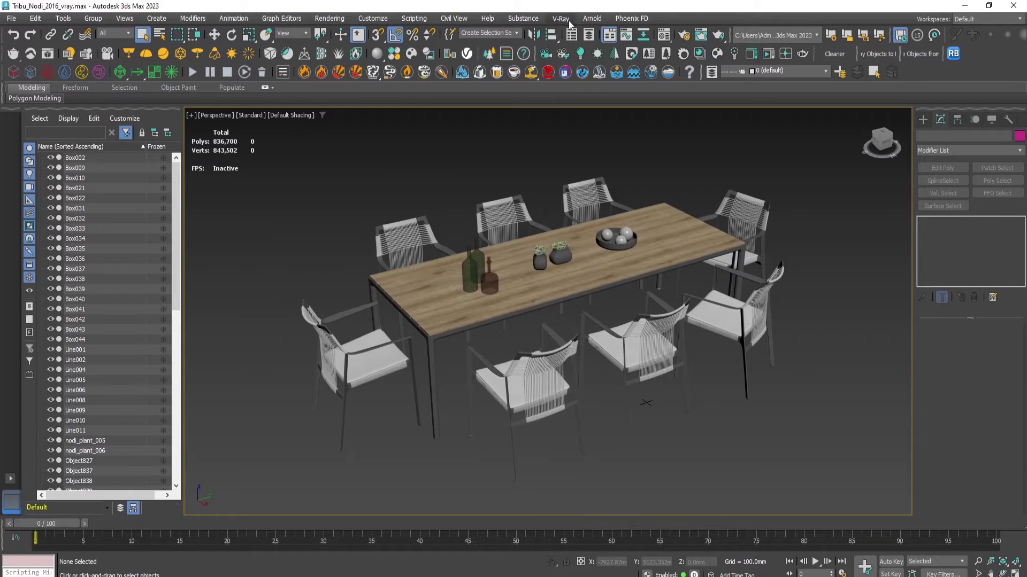
Reopen the V-Ray mesh exporter, review its maximum preview faces setting, and move the dialog clear of the dining set.
{"action": "left_click", "coordinate": [563, 18]}
{"action": "left_click", "coordinate": [588, 146]}
{"action": "left_click_drag", "start_coordinate": [492, 153], "coordinate": [748, 139]}
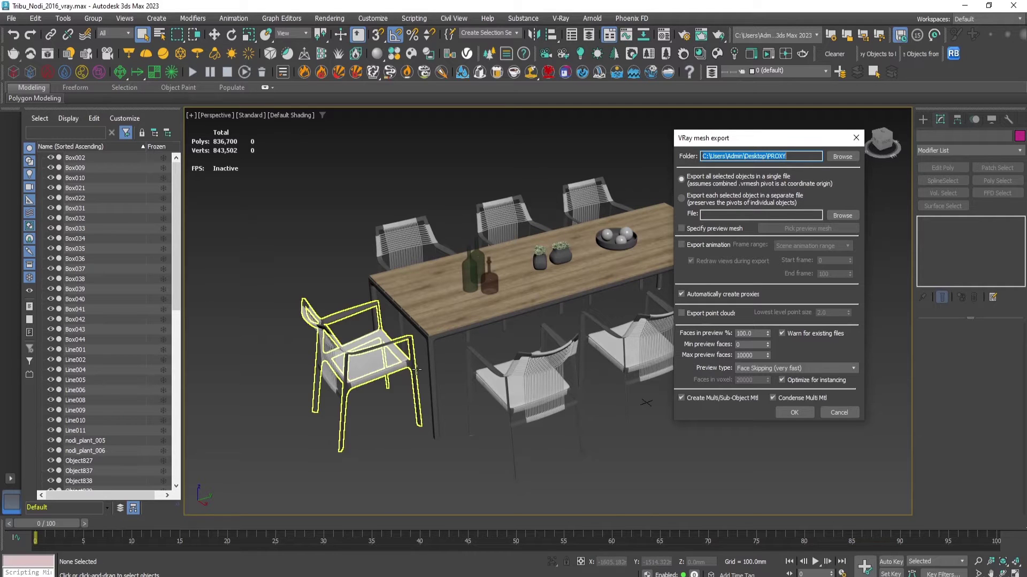
{"action": "middle_click_drag", "start_coordinate": [537, 311], "coordinate": [512, 283], "text": "alt"}
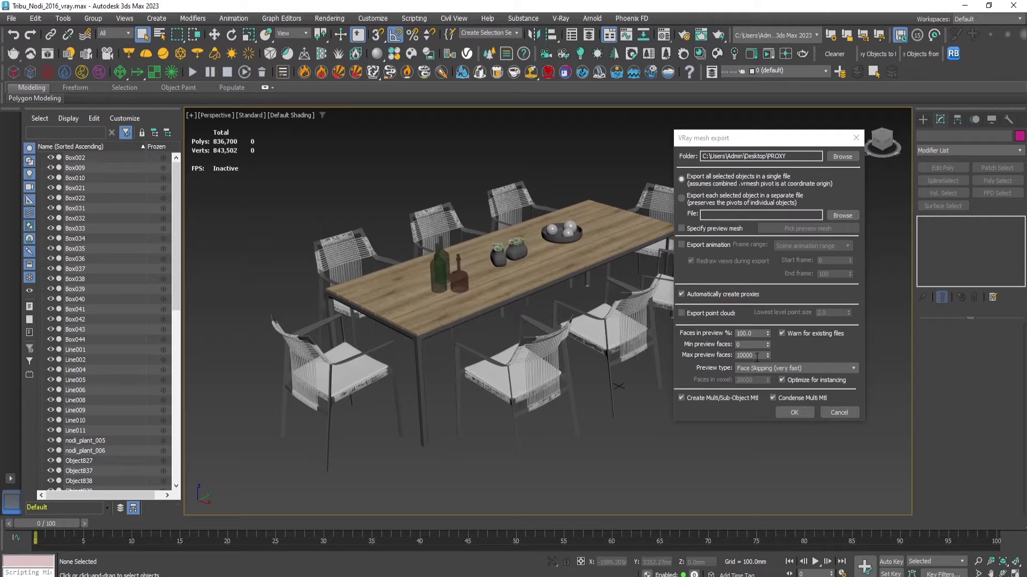
{"action": "left_click_drag", "start_coordinate": [757, 357], "coordinate": [736, 353]}
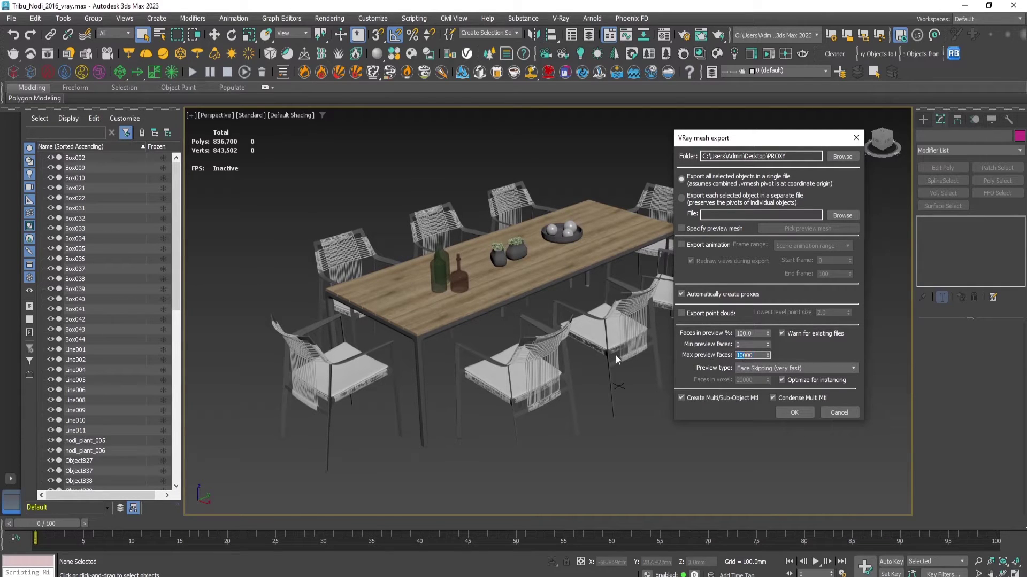
{"action": "mouse_move", "coordinate": [482, 331]}
{"action": "middle_mouse_down"}
{"action": "mouse_move", "coordinate": [466, 326]}
{"action": "mouse_move", "coordinate": [458, 339]}
{"action": "mouse_move", "coordinate": [470, 327]}
{"action": "middle_mouse_up"}
{"action": "scroll", "coordinate": [465, 313], "scroll_direction": "down", "scroll_amount": 3}
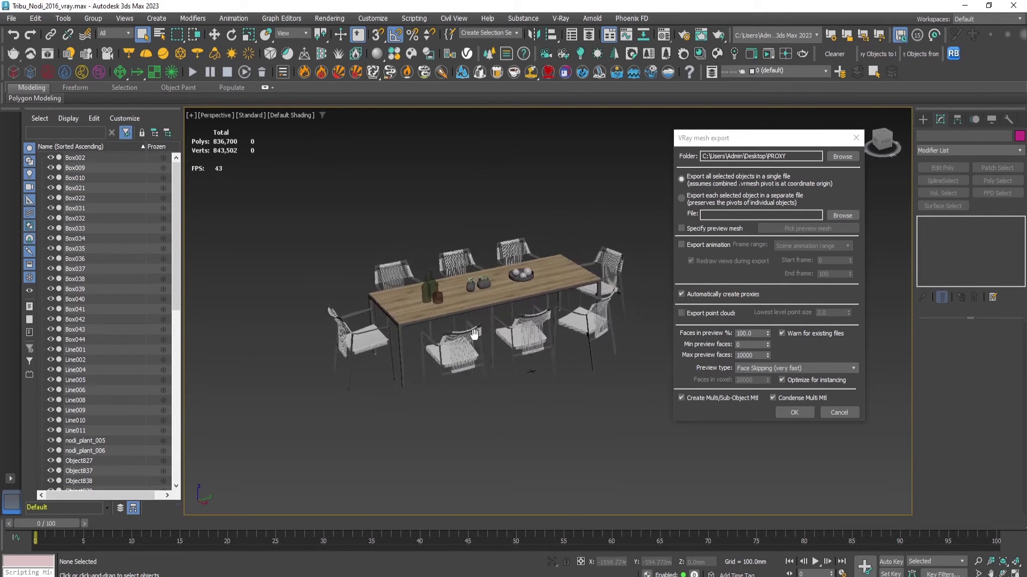
{"action": "left_click_drag", "start_coordinate": [715, 138], "coordinate": [748, 132]}
Show the Preview mesh layer, then select and isolate the low-poly preview model of the dining set.
{"action": "left_click", "coordinate": [764, 68]}
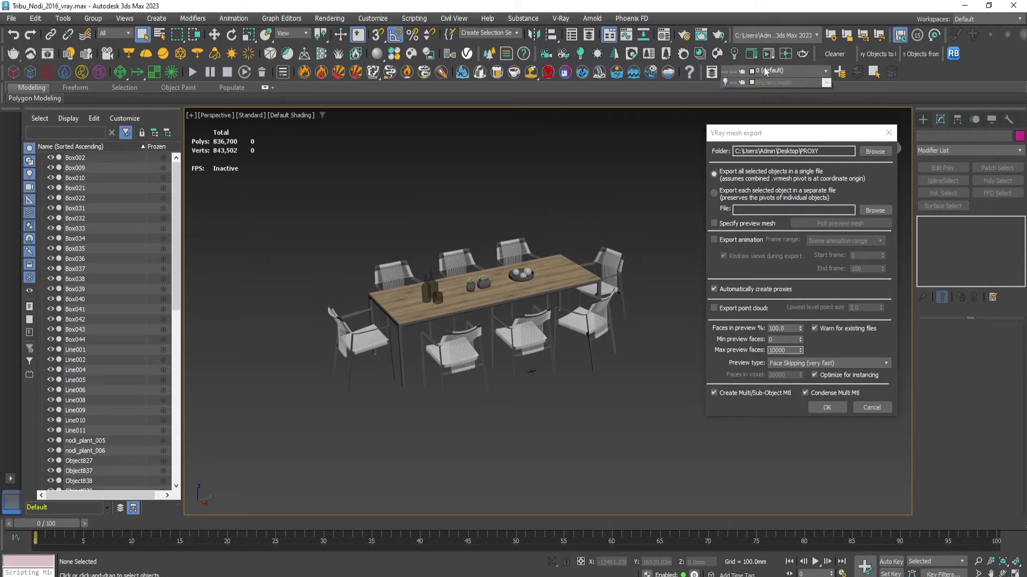
{"action": "left_click", "coordinate": [724, 93]}
{"action": "left_click", "coordinate": [612, 185]}
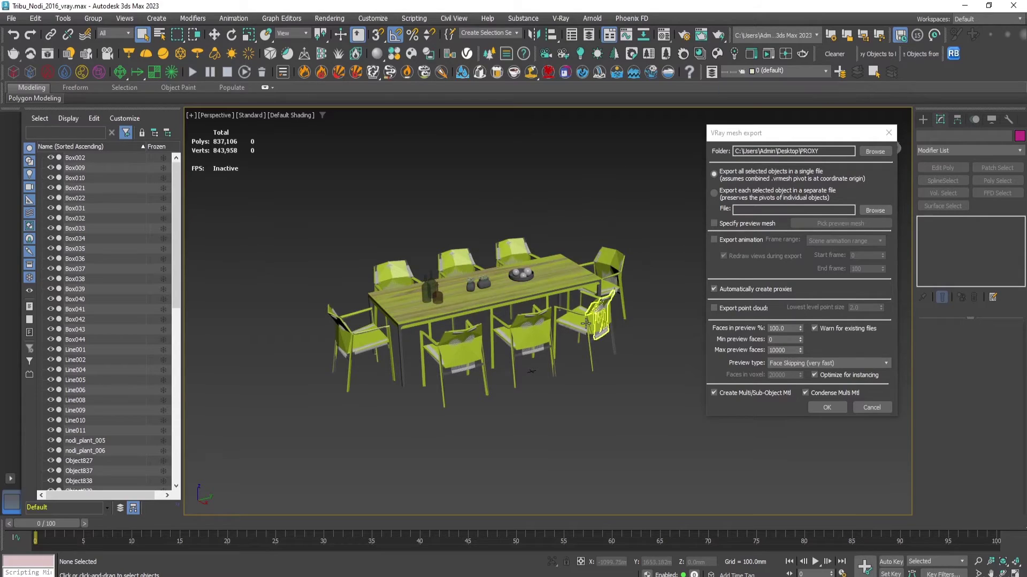
{"action": "scroll", "coordinate": [594, 323], "scroll_direction": "up", "scroll_amount": 3}
{"action": "left_click", "coordinate": [563, 322]}
{"action": "scroll", "coordinate": [563, 322], "scroll_direction": "down", "scroll_amount": 2}
{"action": "middle_click_drag", "start_coordinate": [562, 322], "coordinate": [459, 299], "text": "alt"}
{"action": "left_click", "coordinate": [552, 561]}
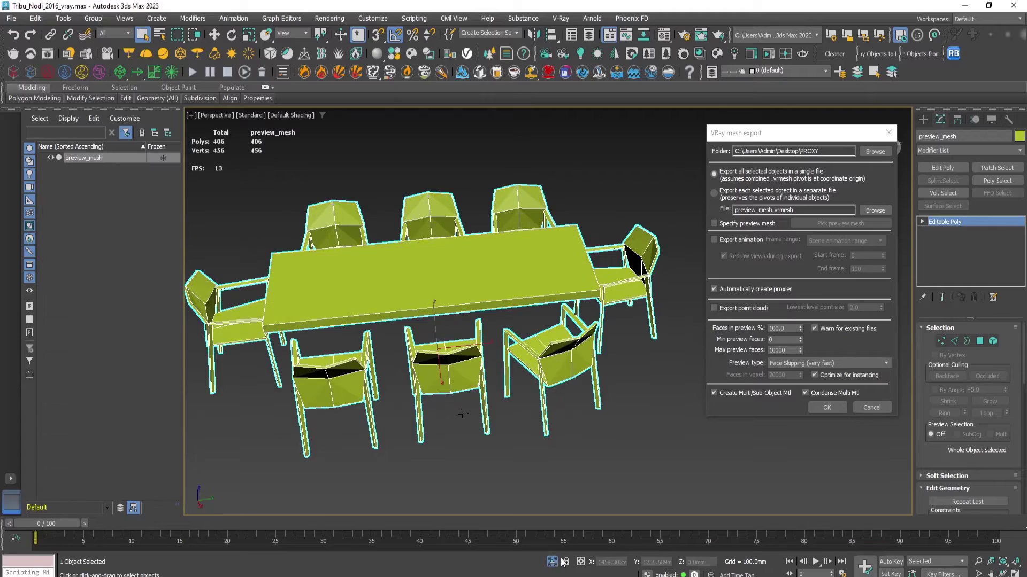
Examine the isolated low-poly preview model and its polygon count, then end isolation and hide its layer.
{"action": "middle_click_drag", "start_coordinate": [397, 302], "coordinate": [534, 267], "text": "alt"}
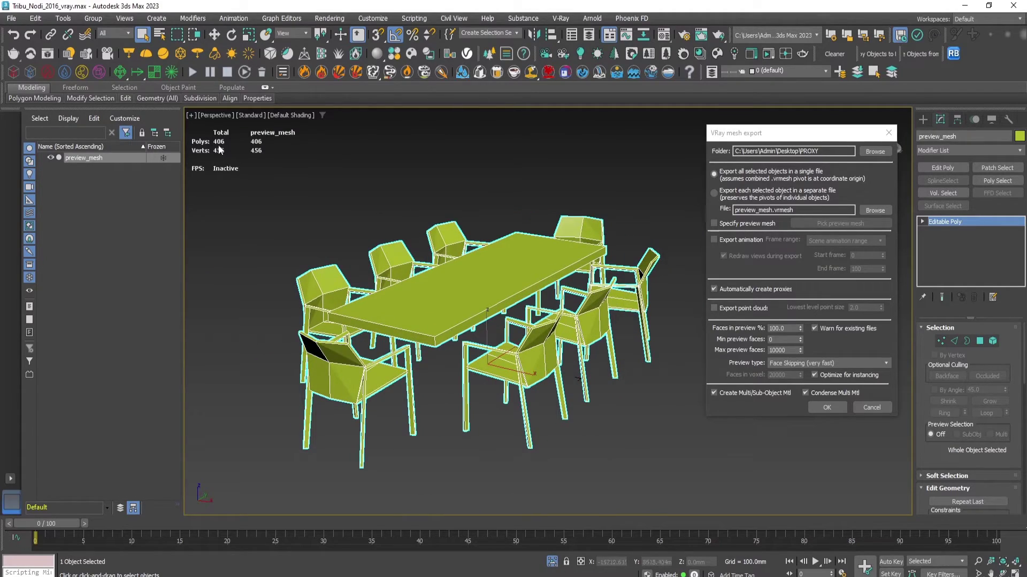
{"action": "middle_click_drag", "start_coordinate": [533, 282], "coordinate": [522, 315], "text": "alt"}
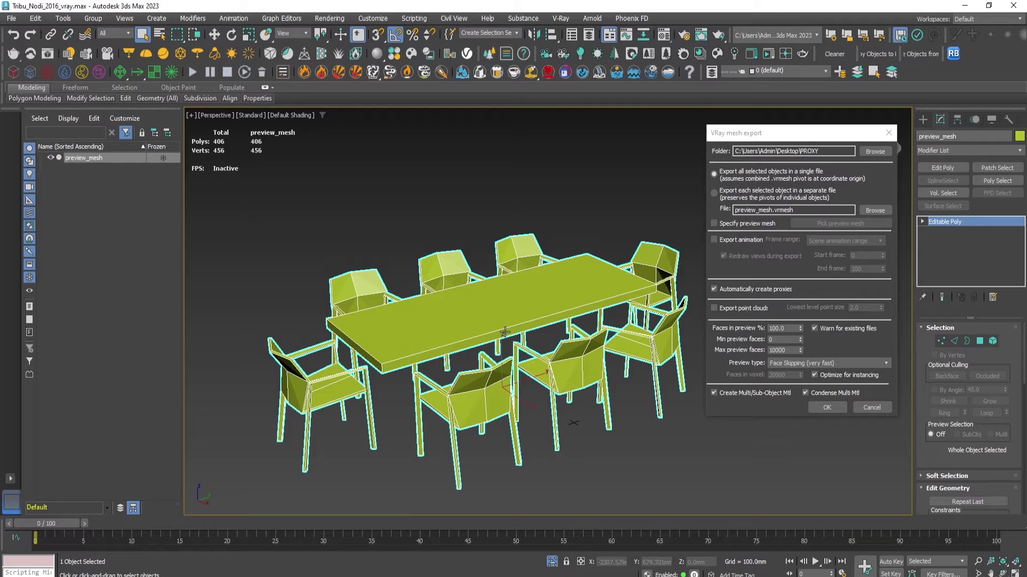
{"action": "middle_click_drag", "start_coordinate": [474, 329], "coordinate": [587, 385], "text": "alt"}
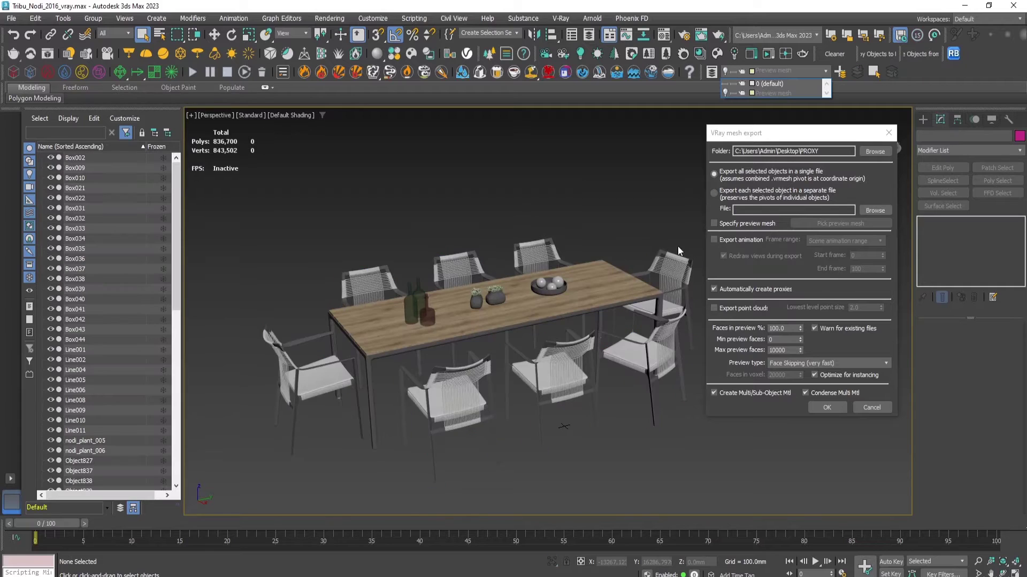
Select all high-poly objects of the table and chair set for export.
{"action": "scroll", "coordinate": [678, 246], "scroll_direction": "down", "scroll_amount": 3}
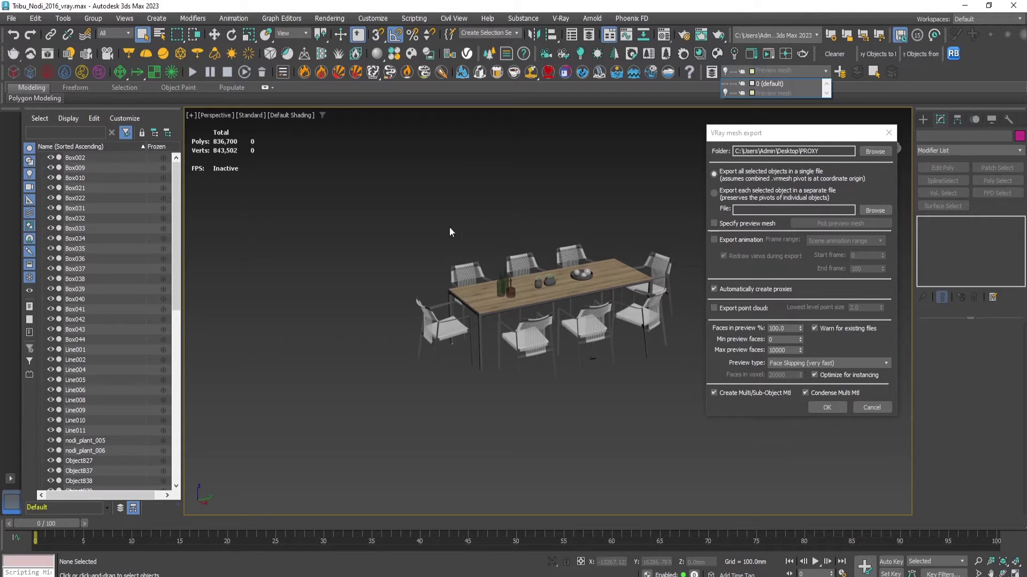
{"action": "scroll", "coordinate": [632, 223], "scroll_direction": "down", "scroll_amount": 2}
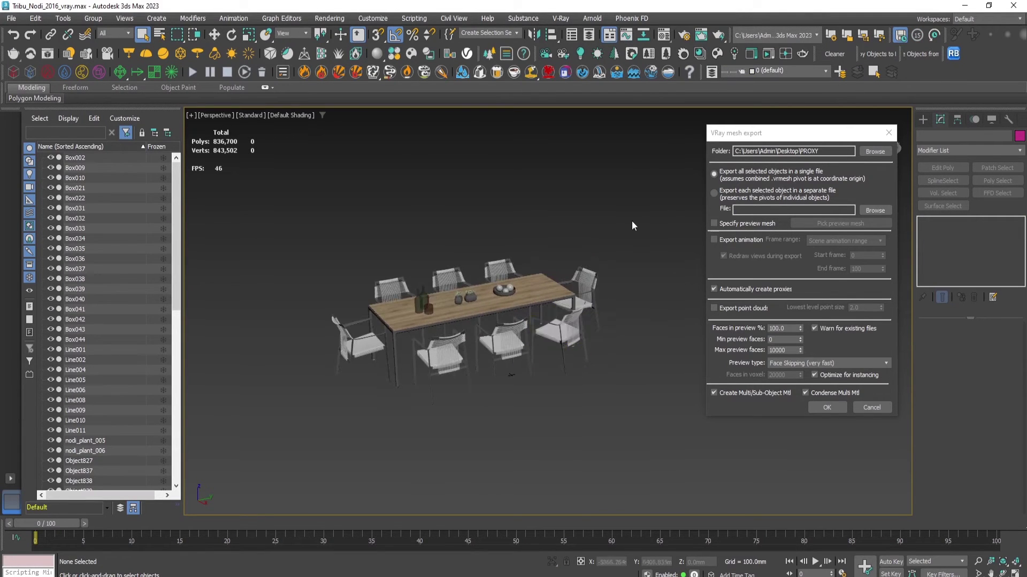
{"action": "left_click_drag", "start_coordinate": [631, 221], "coordinate": [292, 428]}
{"action": "scroll", "coordinate": [443, 386], "scroll_direction": "up", "scroll_amount": 6}
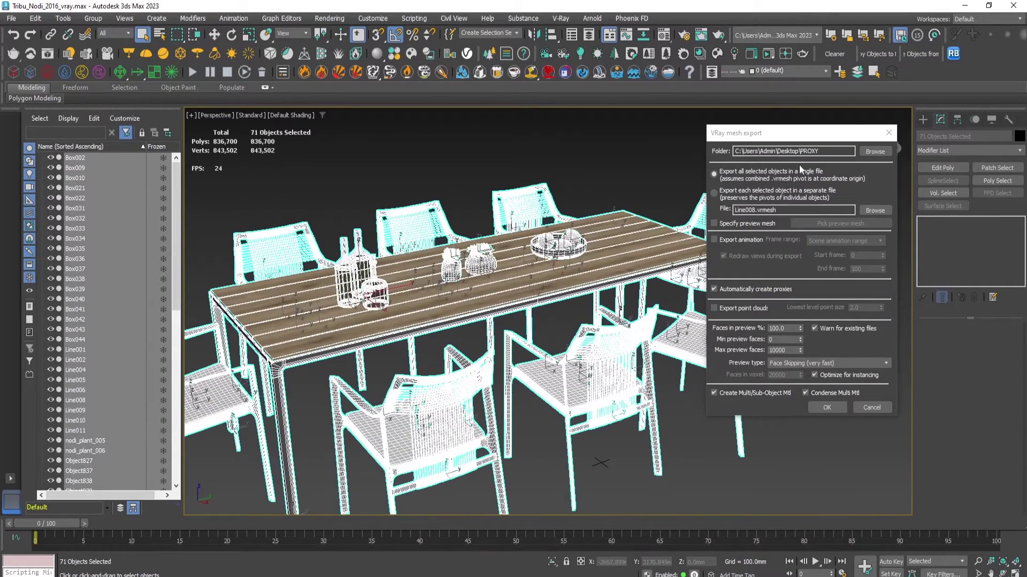
Choose the existing Tribu_outdoor_set.vrmesh in the PROXY folder as the export file and accept replacing it.
{"action": "double_click", "coordinate": [746, 212]}
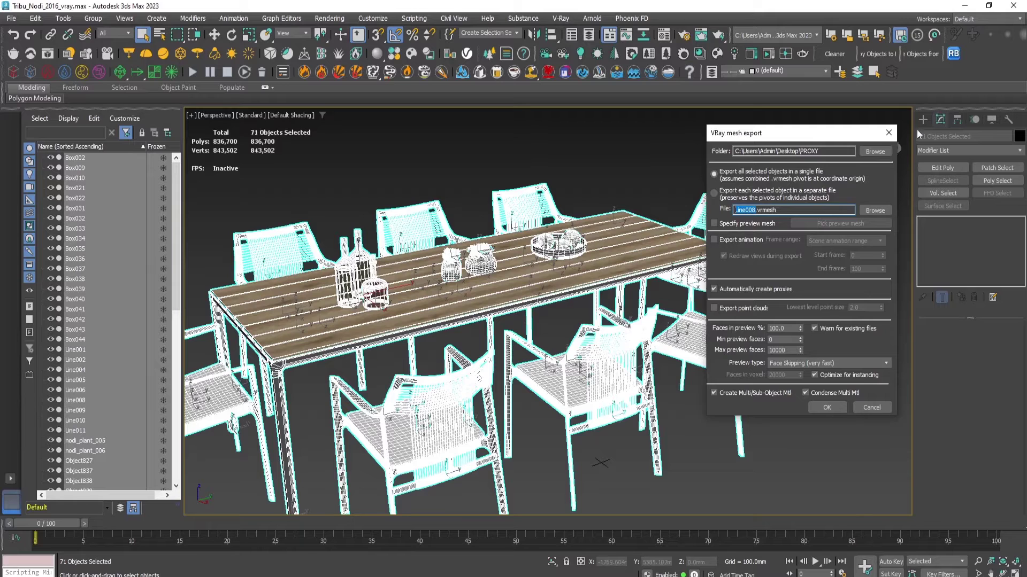
{"action": "left_click", "coordinate": [882, 210]}
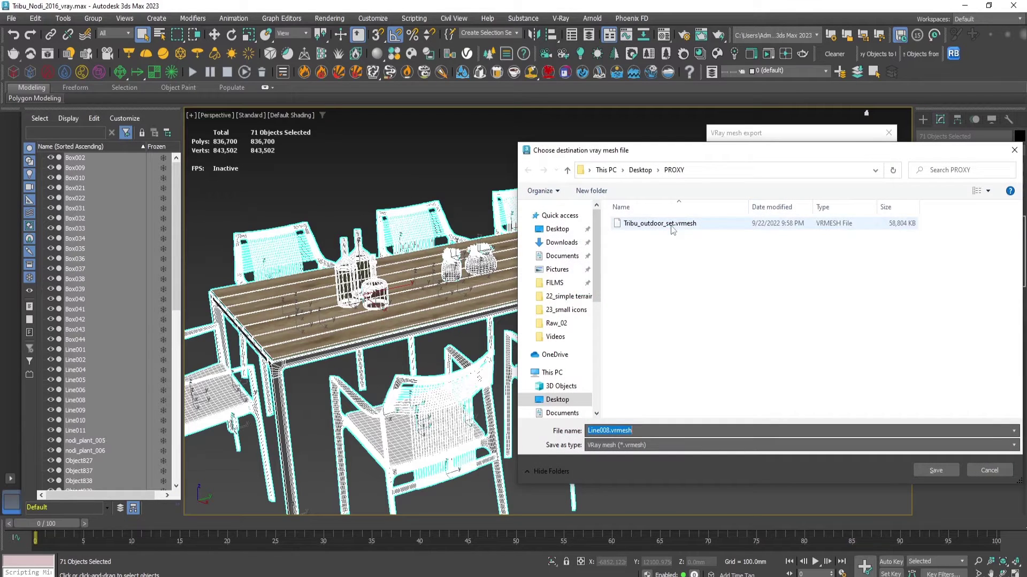
{"action": "double_click", "coordinate": [672, 225]}
{"action": "left_click", "coordinate": [536, 295]}
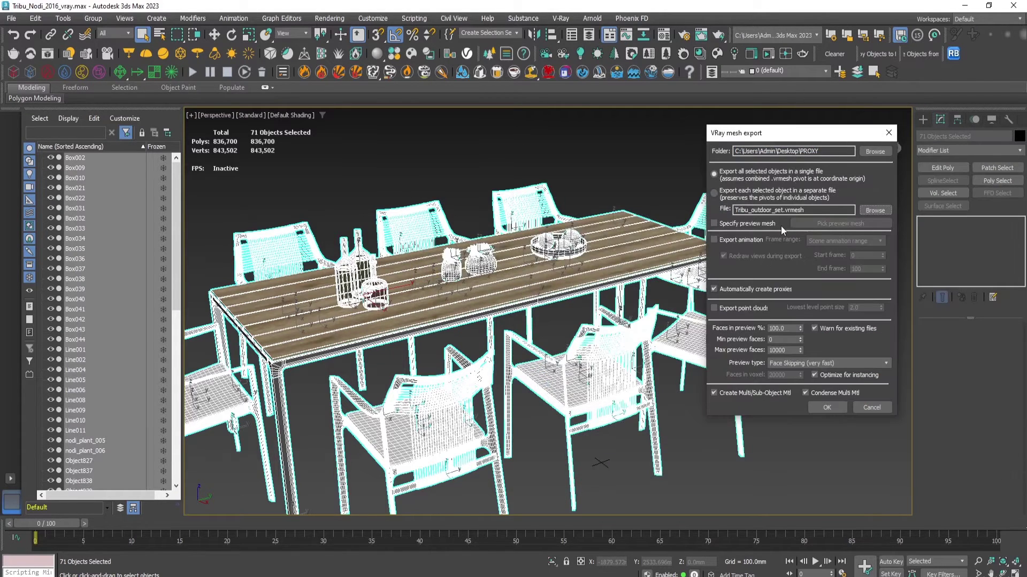
Enable Specify preview mesh, show the Preview mesh layer, and pick preview_mesh as the proxy's preview.
{"action": "left_click", "coordinate": [714, 225]}
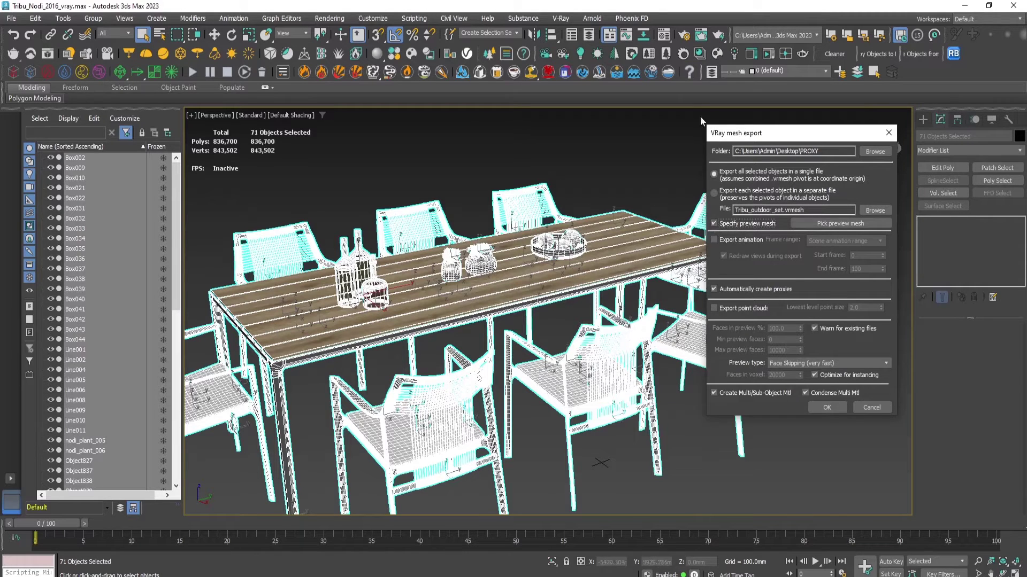
{"action": "left_click", "coordinate": [771, 72]}
{"action": "left_click", "coordinate": [728, 92]}
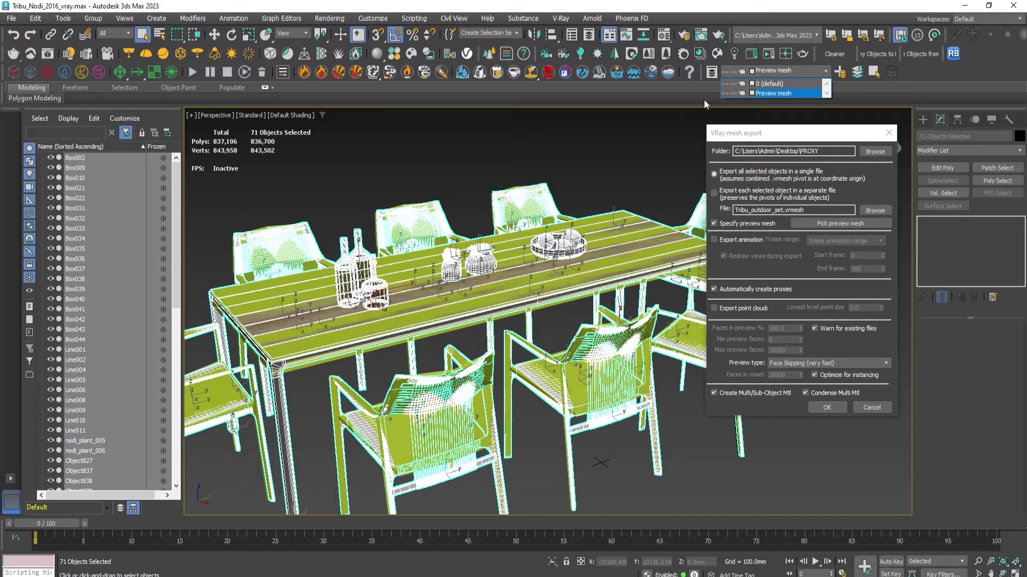
{"action": "left_click", "coordinate": [704, 99]}
{"action": "left_click", "coordinate": [819, 224]}
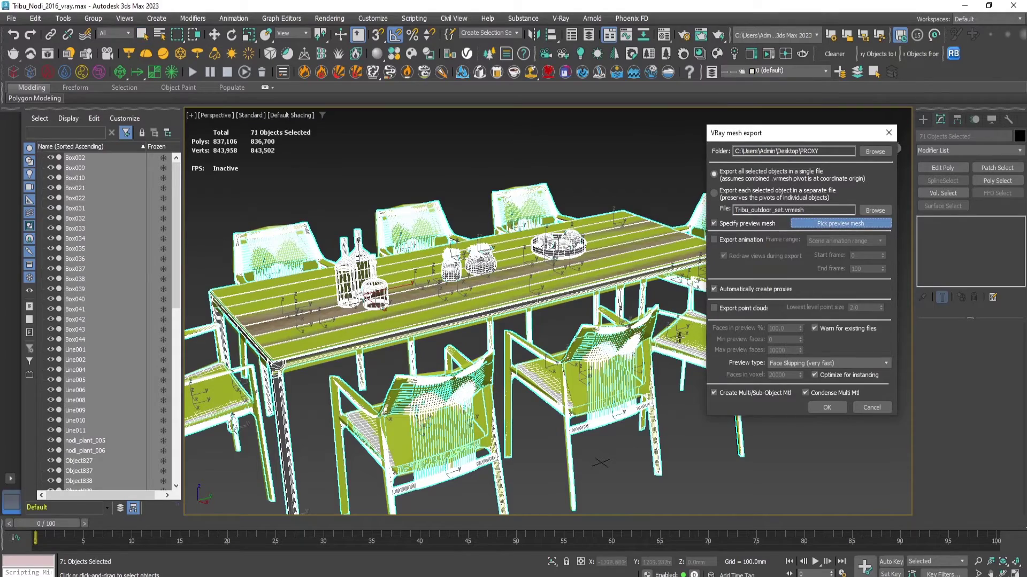
{"action": "middle_click_drag", "start_coordinate": [665, 346], "coordinate": [535, 392]}
{"action": "scroll", "coordinate": [536, 392], "scroll_direction": "up", "scroll_amount": 4}
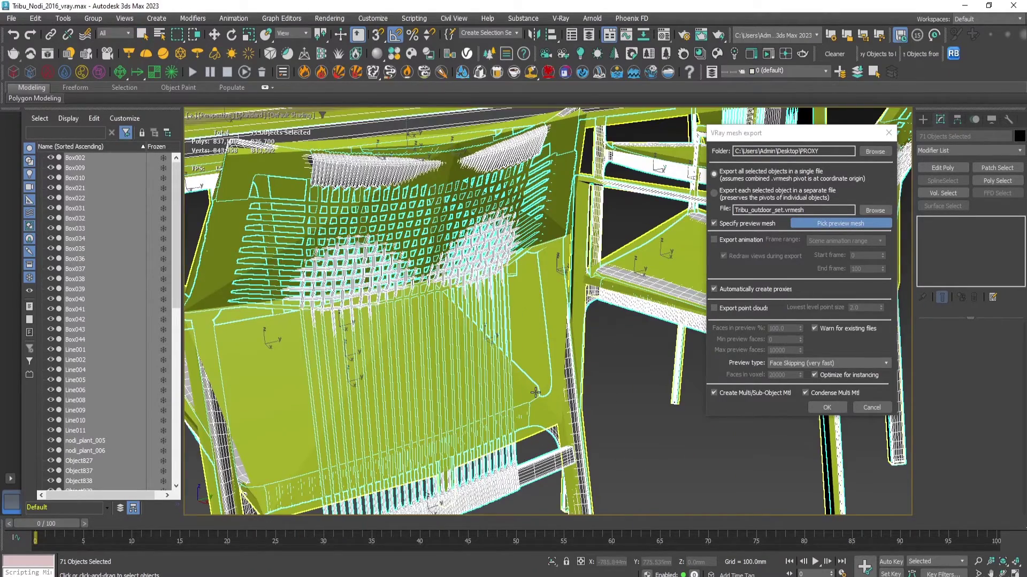
{"action": "left_click", "coordinate": [535, 392]}
{"action": "scroll", "coordinate": [536, 393], "scroll_direction": "down", "scroll_amount": 10}
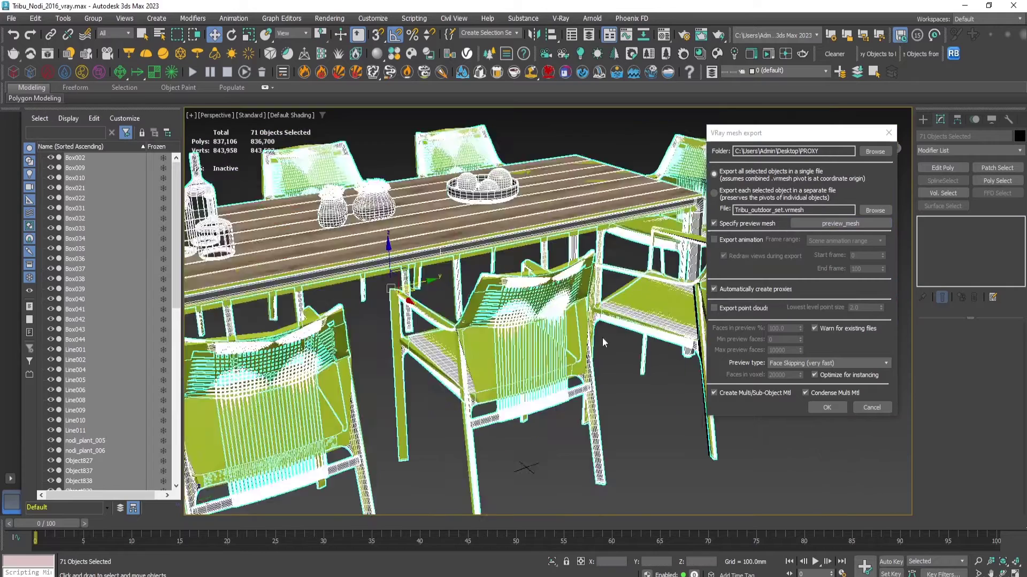
Export the selected objects as an automatically created proxy, overwriting the existing mesh file.
{"action": "scroll", "coordinate": [567, 278], "scroll_direction": "up", "scroll_amount": 4}
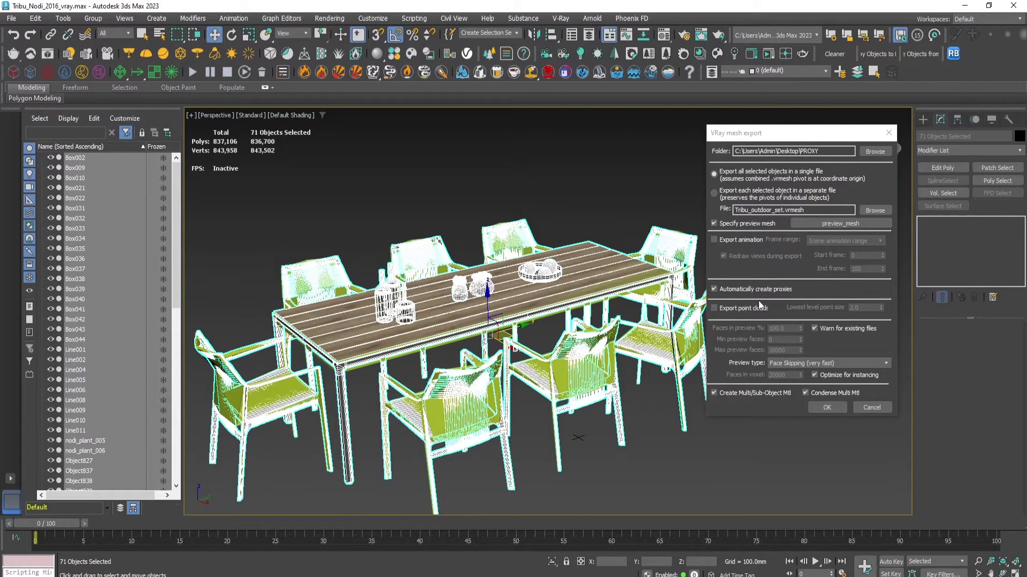
{"action": "left_click", "coordinate": [823, 411]}
{"action": "left_click", "coordinate": [552, 339]}
Select preview_mesh and then the new V-Ray proxy to compare their low-poly shapes from different angles.
{"action": "middle_click_drag", "start_coordinate": [413, 327], "coordinate": [540, 306]}
{"action": "left_click", "coordinate": [540, 306]}
{"action": "mouse_move", "coordinate": [612, 292]}
{"action": "middle_mouse_down", "text": "alt"}
{"action": "mouse_move", "coordinate": [625, 289]}
{"action": "mouse_move", "coordinate": [636, 315]}
{"action": "mouse_move", "coordinate": [602, 298]}
{"action": "middle_mouse_up", "text": "alt"}
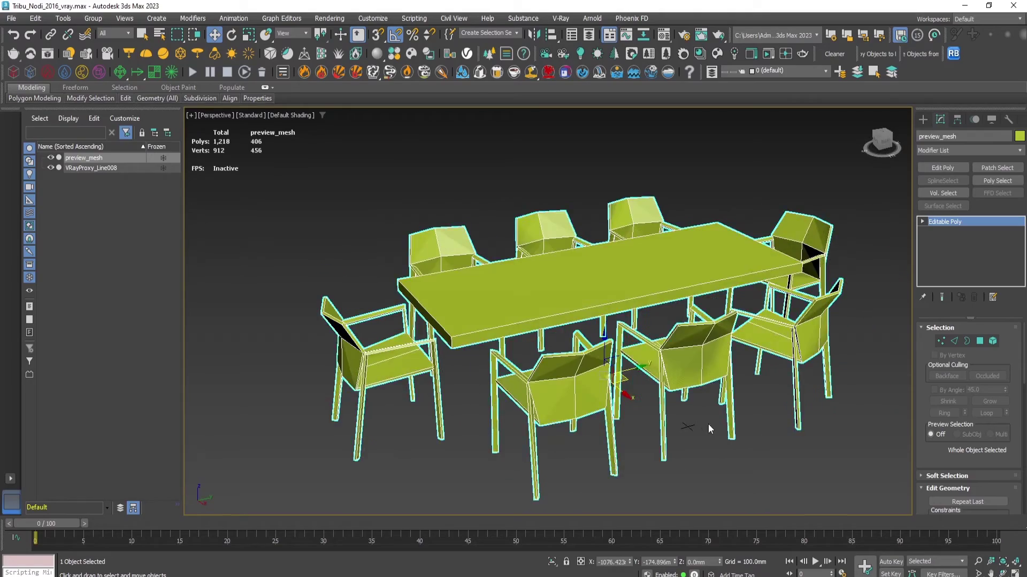
{"action": "left_click", "coordinate": [689, 427]}
{"action": "middle_click_drag", "start_coordinate": [851, 272], "coordinate": [693, 310], "text": "alt"}
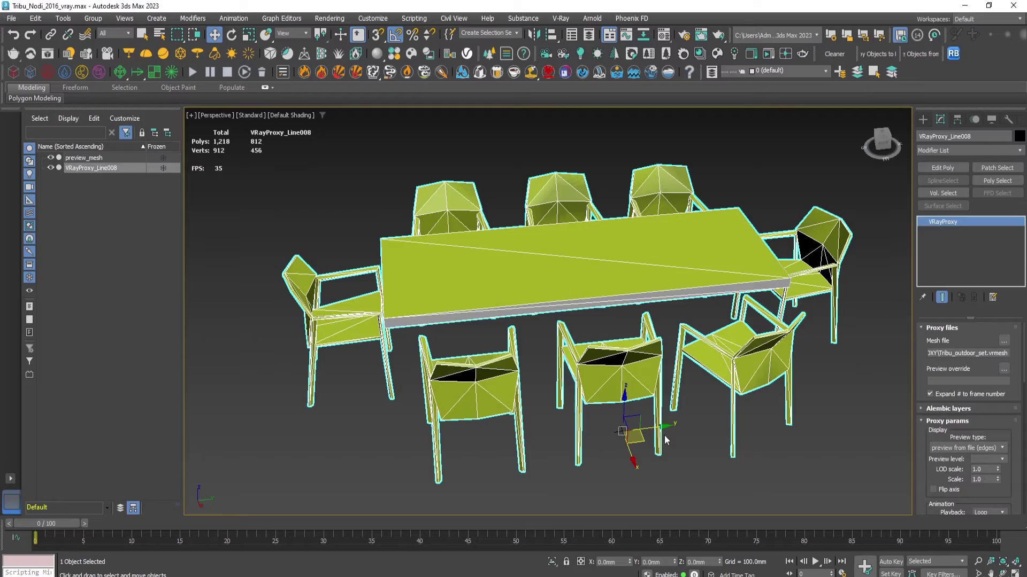
Move the V-Ray proxy along Y to about 4995 mm so it stands clear of preview_mesh.
{"action": "left_click_drag", "start_coordinate": [662, 425], "coordinate": [1019, 374]}
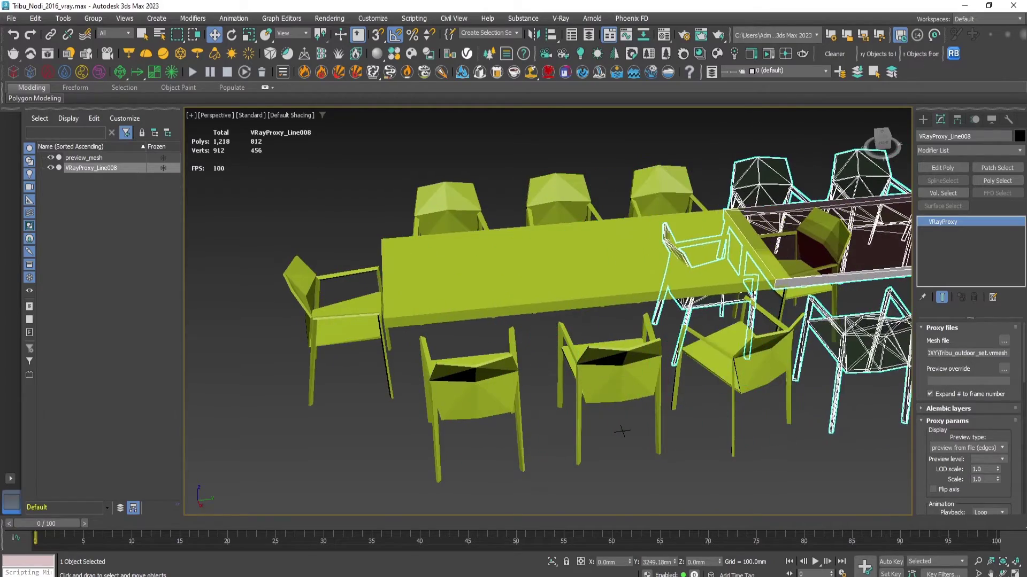
{"action": "middle_click_drag", "start_coordinate": [877, 394], "coordinate": [633, 383]}
{"action": "left_click_drag", "start_coordinate": [620, 366], "coordinate": [815, 344]}
Select preview_mesh and hide the Preview mesh layer, leaving only the V-Ray proxy in view.
{"action": "left_click", "coordinate": [410, 270]}
{"action": "left_click", "coordinate": [775, 71]}
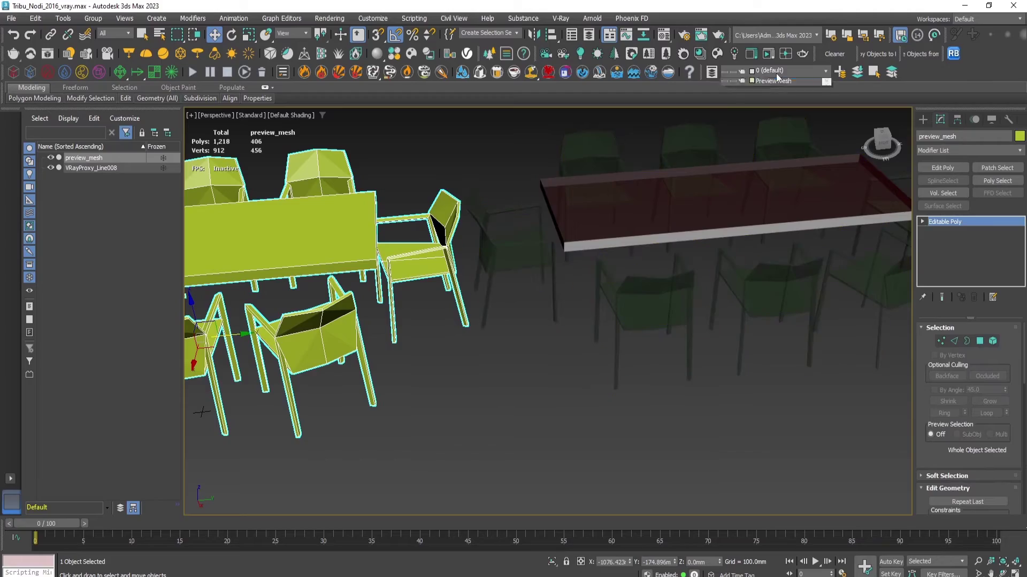
{"action": "left_click", "coordinate": [727, 93]}
{"action": "left_click", "coordinate": [573, 218]}
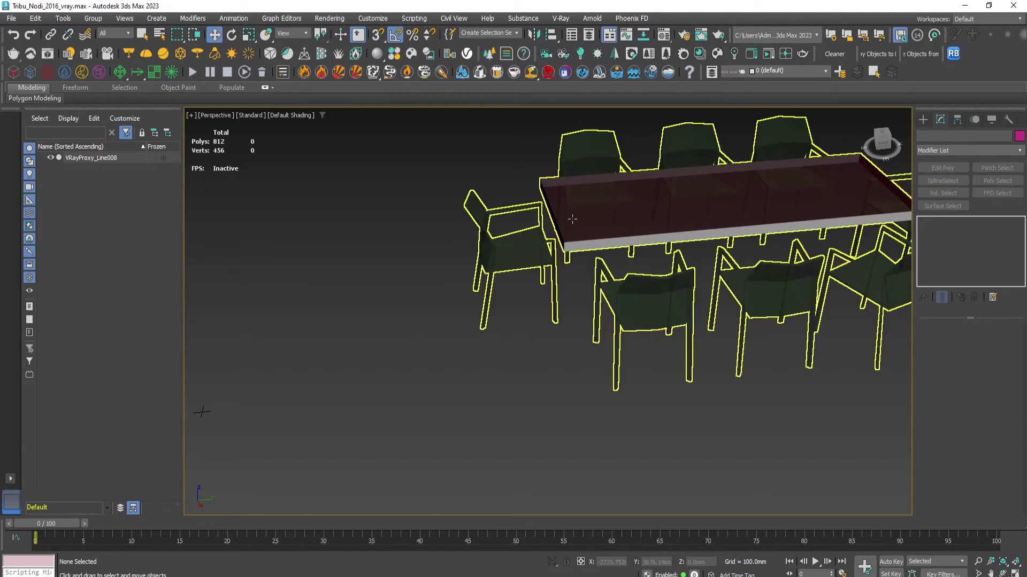
Select the V-Ray proxy, set its preview type to show whole mesh, and inspect the detailed geometry up close.
{"action": "scroll", "coordinate": [584, 296], "scroll_direction": "down", "scroll_amount": 3}
{"action": "left_click", "coordinate": [695, 259]}
{"action": "scroll", "coordinate": [704, 238], "scroll_direction": "up", "scroll_amount": 4}
{"action": "middle_click_drag", "start_coordinate": [704, 238], "coordinate": [487, 266], "text": "alt"}
{"action": "scroll", "coordinate": [716, 257], "scroll_direction": "down", "scroll_amount": 4}
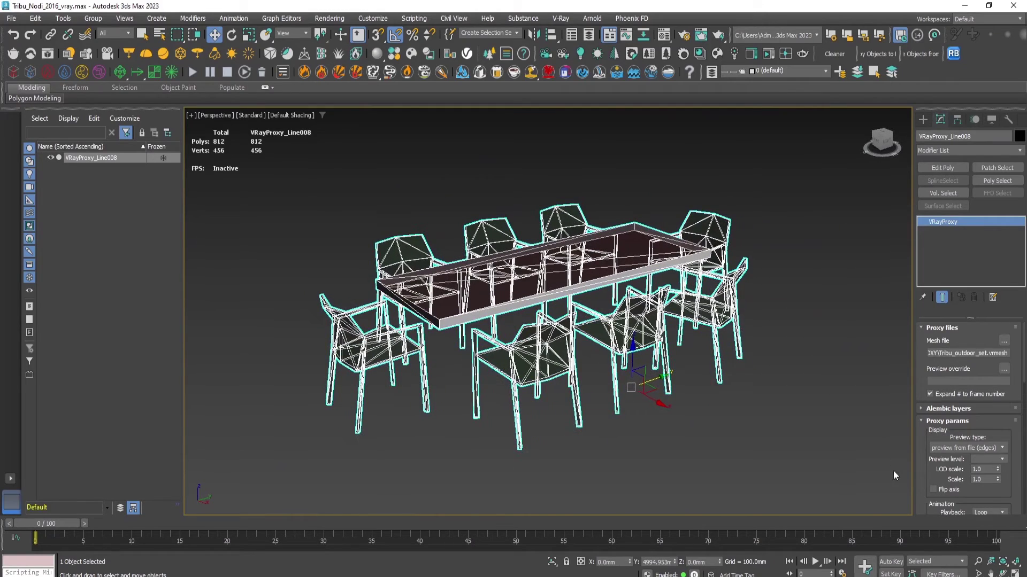
{"action": "scroll", "coordinate": [920, 367], "scroll_direction": "down", "scroll_amount": 5}
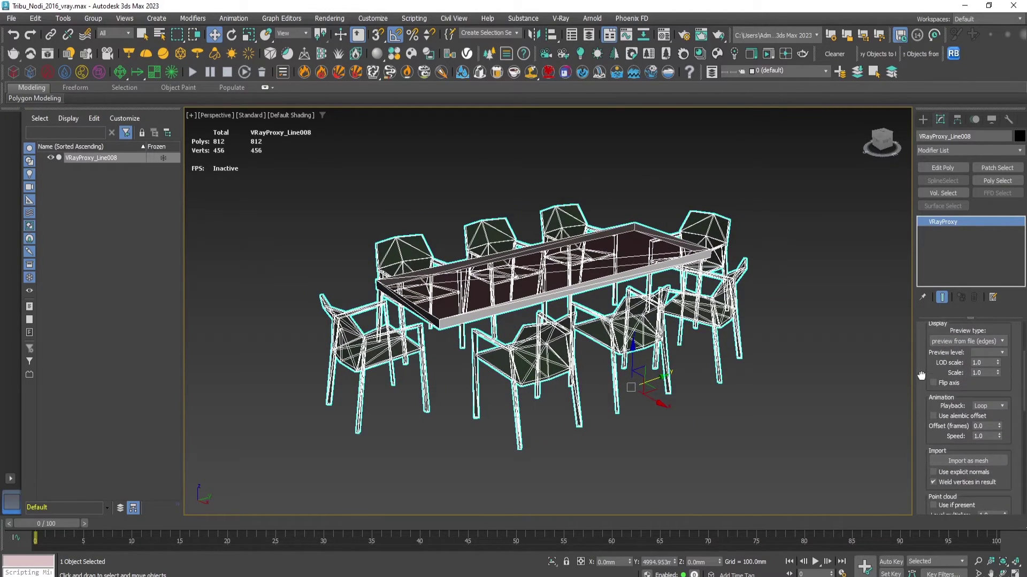
{"action": "left_click_drag", "start_coordinate": [920, 368], "coordinate": [919, 417]}
{"action": "left_click", "coordinate": [954, 383]}
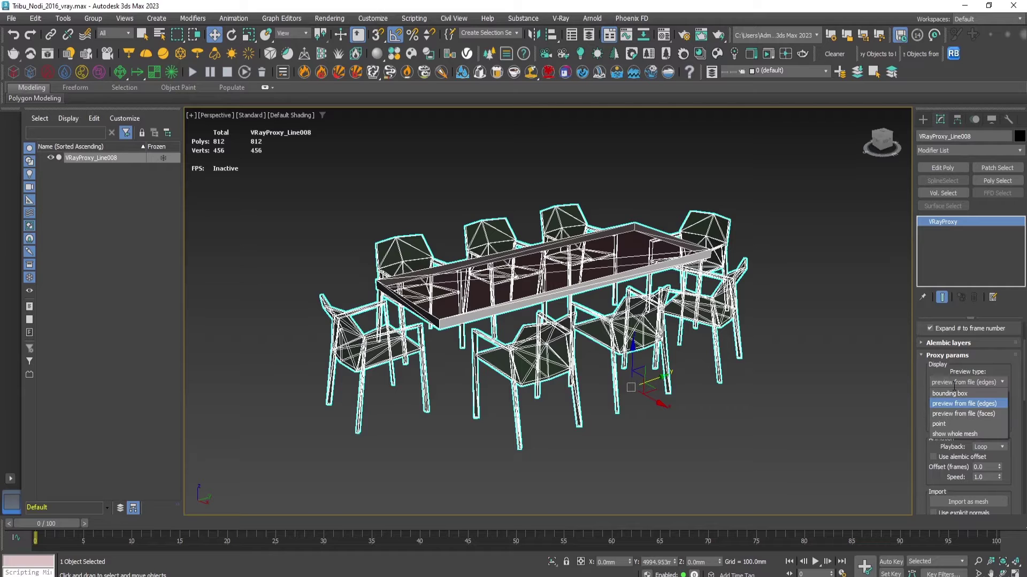
{"action": "left_click", "coordinate": [950, 434]}
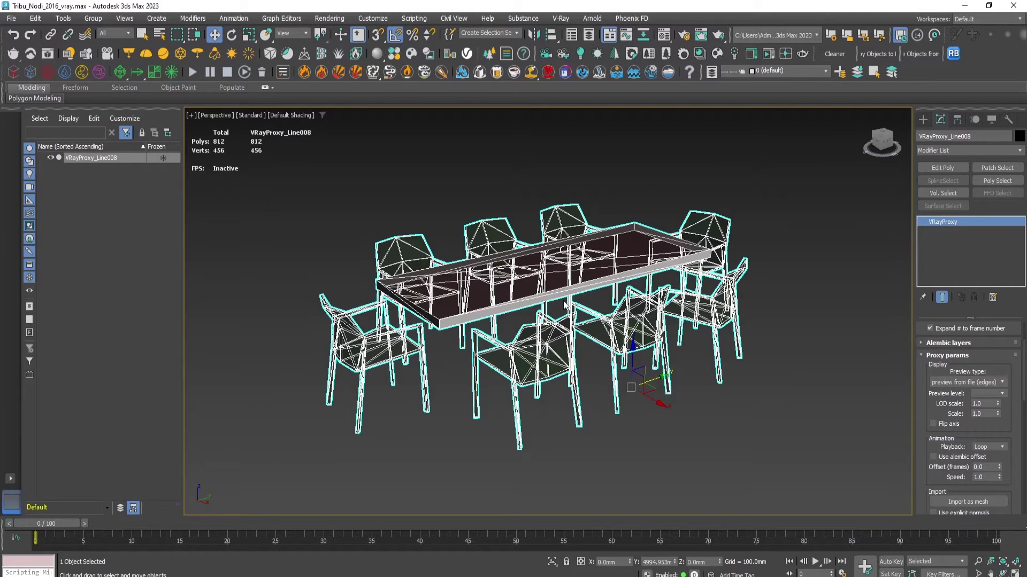
{"action": "scroll", "coordinate": [565, 301], "scroll_direction": "up", "scroll_amount": 3}
{"action": "middle_click_drag", "start_coordinate": [551, 327], "coordinate": [512, 322], "text": "alt"}
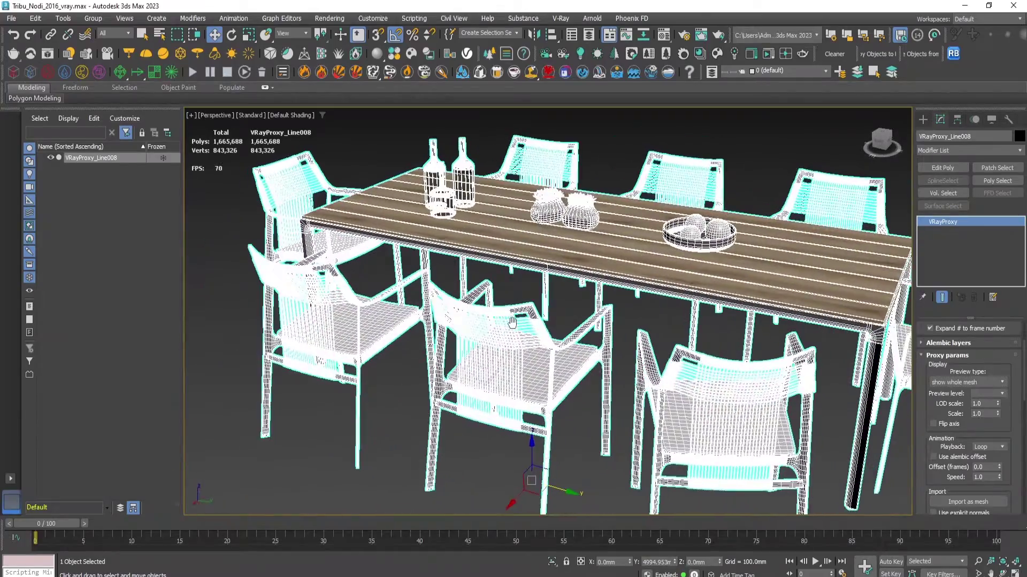
Switch the proxy's preview type to preview from file (faces), then to preview from file (edges), and move it to about X 929, Y 463 mm.
{"action": "left_click", "coordinate": [951, 382]}
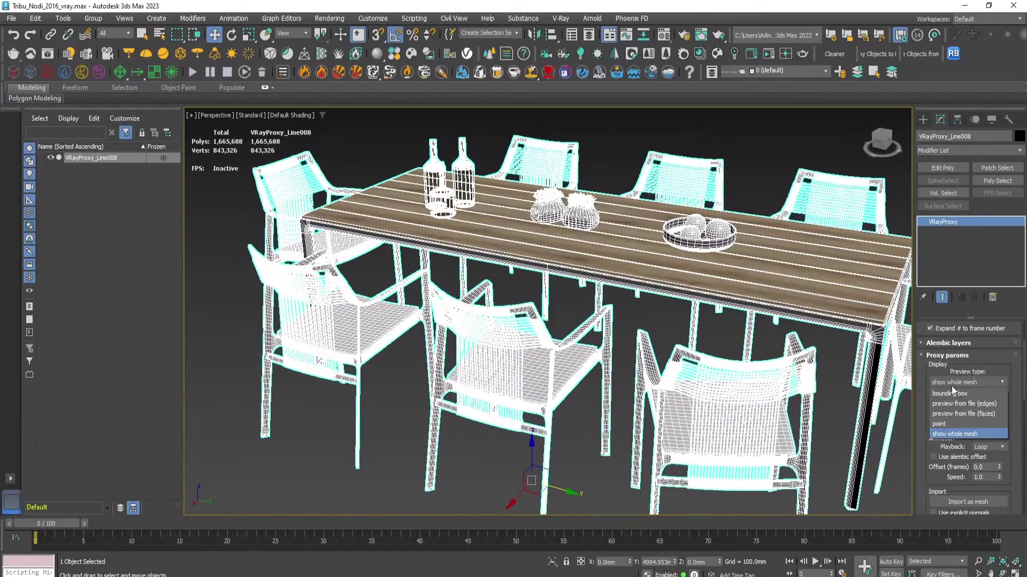
{"action": "left_click", "coordinate": [940, 413]}
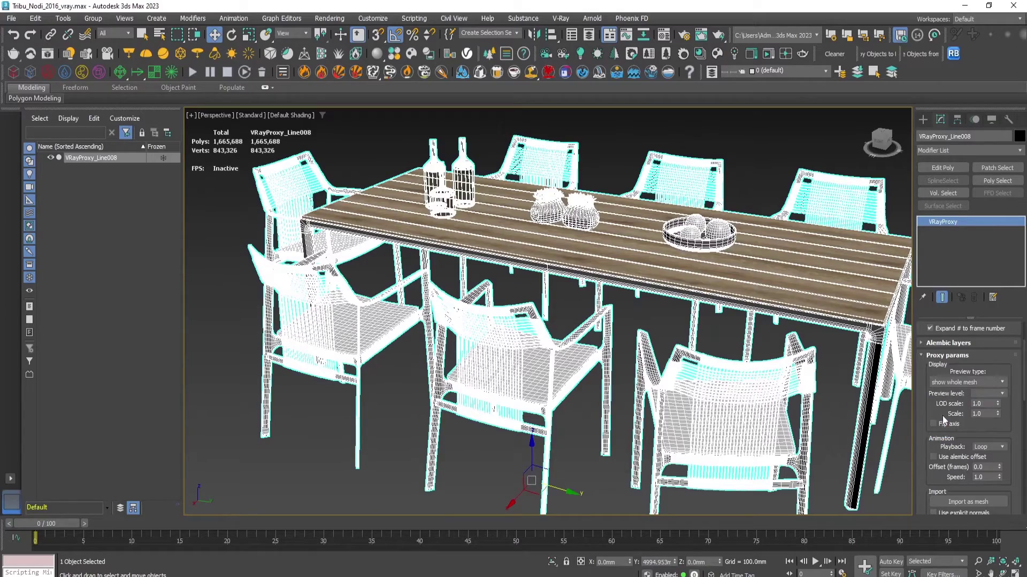
{"action": "left_click", "coordinate": [952, 384]}
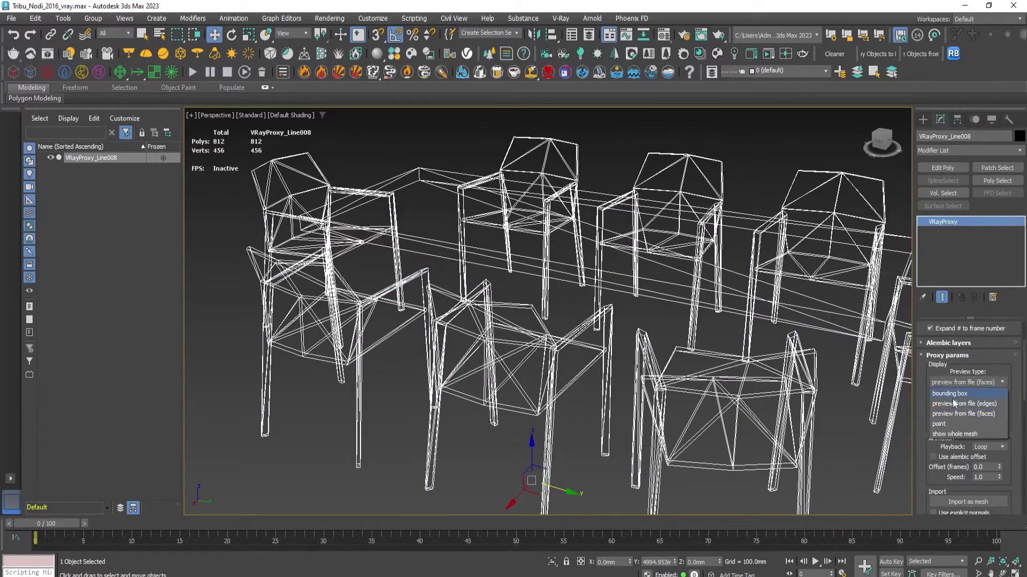
{"action": "left_click", "coordinate": [950, 403]}
{"action": "mouse_move", "coordinate": [675, 284]}
{"action": "middle_mouse_down"}
{"action": "mouse_move", "coordinate": [566, 299]}
{"action": "mouse_move", "coordinate": [472, 284]}
{"action": "mouse_move", "coordinate": [381, 380]}
{"action": "mouse_move", "coordinate": [514, 345]}
{"action": "mouse_move", "coordinate": [572, 311]}
{"action": "mouse_move", "coordinate": [483, 333]}
{"action": "mouse_move", "coordinate": [538, 362]}
{"action": "mouse_move", "coordinate": [573, 349]}
{"action": "mouse_move", "coordinate": [641, 460]}
{"action": "middle_mouse_up"}
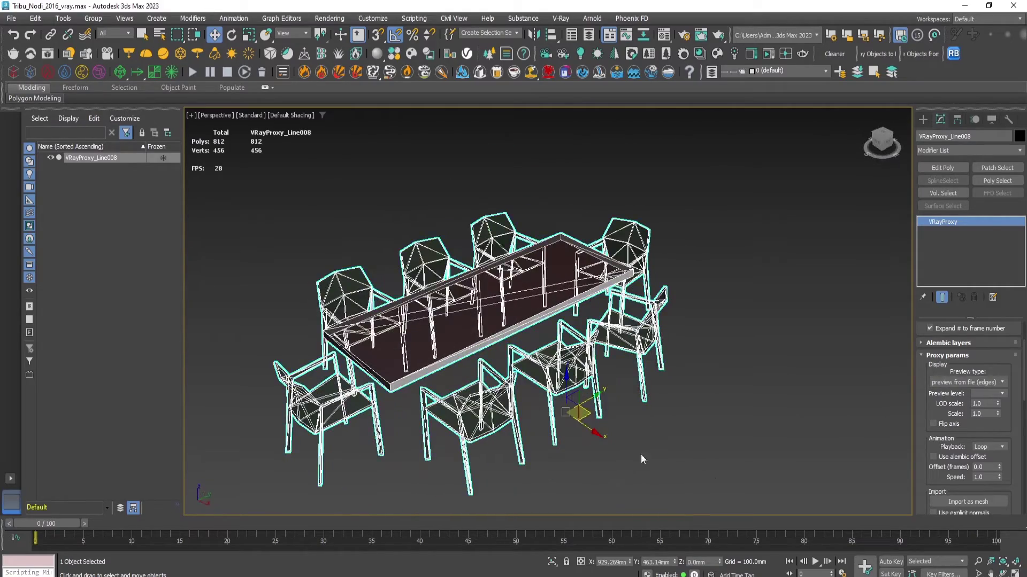
Undo the proxy's moves, preview changes and creation until the original high-poly table and chair objects are restored.
{"action": "key", "text": "ctrl+z"}
{"action": "key", "text": "ctrl+z"}
{"action": "key", "text": "ctrl+z"}
{"action": "key", "text": "ctrl+z"}
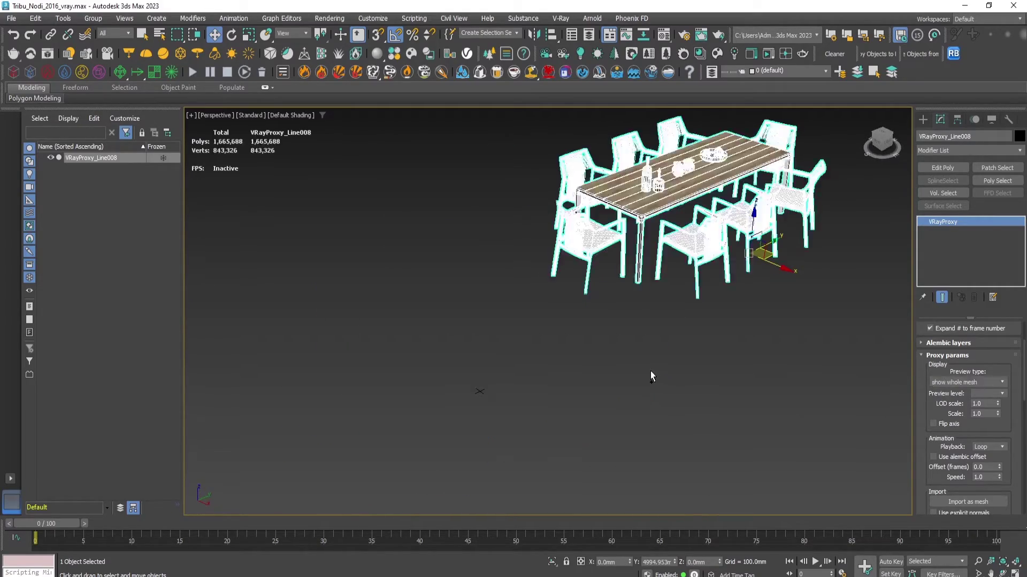
{"action": "key", "text": "ctrl+z"}
{"action": "key", "text": "ctrl+z"}
{"action": "key", "text": "ctrl+z"}
{"action": "key", "text": "ctrl+z"}
{"action": "key", "text": "ctrl+z"}
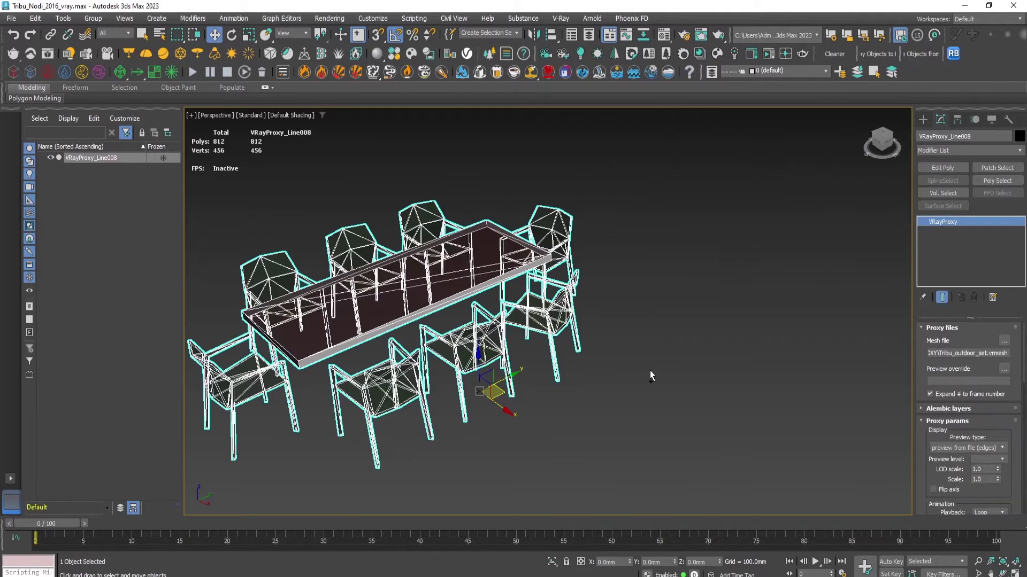
{"action": "key", "text": "ctrl+z"}
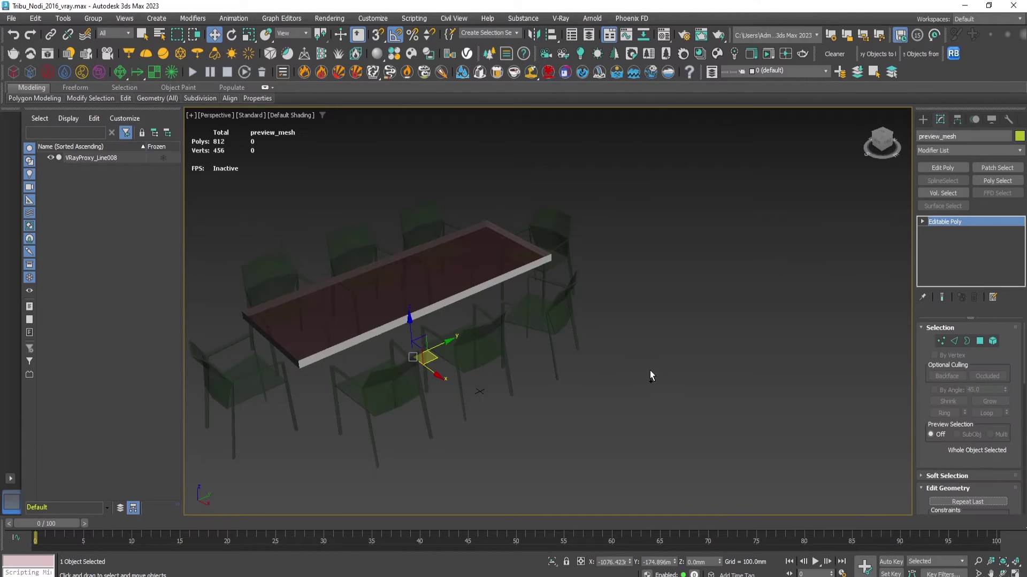
{"action": "key", "text": "ctrl+z"}
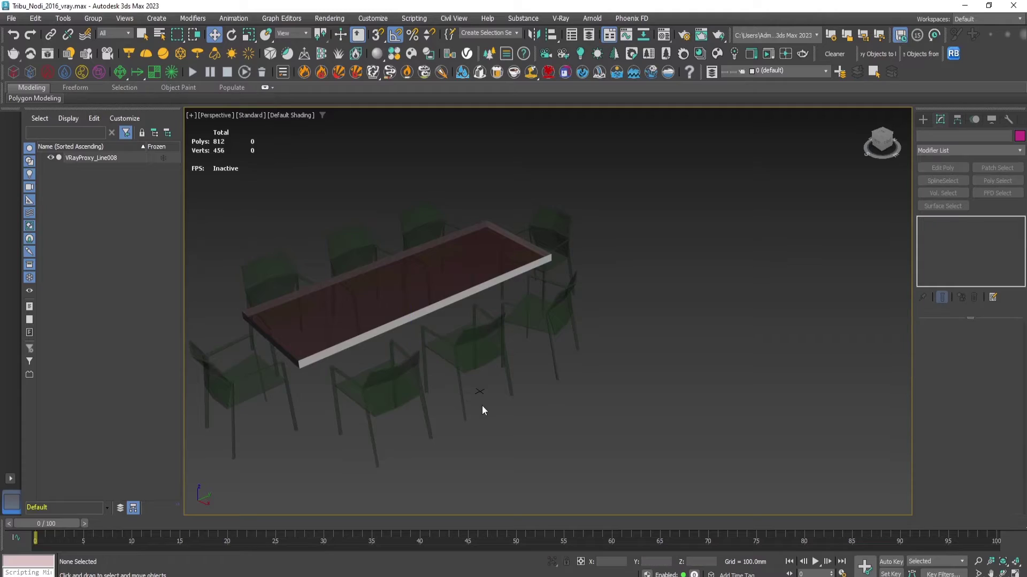
{"action": "middle_click_drag", "start_coordinate": [413, 419], "coordinate": [564, 356]}
{"action": "scroll", "coordinate": [501, 359], "scroll_direction": "up", "scroll_amount": 3}
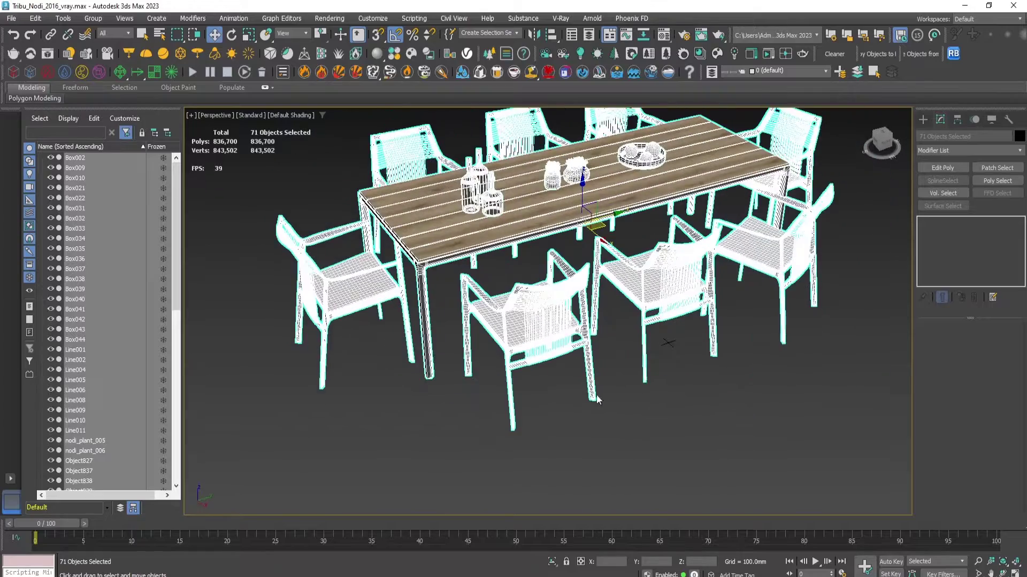
Open the V-Ray mesh export for the chair frame Box033 and enable Export animation.
{"action": "left_click", "coordinate": [596, 398]}
{"action": "middle_click_drag", "start_coordinate": [716, 305], "coordinate": [667, 380]}
{"action": "scroll", "coordinate": [590, 396], "scroll_direction": "down", "scroll_amount": 3}
{"action": "scroll", "coordinate": [601, 367], "scroll_direction": "up", "scroll_amount": 3}
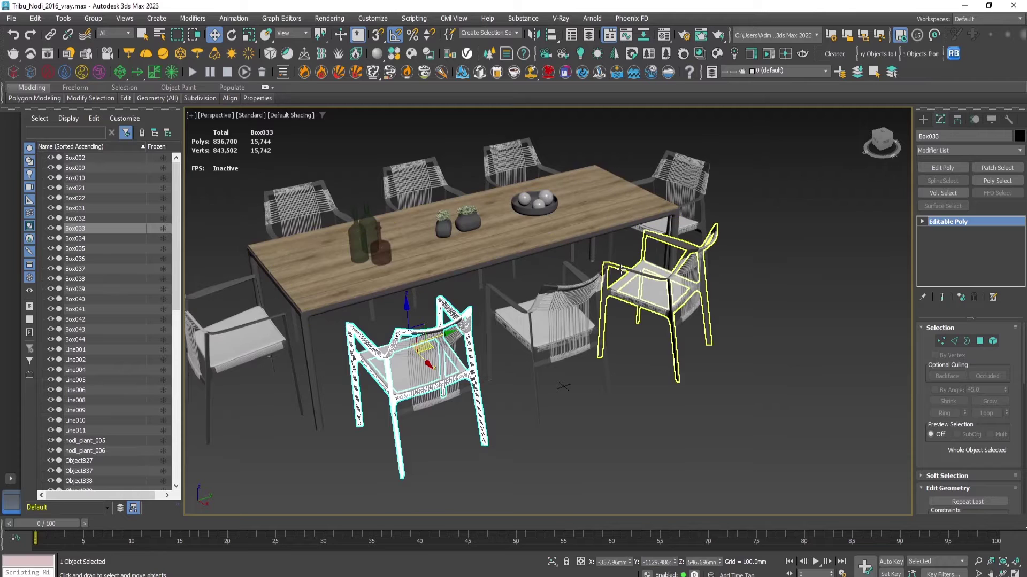
{"action": "left_click", "coordinate": [561, 18]}
{"action": "left_click", "coordinate": [580, 137]}
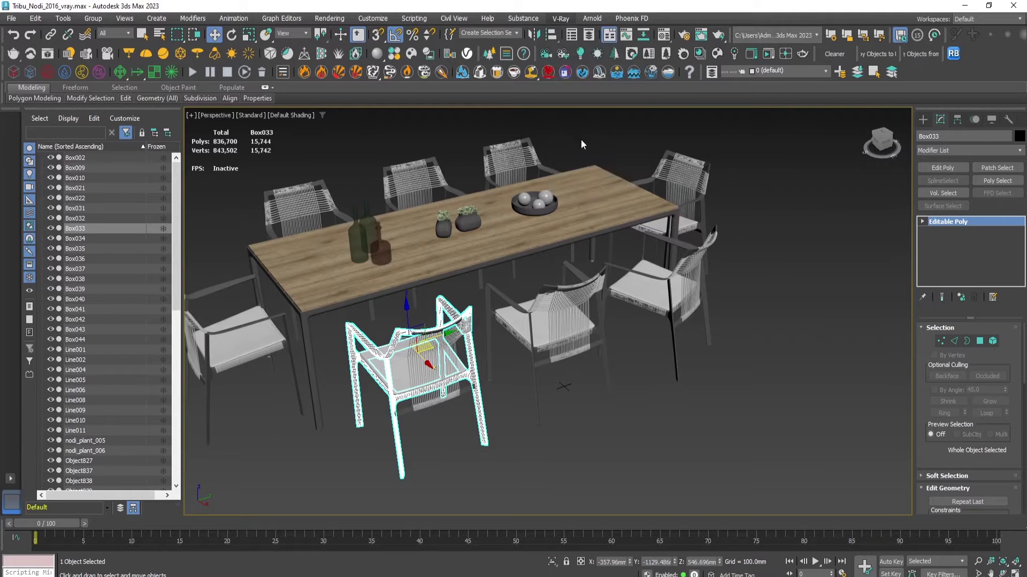
{"action": "left_click_drag", "start_coordinate": [597, 154], "coordinate": [874, 138]}
{"action": "middle_click_drag", "start_coordinate": [681, 370], "coordinate": [664, 369]}
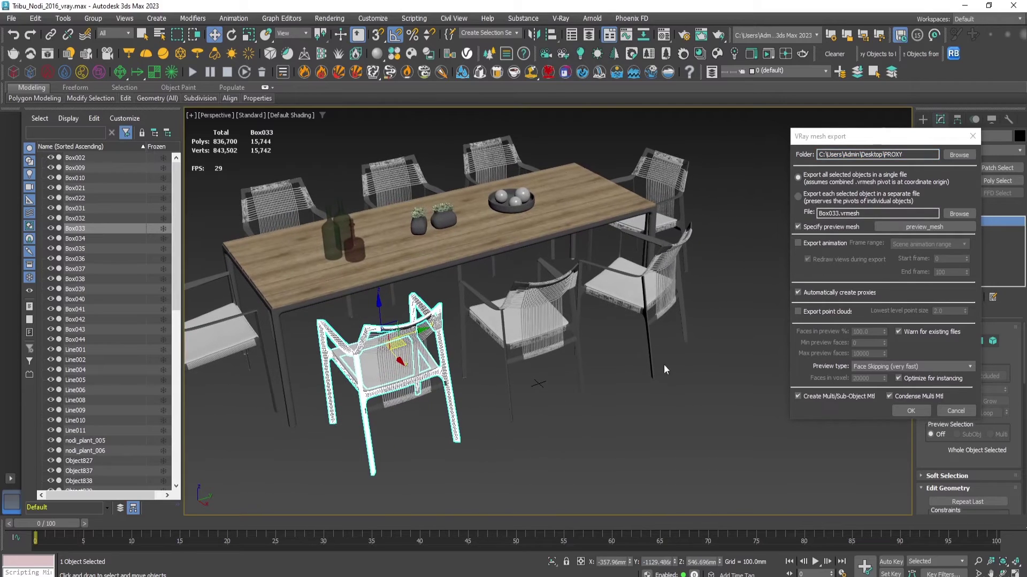
{"action": "left_click", "coordinate": [798, 243]}
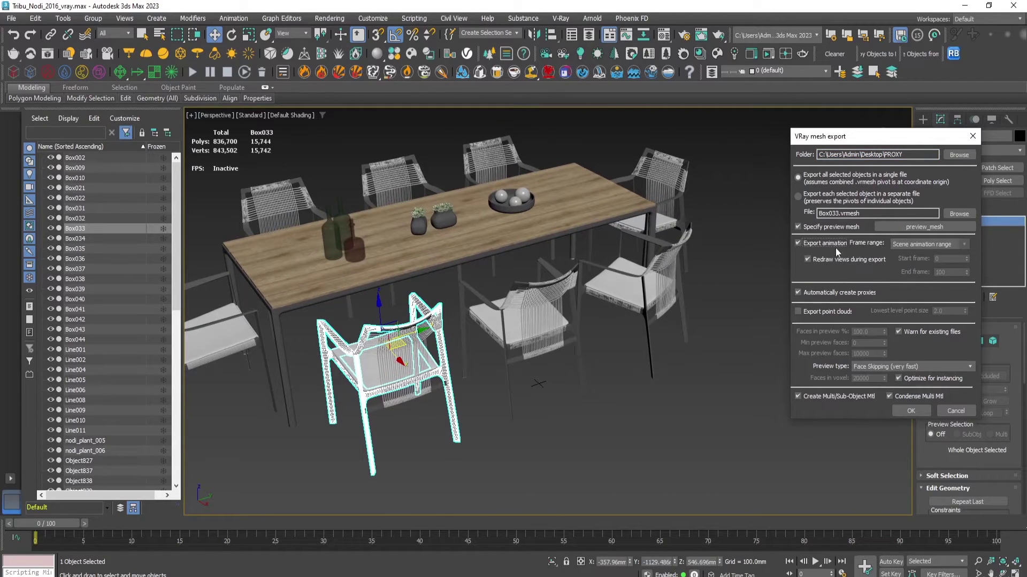
Animate the chair frame Box002 with Auto Key by moving it to about X -57, Y 2874 mm at frame 20.
{"action": "middle_click_drag", "start_coordinate": [668, 280], "coordinate": [542, 310]}
{"action": "left_click", "coordinate": [559, 363]}
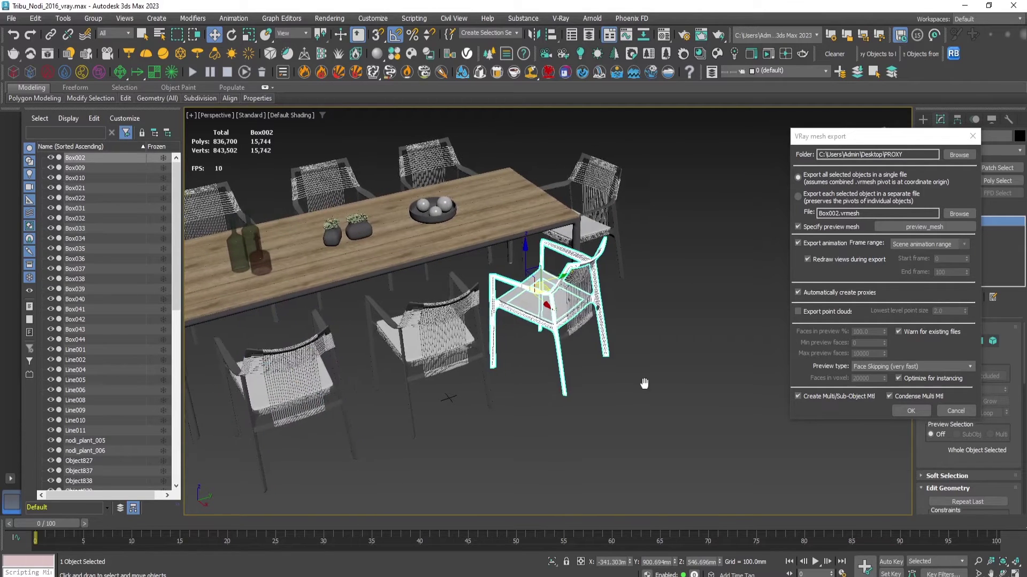
{"action": "middle_click_drag", "start_coordinate": [645, 384], "coordinate": [619, 390]}
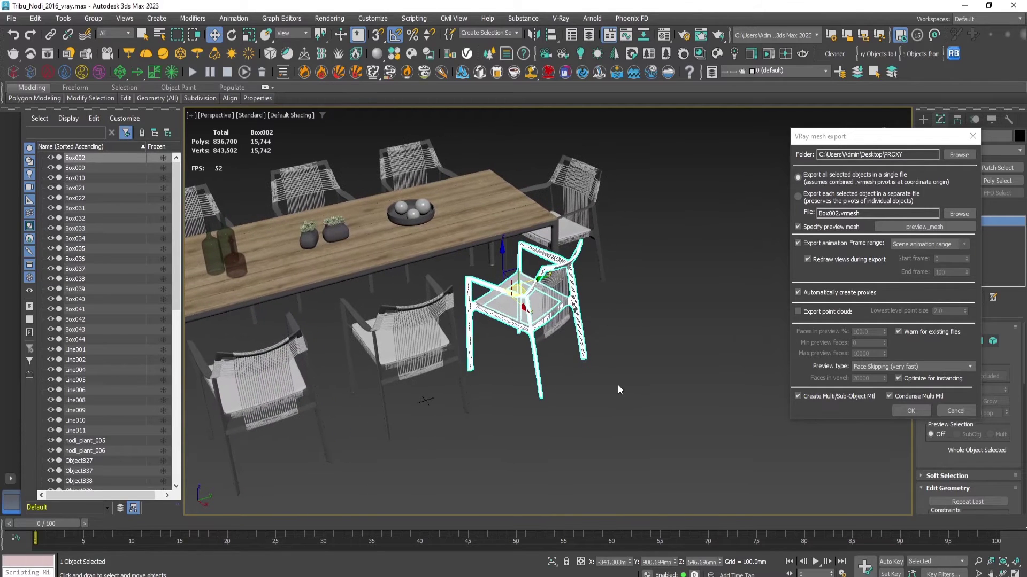
{"action": "left_click", "coordinate": [886, 562]}
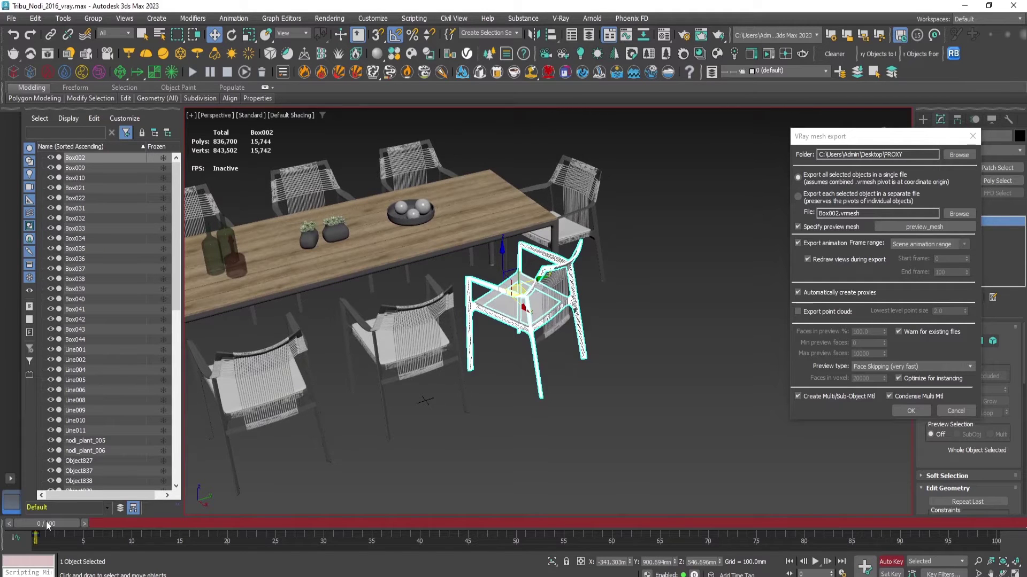
{"action": "left_click_drag", "start_coordinate": [47, 525], "coordinate": [236, 525]}
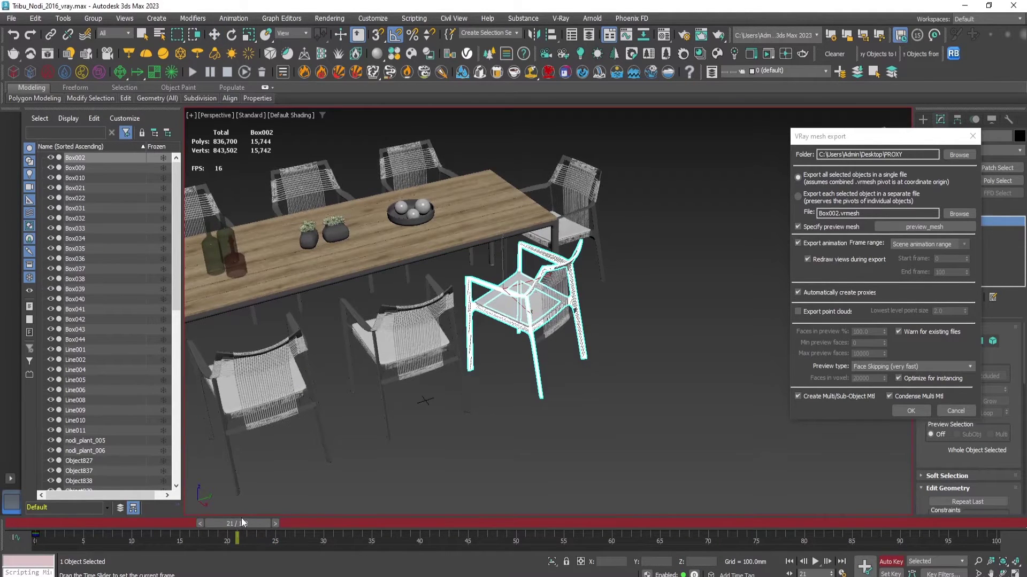
{"action": "key", "text": "w"}
{"action": "left_click_drag", "start_coordinate": [518, 301], "coordinate": [723, 247]}
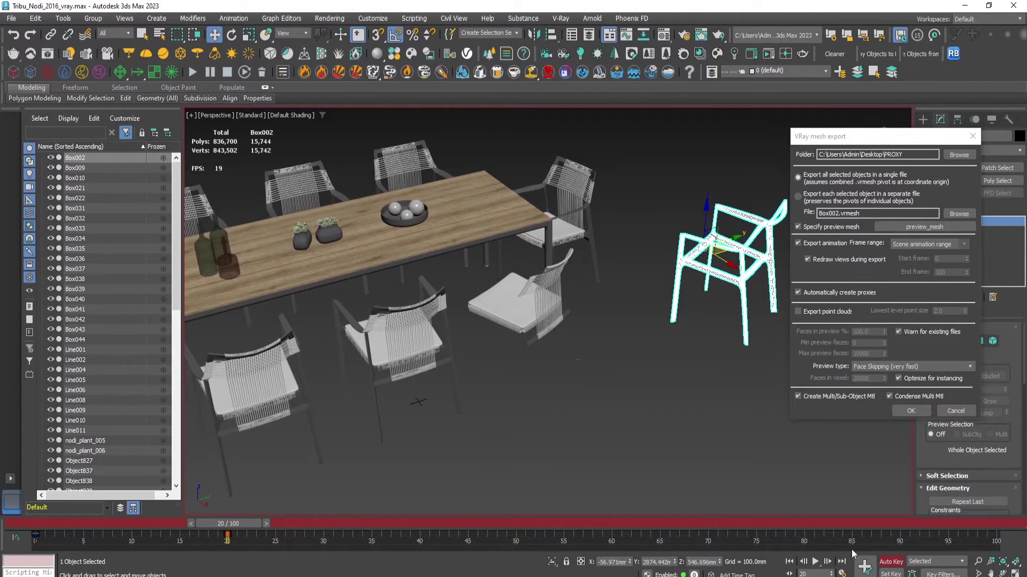
{"action": "left_click", "coordinate": [864, 567]}
{"action": "left_click", "coordinate": [891, 562]}
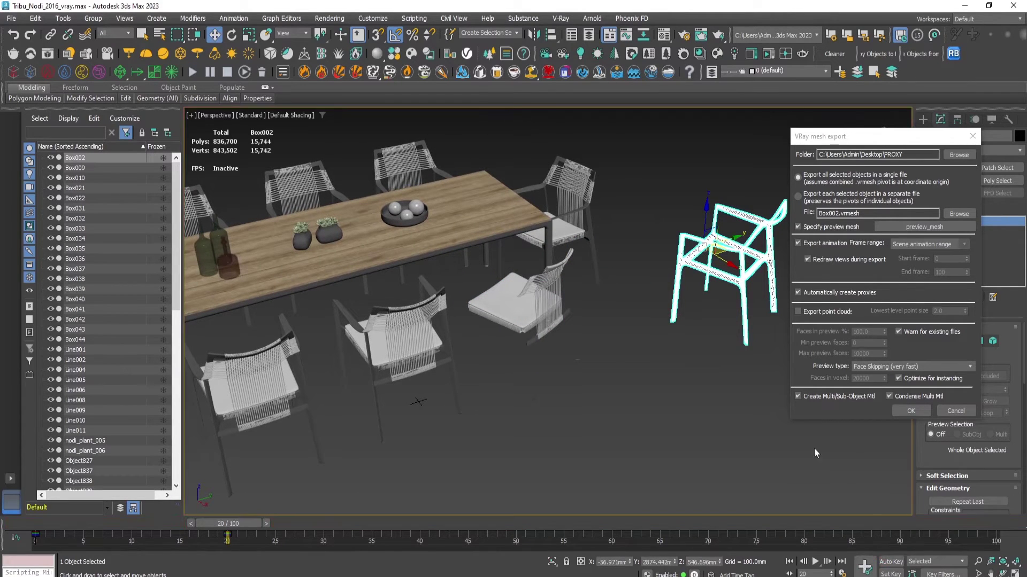
Return the animation to frame 0 and set the mesh export to write each selected object to a separate file.
{"action": "left_click_drag", "start_coordinate": [216, 526], "coordinate": [16, 534]}
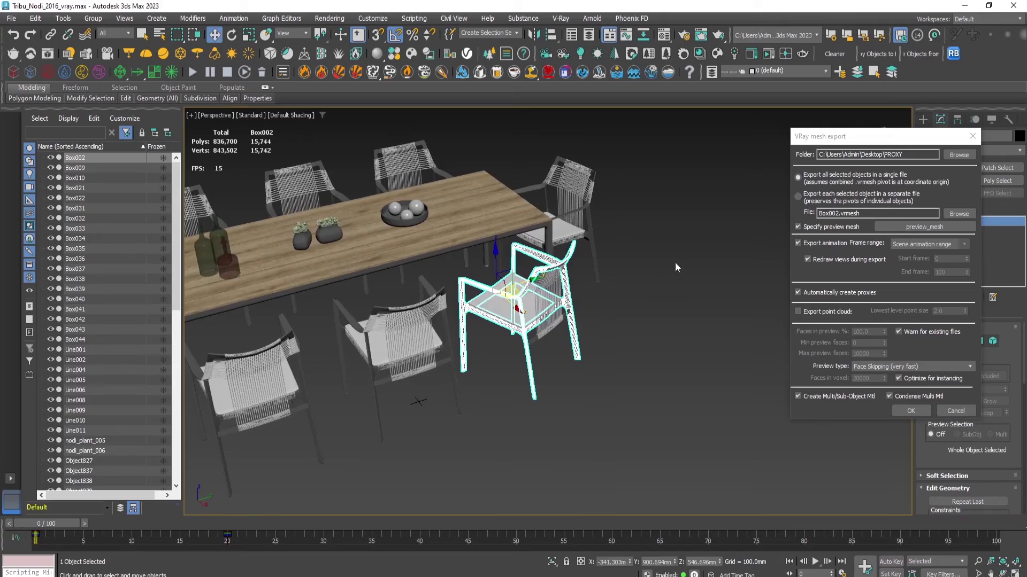
{"action": "middle_click_drag", "start_coordinate": [611, 326], "coordinate": [678, 358]}
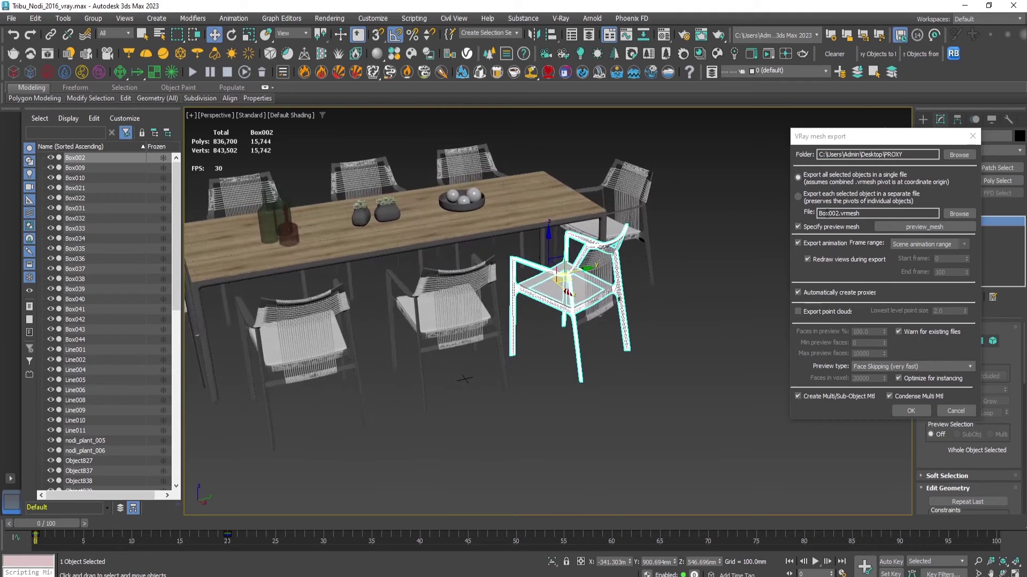
{"action": "left_click", "coordinate": [823, 198]}
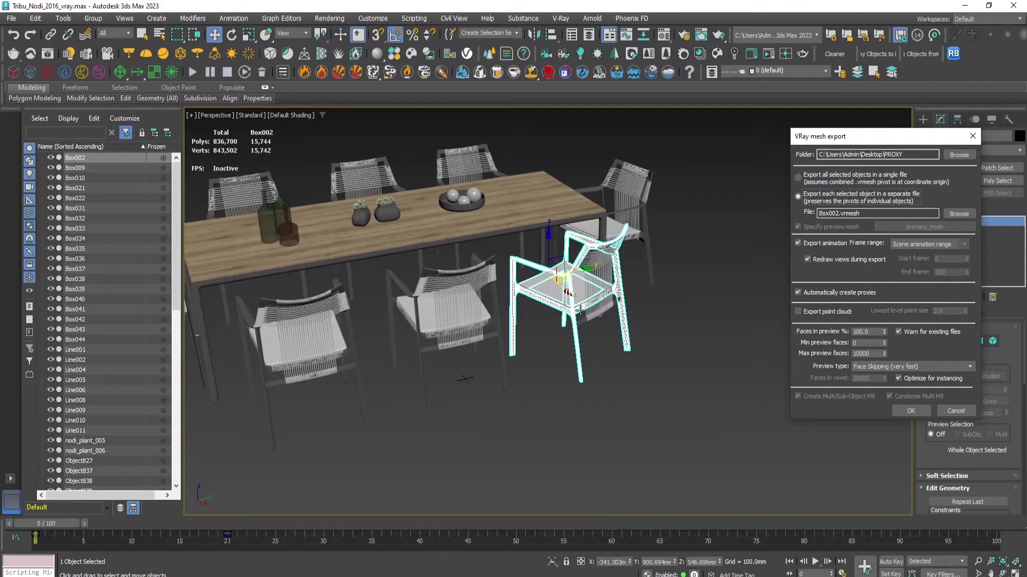
{"action": "scroll", "coordinate": [656, 304], "scroll_direction": "up", "scroll_amount": 3}
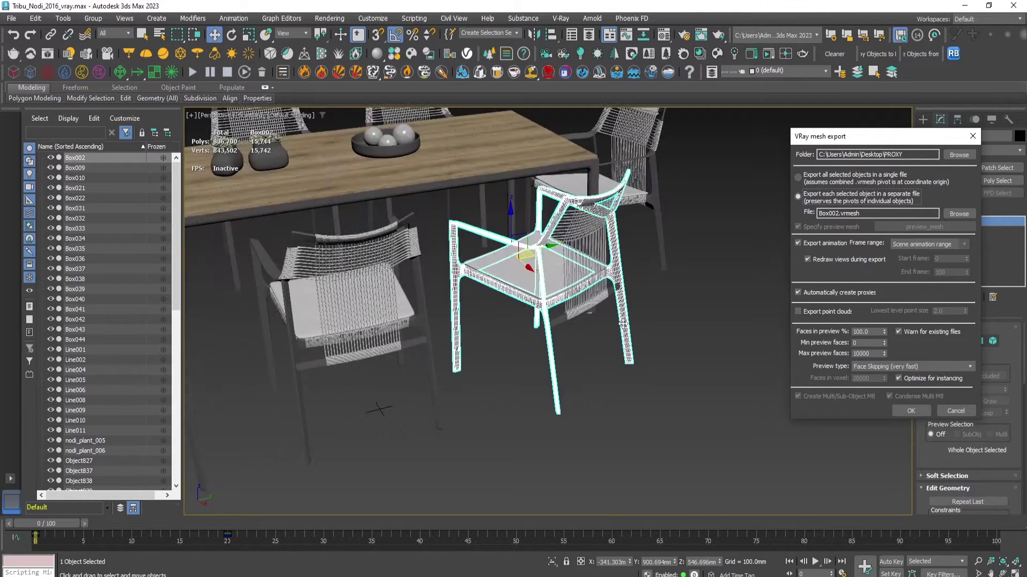
{"action": "middle_click_drag", "start_coordinate": [615, 321], "coordinate": [558, 346]}
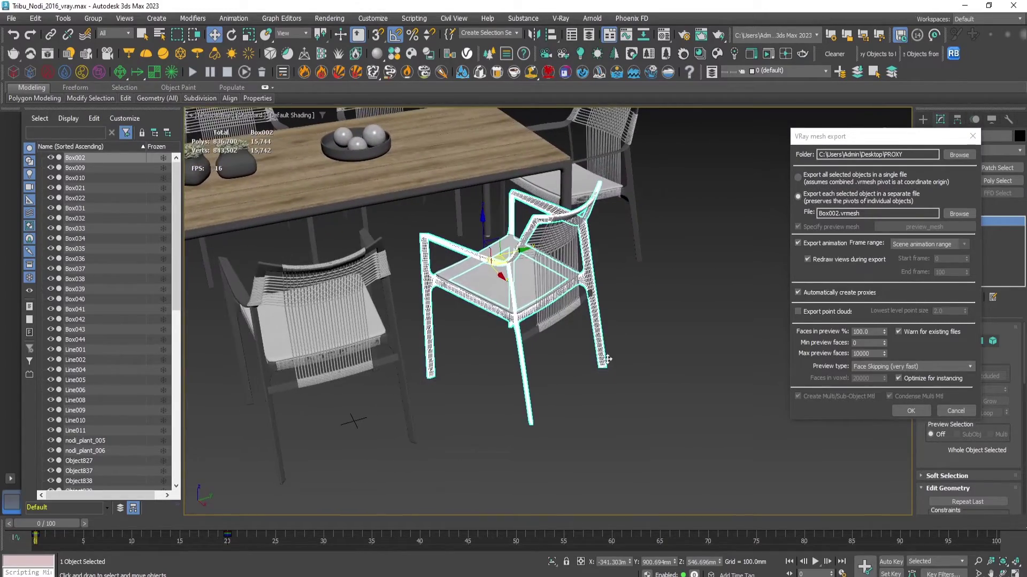
{"action": "middle_click_drag", "start_coordinate": [626, 370], "coordinate": [612, 364]}
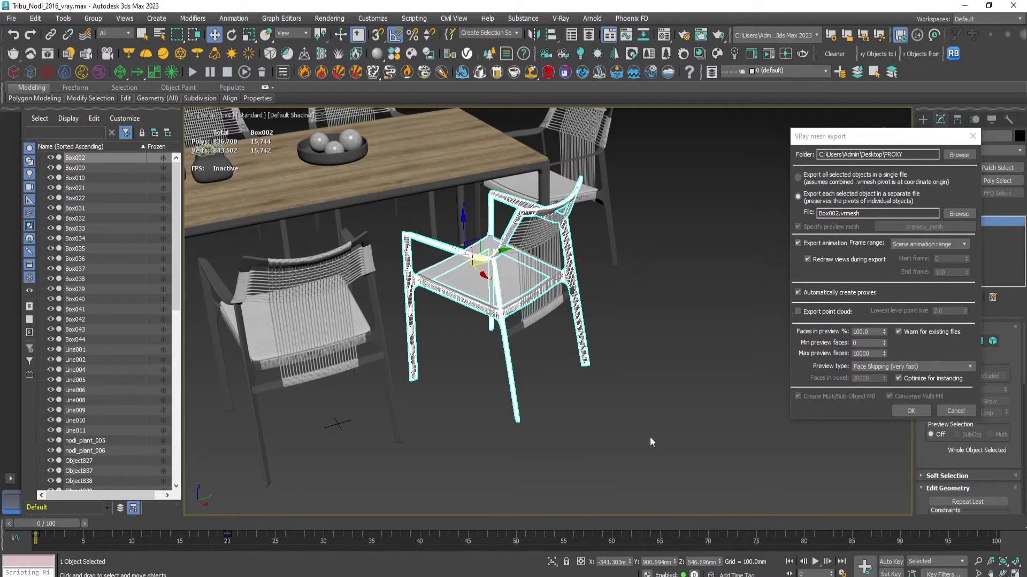
Switch the animation export from the scene animation range to a custom Frame range.
{"action": "mouse_move", "coordinate": [60, 528]}
{"action": "left_mouse_down"}
{"action": "mouse_move", "coordinate": [259, 523]}
{"action": "mouse_move", "coordinate": [44, 528]}
{"action": "left_mouse_up"}
{"action": "left_click", "coordinate": [910, 244]}
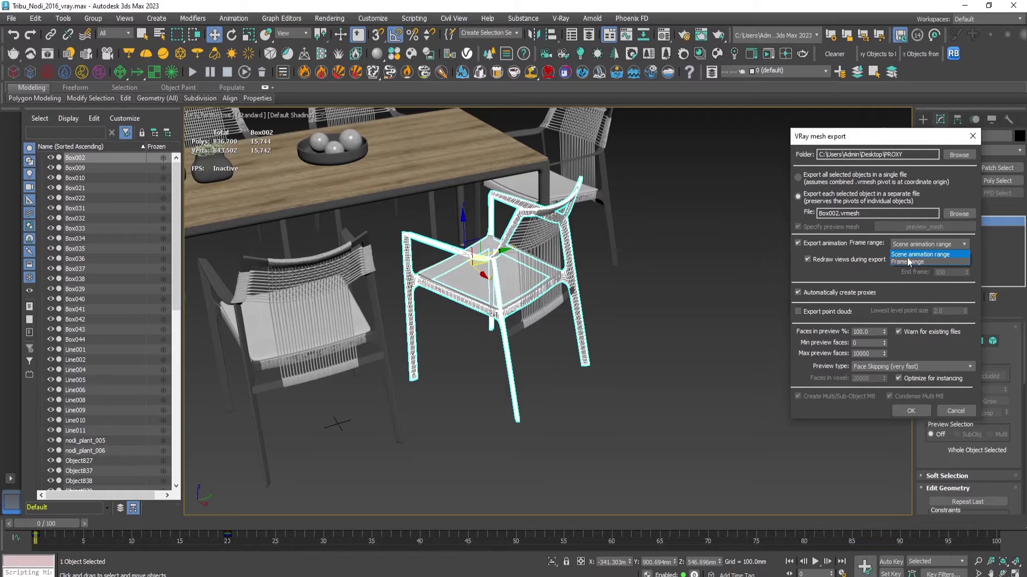
{"action": "left_click", "coordinate": [917, 262]}
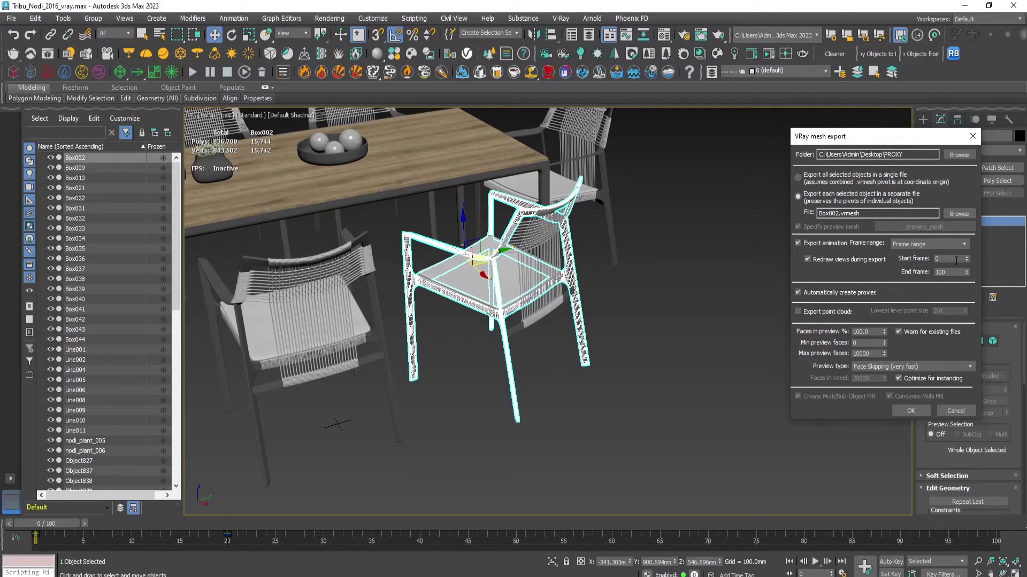
Set the animation export range to frames 0 to 20 and export the chair frame Box002 as an automatically created proxy.
{"action": "double_click", "coordinate": [945, 259]}
{"action": "double_click", "coordinate": [948, 273]}
{"action": "left_click", "coordinate": [947, 258]}
{"action": "middle_click_drag", "start_coordinate": [562, 369], "coordinate": [587, 362], "text": "alt"}
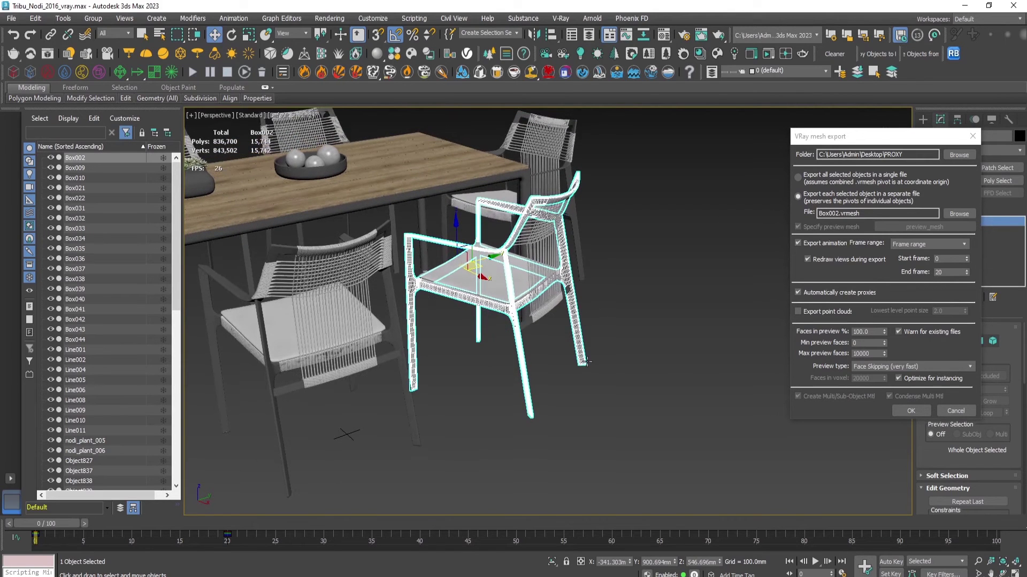
{"action": "left_click", "coordinate": [907, 415]}
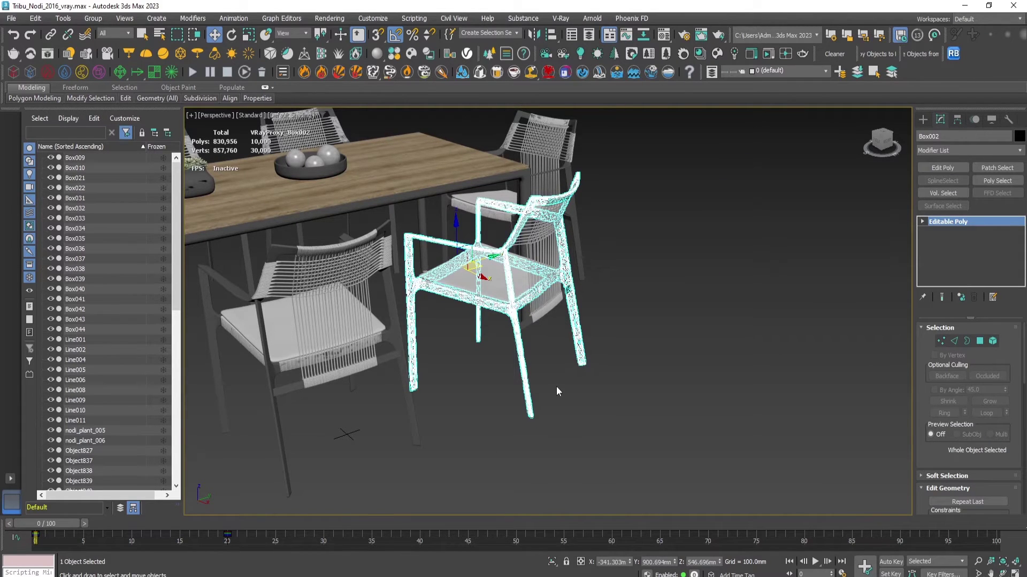
Select the chair frame proxy and examine it from several angles, checking its animation on the timeline.
{"action": "middle_click_drag", "start_coordinate": [554, 300], "coordinate": [539, 307], "text": "alt"}
{"action": "left_click", "coordinate": [585, 415]}
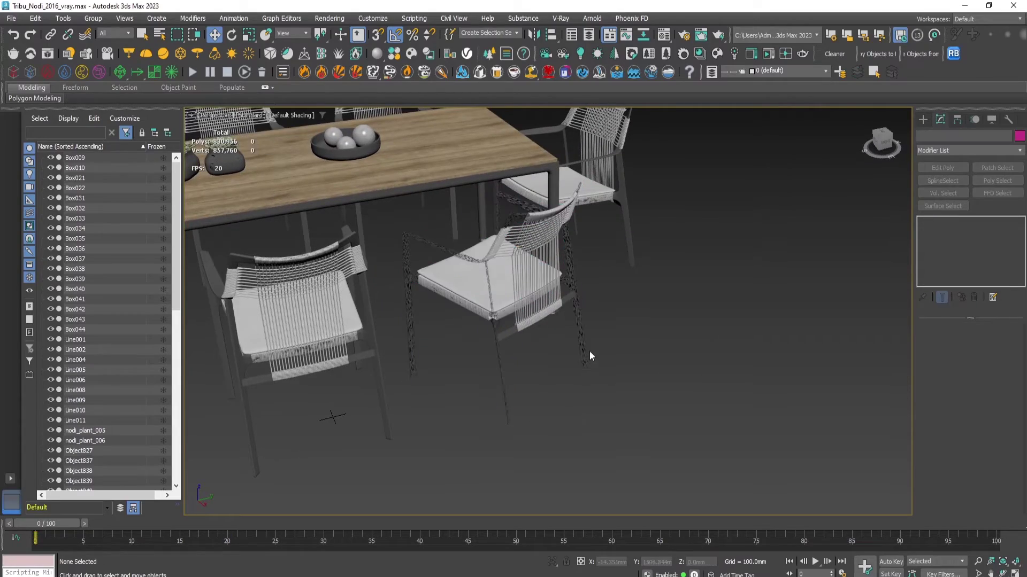
{"action": "left_click", "coordinate": [579, 347]}
{"action": "key", "text": "s"}
{"action": "middle_click_drag", "start_coordinate": [590, 350], "coordinate": [545, 365]}
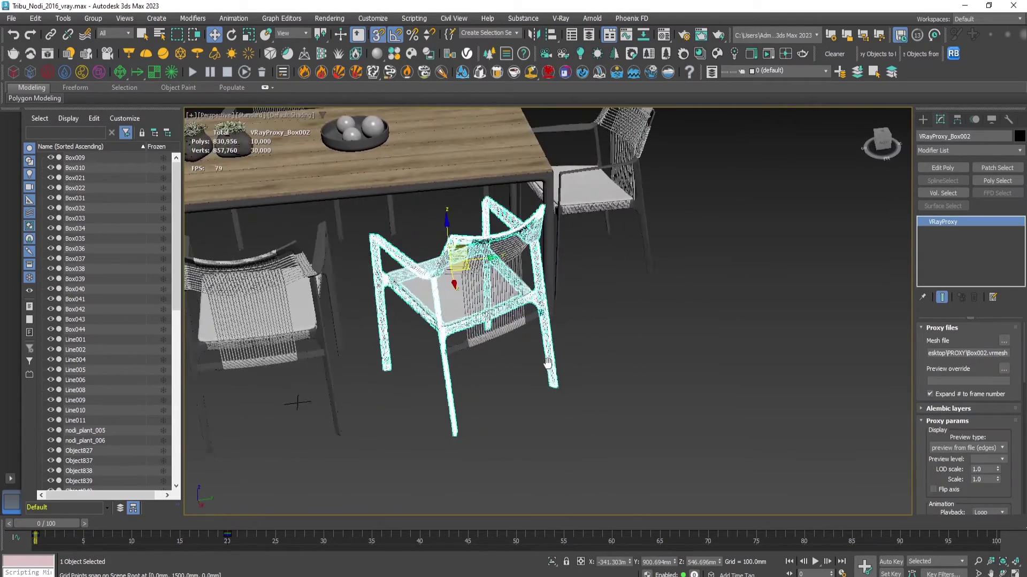
{"action": "key", "text": "s"}
{"action": "mouse_move", "coordinate": [610, 420]}
{"action": "middle_mouse_down", "text": "alt"}
{"action": "mouse_move", "coordinate": [524, 436]}
{"action": "mouse_move", "coordinate": [599, 422]}
{"action": "middle_mouse_up", "text": "alt"}
{"action": "middle_click_drag", "start_coordinate": [502, 415], "coordinate": [584, 387], "text": "alt"}
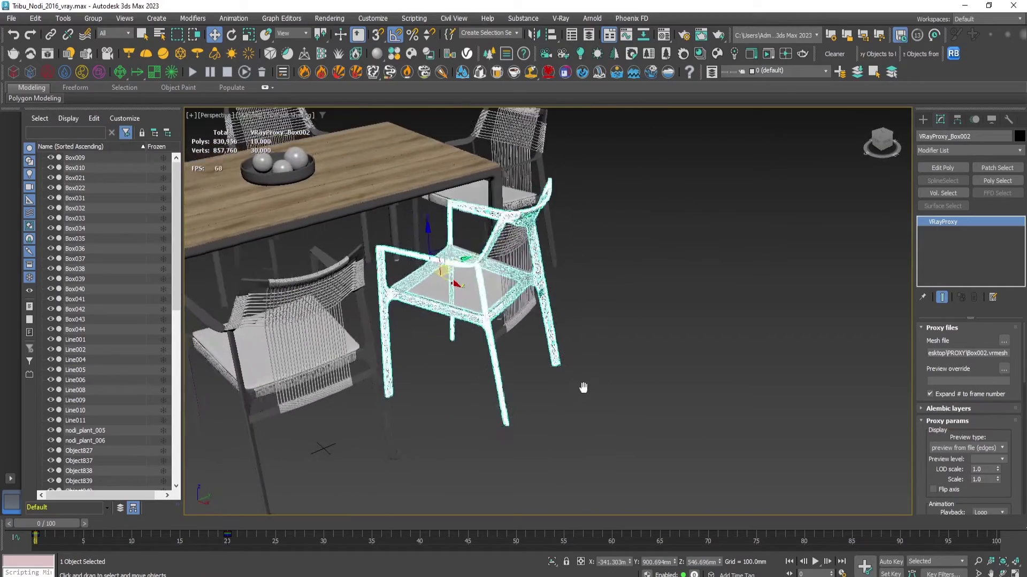
{"action": "mouse_move", "coordinate": [65, 524]}
{"action": "left_mouse_down"}
{"action": "mouse_move", "coordinate": [210, 512]}
{"action": "mouse_move", "coordinate": [59, 512]}
{"action": "mouse_move", "coordinate": [251, 519]}
{"action": "mouse_move", "coordinate": [54, 517]}
{"action": "left_mouse_up"}
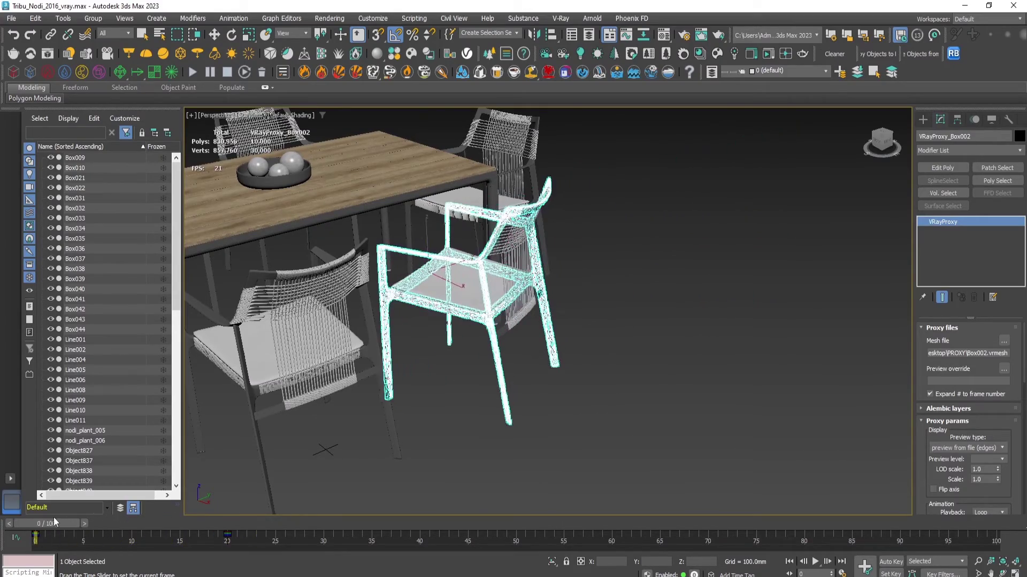
{"action": "scroll", "coordinate": [511, 369], "scroll_direction": "up", "scroll_amount": 3}
{"action": "middle_click_drag", "start_coordinate": [511, 373], "coordinate": [362, 365], "text": "alt"}
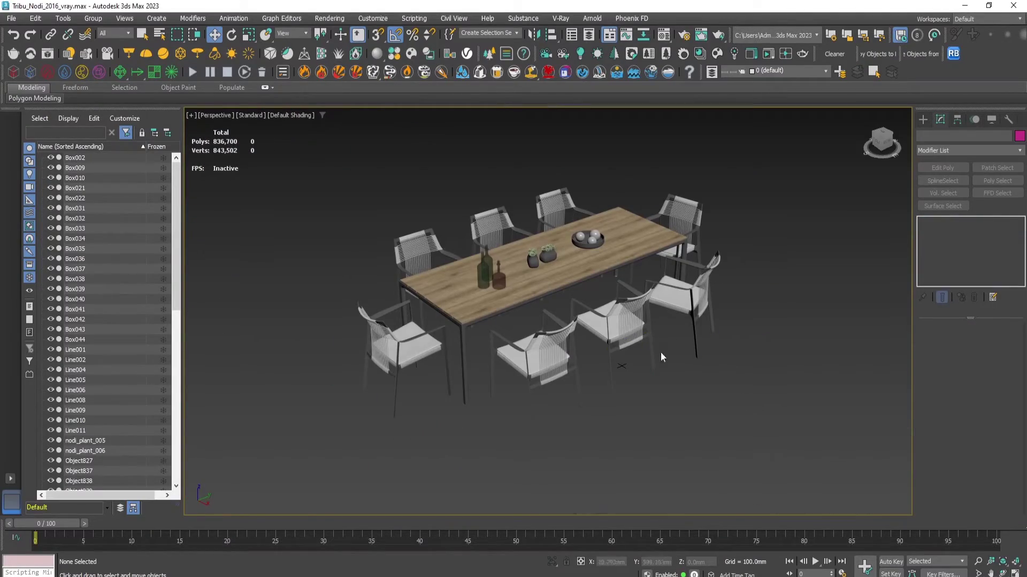
Attach all other scene objects to the chair frame Box002, using Match Material IDs to Material with Condense Material and IDs.
{"action": "middle_click_drag", "start_coordinate": [663, 365], "coordinate": [672, 368]}
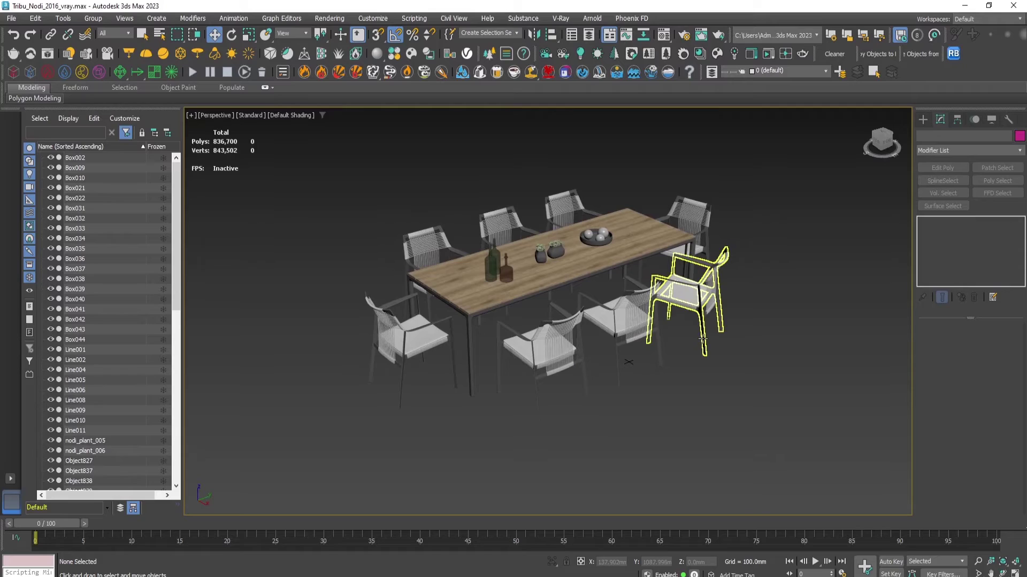
{"action": "left_click", "coordinate": [703, 339]}
{"action": "scroll", "coordinate": [704, 342], "scroll_direction": "up", "scroll_amount": 3}
{"action": "middle_click_drag", "start_coordinate": [704, 343], "coordinate": [726, 372], "text": "alt"}
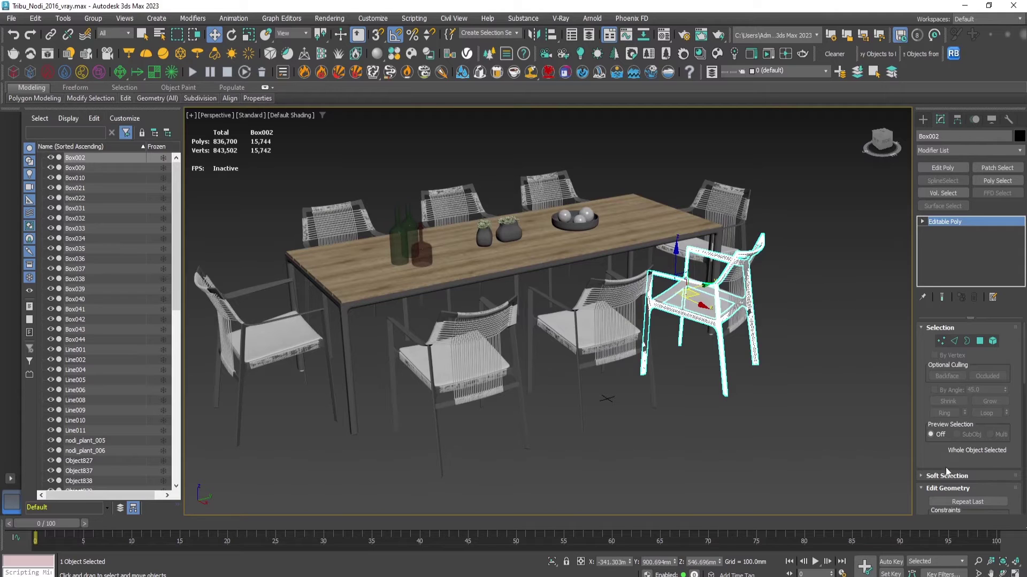
{"action": "scroll", "coordinate": [924, 450], "scroll_direction": "down", "scroll_amount": 3}
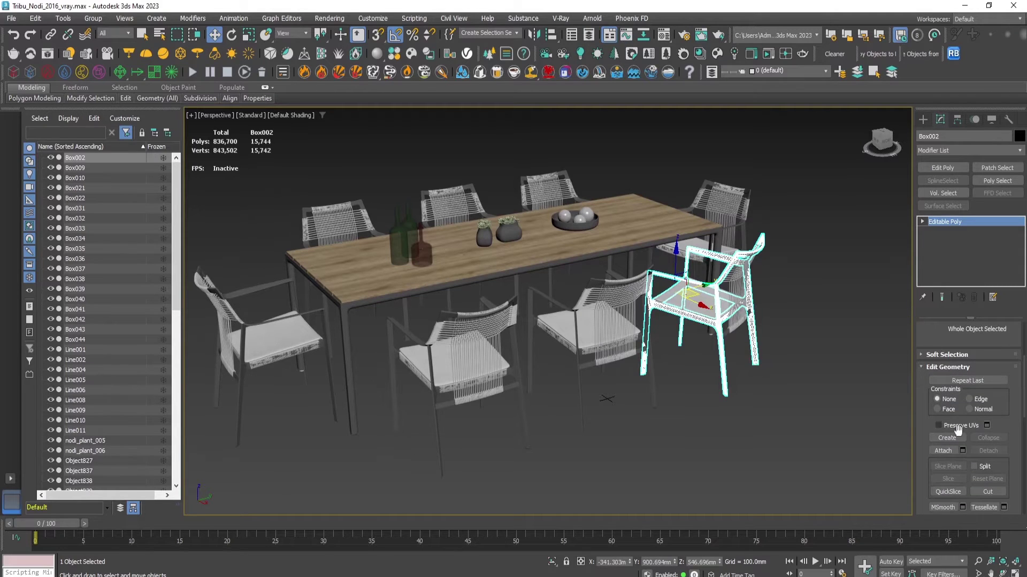
{"action": "left_click", "coordinate": [961, 452]}
{"action": "key", "text": "ctrl+a"}
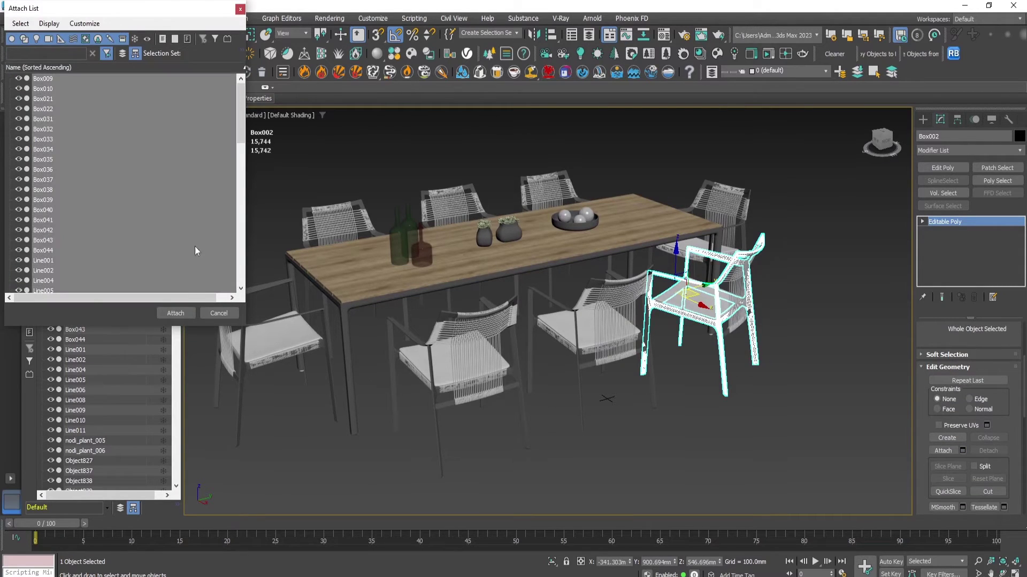
{"action": "left_click", "coordinate": [174, 315]}
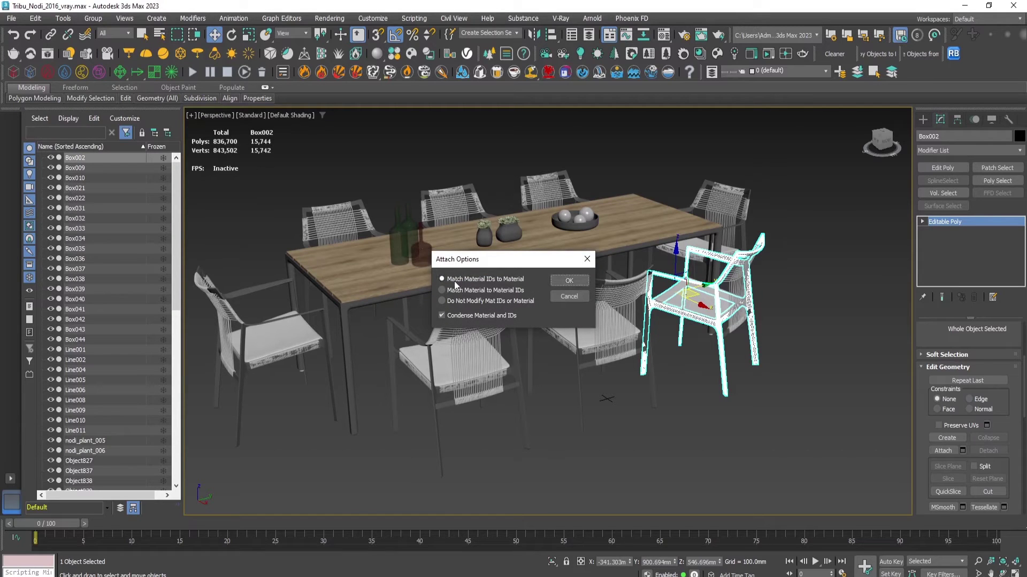
{"action": "left_click", "coordinate": [560, 278]}
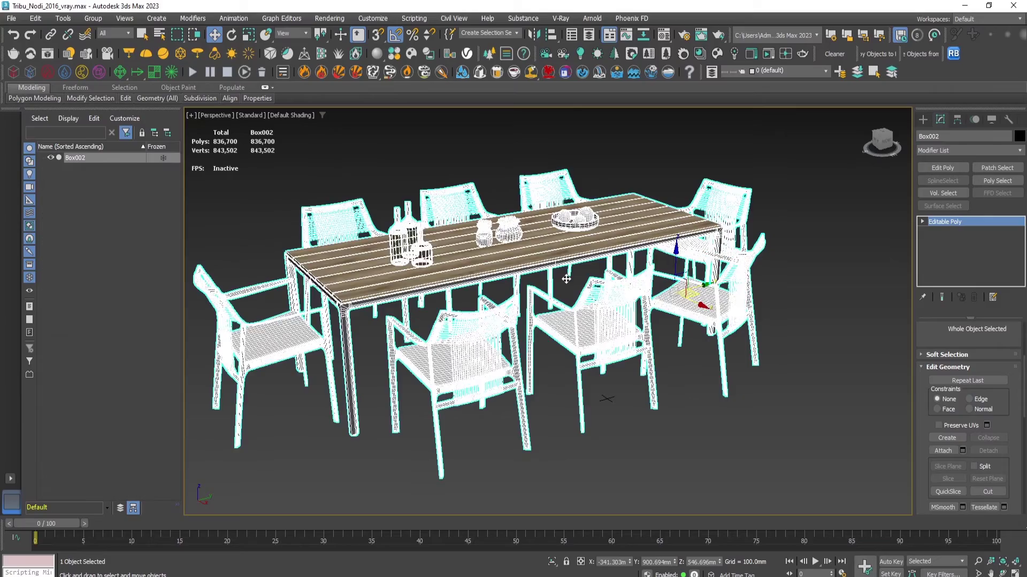
Reset the Y and X coordinates of the combined furniture mesh's pivot to 0 mm with Affect Pivot Only.
{"action": "middle_click_drag", "start_coordinate": [546, 281], "coordinate": [587, 291]}
{"action": "scroll", "coordinate": [616, 351], "scroll_direction": "down", "scroll_amount": 3}
{"action": "middle_click_drag", "start_coordinate": [616, 352], "coordinate": [572, 348], "text": "alt"}
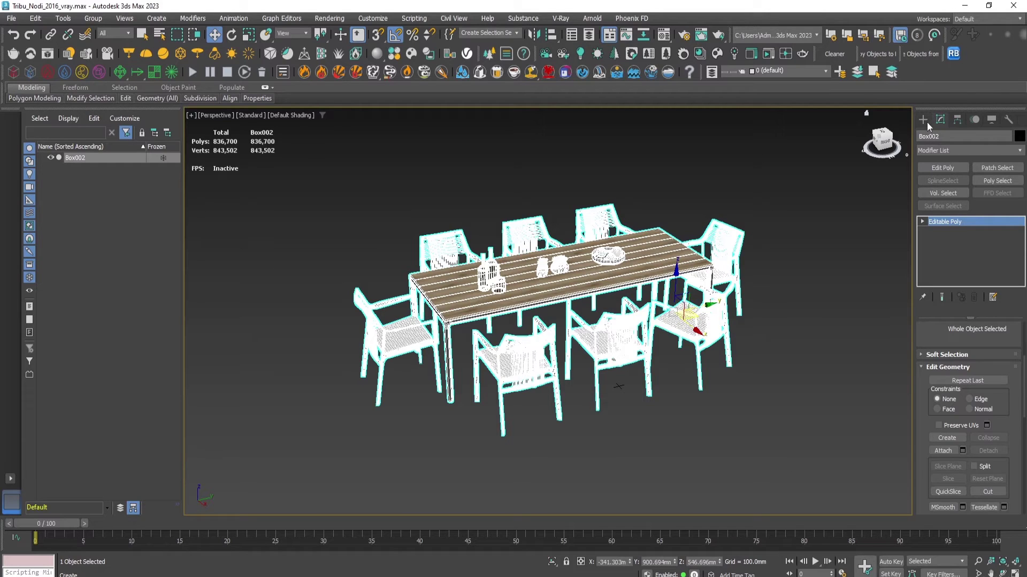
{"action": "left_click", "coordinate": [957, 122]}
{"action": "left_click", "coordinate": [964, 198]}
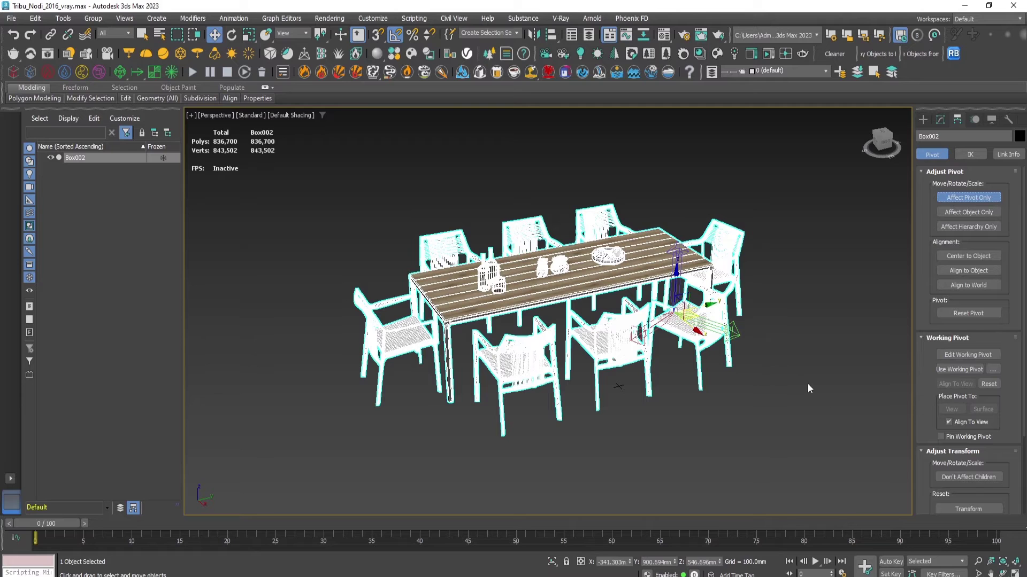
{"action": "right_click", "coordinate": [676, 562]}
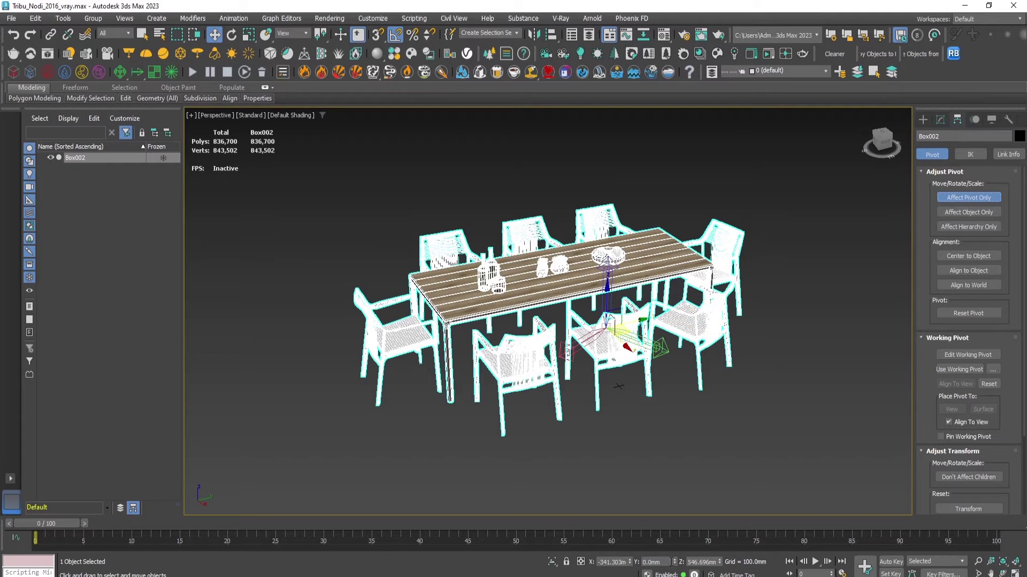
{"action": "right_click", "coordinate": [630, 563]}
{"action": "mouse_move", "coordinate": [587, 279]}
{"action": "middle_mouse_down", "text": "alt"}
{"action": "mouse_move", "coordinate": [619, 290]}
{"action": "mouse_move", "coordinate": [607, 283]}
{"action": "middle_mouse_up", "text": "alt"}
Center the pivot to the combined furniture mesh and set its Z coordinate to 0 mm.
{"action": "left_click", "coordinate": [966, 256]}
{"action": "middle_click_drag", "start_coordinate": [592, 322], "coordinate": [574, 369], "text": "alt"}
{"action": "right_click", "coordinate": [719, 564]}
{"action": "left_click", "coordinate": [956, 199]}
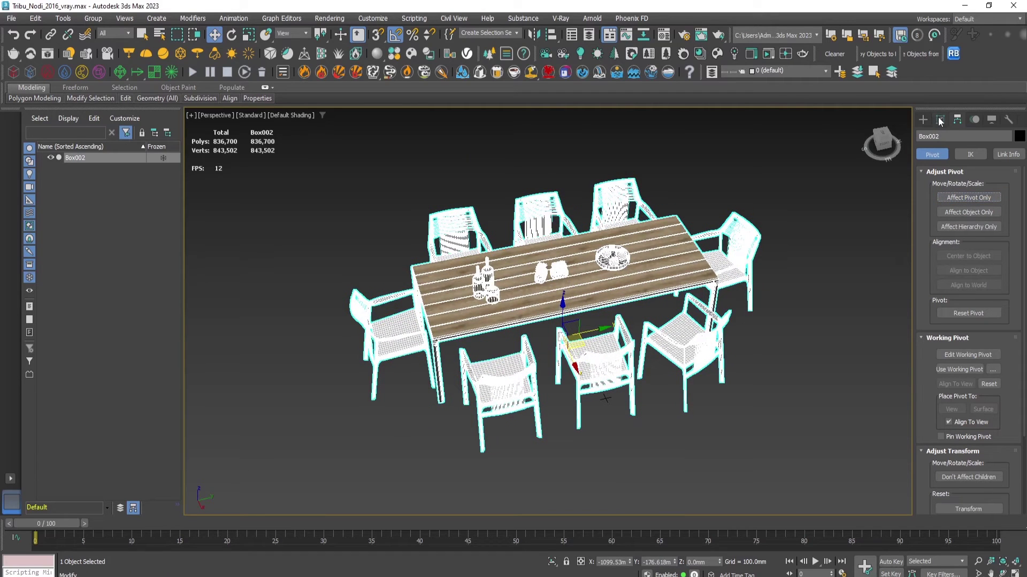
Apply Reset XForm to the combined furniture mesh and collapse its modifier stack to Editable Poly.
{"action": "left_click", "coordinate": [1005, 122]}
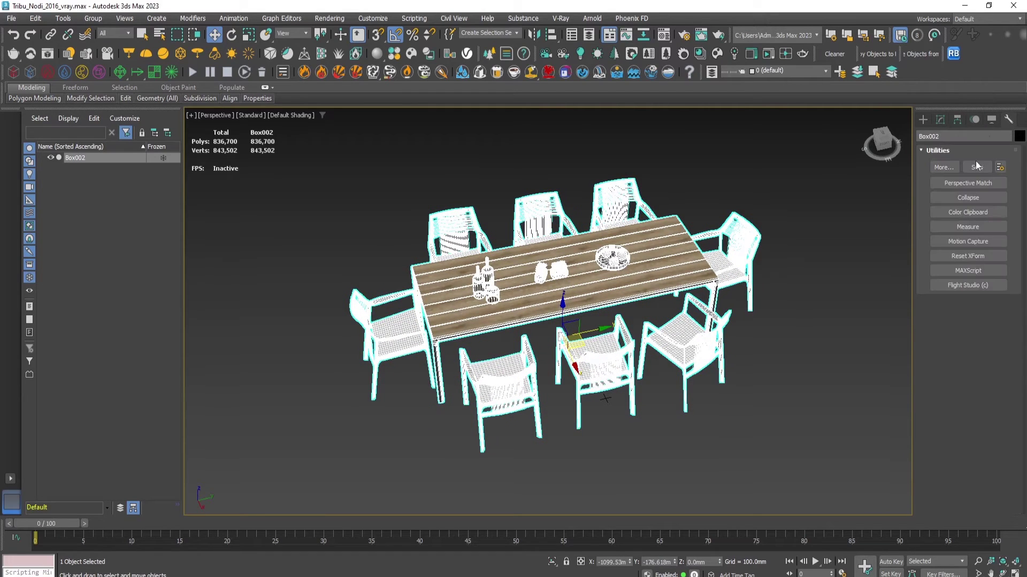
{"action": "left_click", "coordinate": [962, 257]}
{"action": "left_click", "coordinate": [959, 323]}
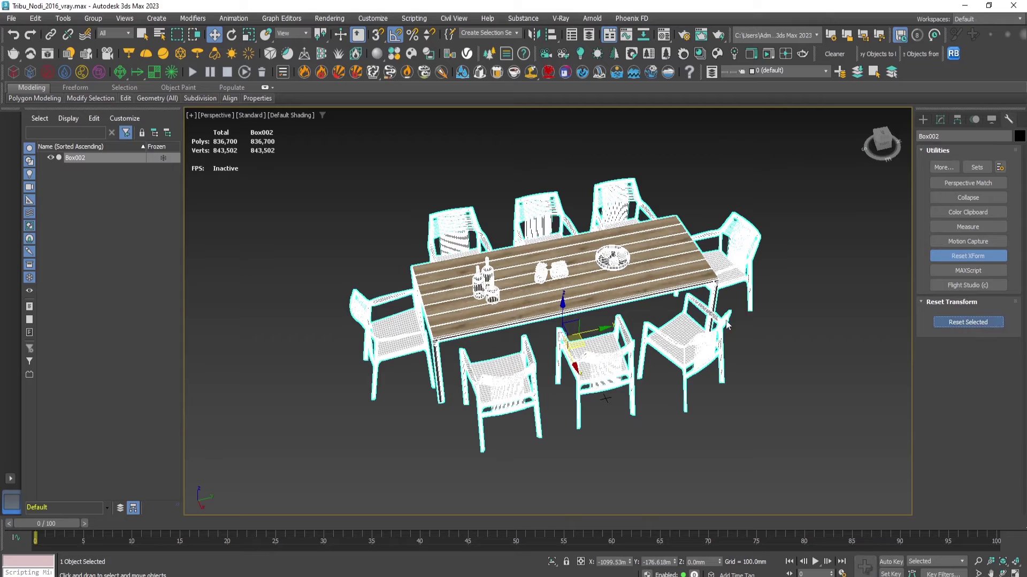
{"action": "left_click", "coordinate": [960, 259]}
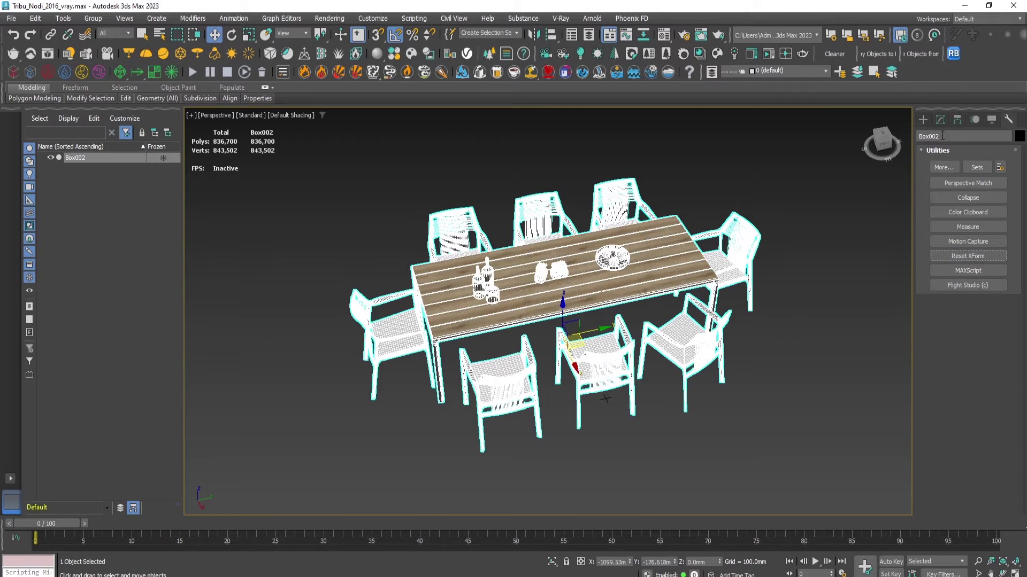
{"action": "left_click", "coordinate": [940, 120]}
{"action": "right_click", "coordinate": [958, 225]}
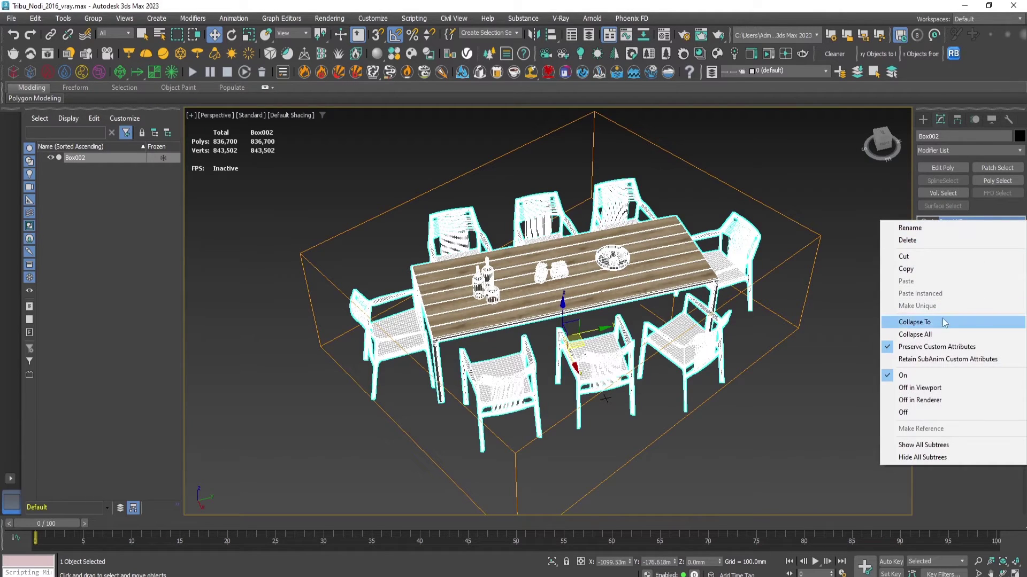
{"action": "left_click", "coordinate": [915, 322]}
{"action": "left_click", "coordinate": [568, 345]}
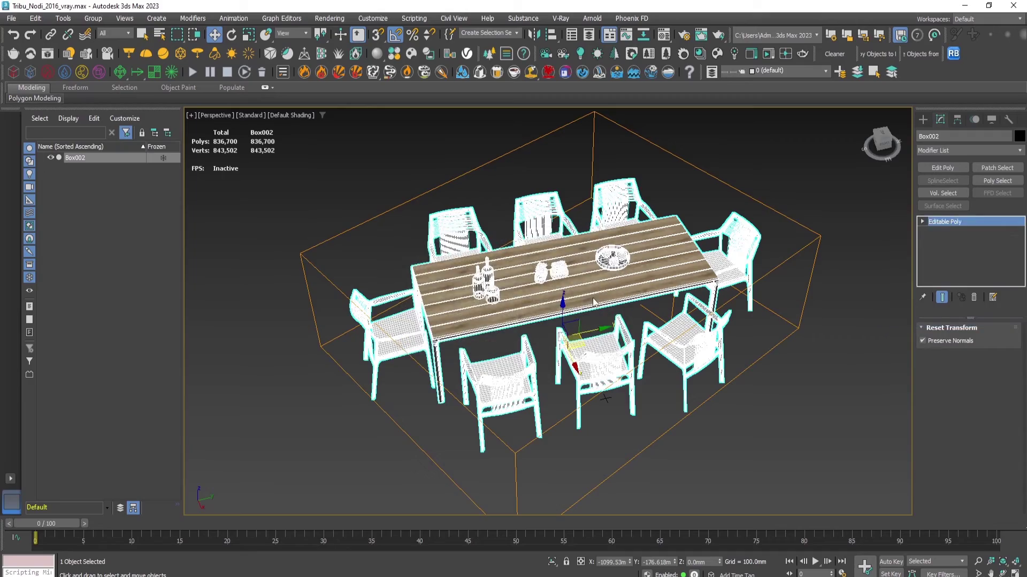
Examine the combined table and chair mesh from several angles and distances.
{"action": "middle_click_drag", "start_coordinate": [563, 303], "coordinate": [528, 286], "text": "alt"}
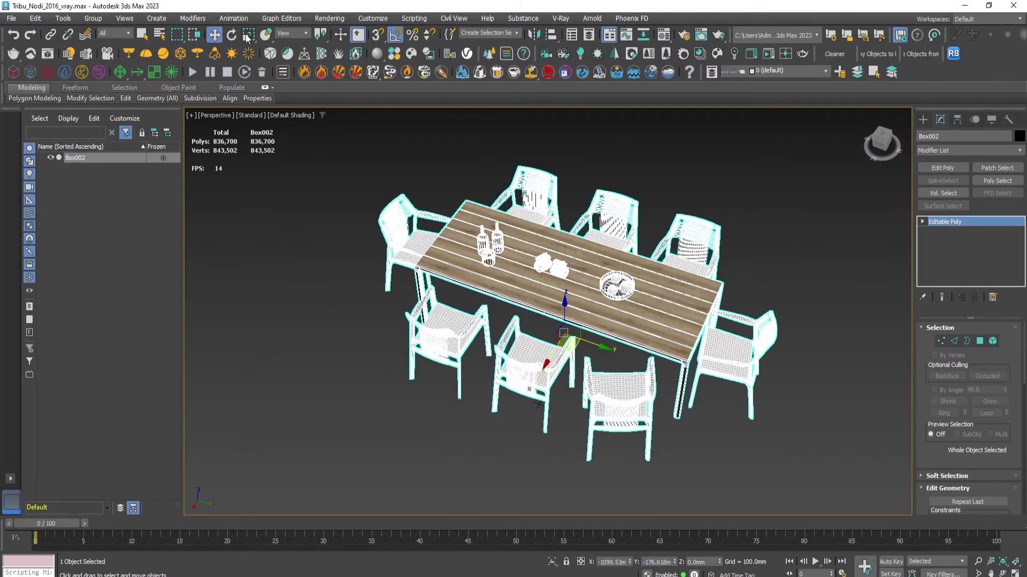
{"action": "middle_click_drag", "start_coordinate": [614, 308], "coordinate": [623, 341], "text": "alt"}
{"action": "scroll", "coordinate": [602, 346], "scroll_direction": "up", "scroll_amount": 4}
{"action": "scroll", "coordinate": [624, 342], "scroll_direction": "down", "scroll_amount": 10}
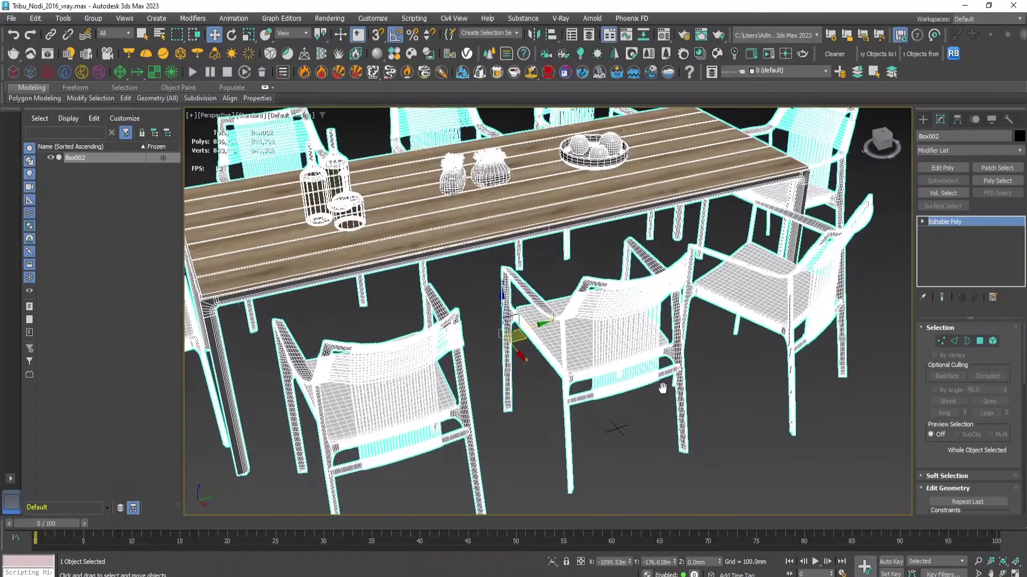
{"action": "scroll", "coordinate": [661, 393], "scroll_direction": "down", "scroll_amount": 5}
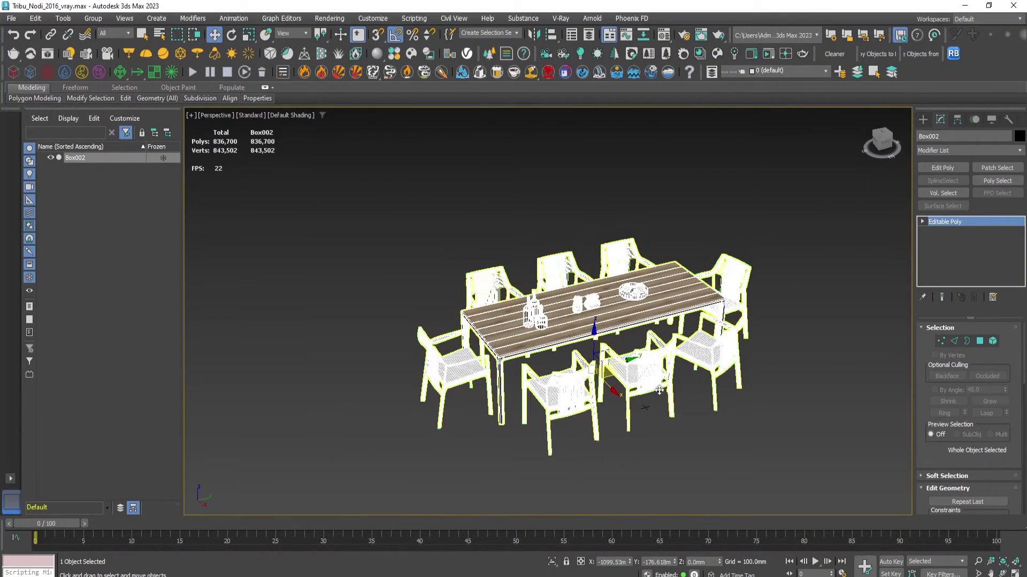
{"action": "scroll", "coordinate": [633, 364], "scroll_direction": "up", "scroll_amount": 4}
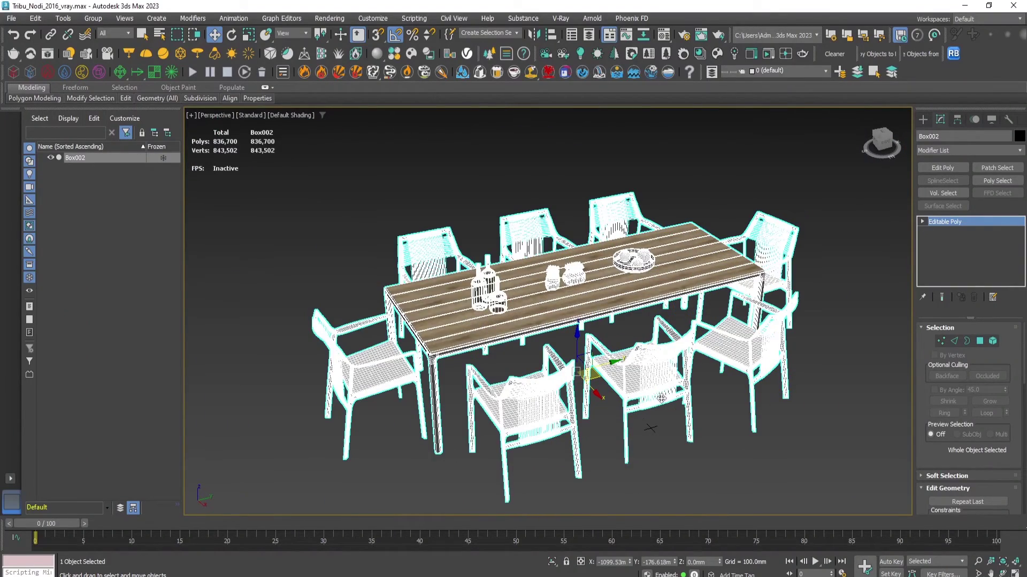
{"action": "mouse_move", "coordinate": [655, 390]}
{"action": "middle_mouse_down", "text": "alt"}
{"action": "mouse_move", "coordinate": [597, 356]}
{"action": "mouse_move", "coordinate": [644, 377]}
{"action": "middle_mouse_up", "text": "alt"}
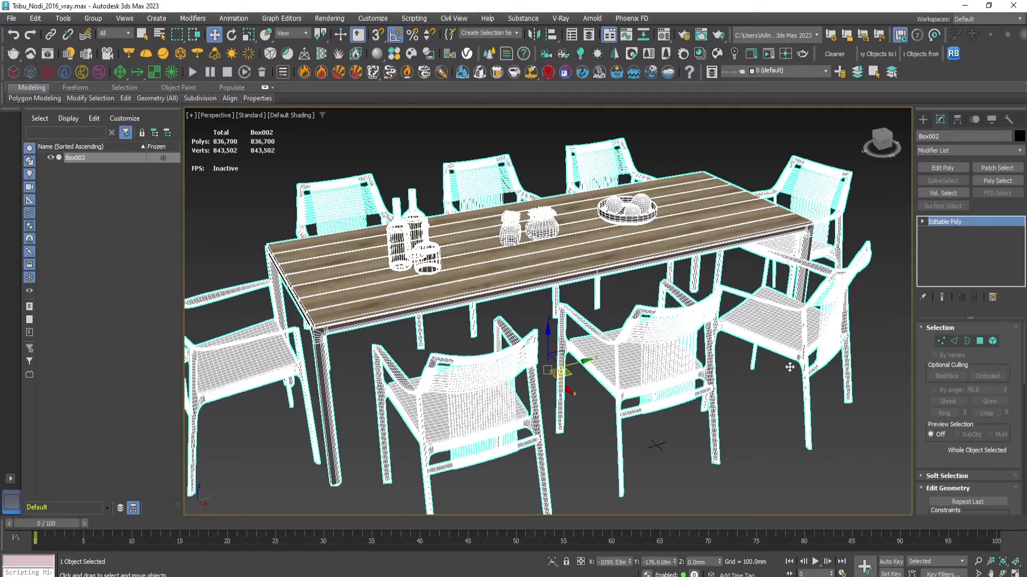
{"action": "middle_click_drag", "start_coordinate": [678, 440], "coordinate": [687, 402]}
{"action": "middle_click_drag", "start_coordinate": [612, 397], "coordinate": [718, 423], "text": "alt"}
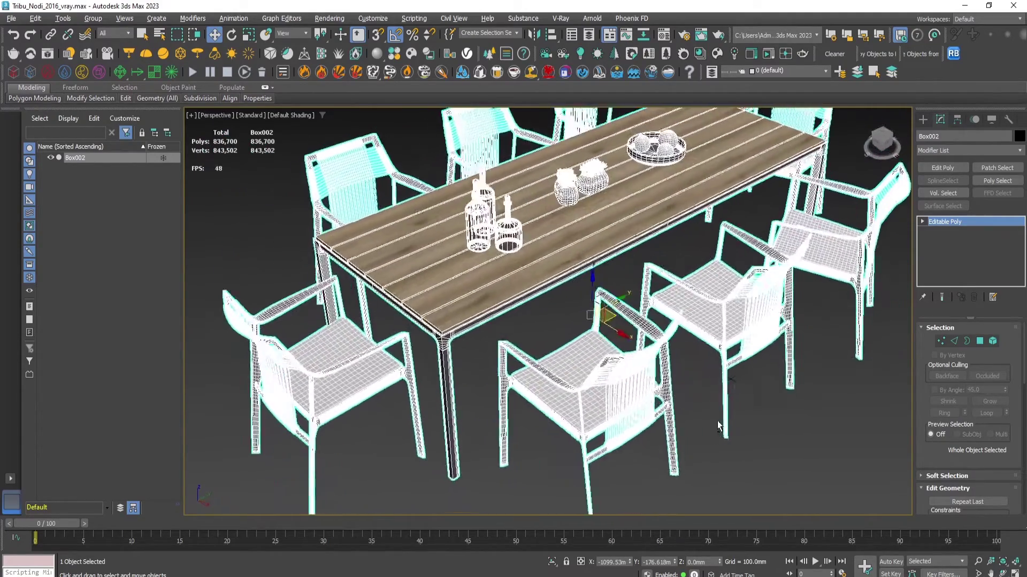
{"action": "scroll", "coordinate": [717, 421], "scroll_direction": "down", "scroll_amount": 2}
{"action": "middle_click_drag", "start_coordinate": [690, 374], "coordinate": [630, 352]}
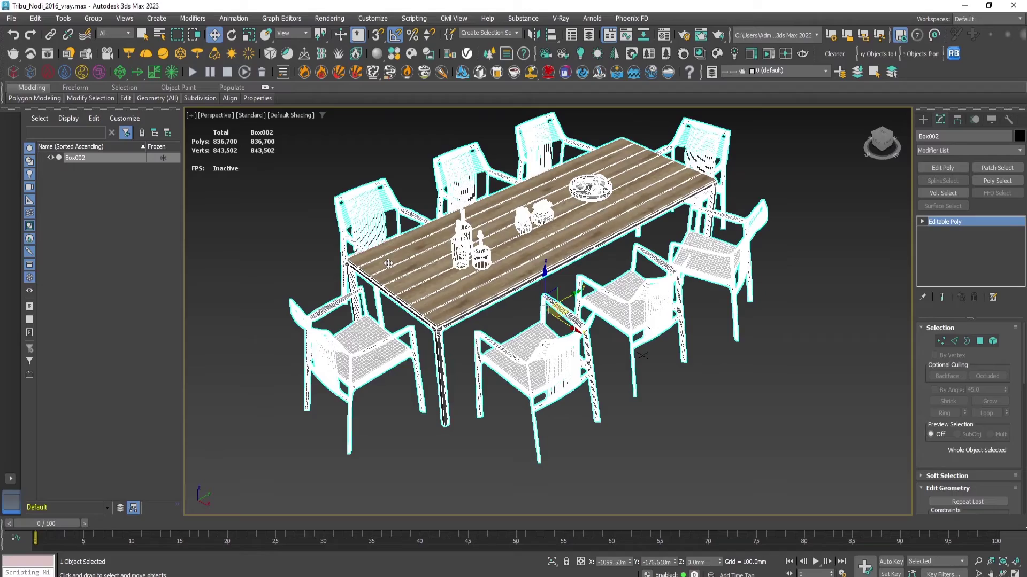
{"action": "middle_click_drag", "start_coordinate": [724, 362], "coordinate": [678, 380], "text": "alt"}
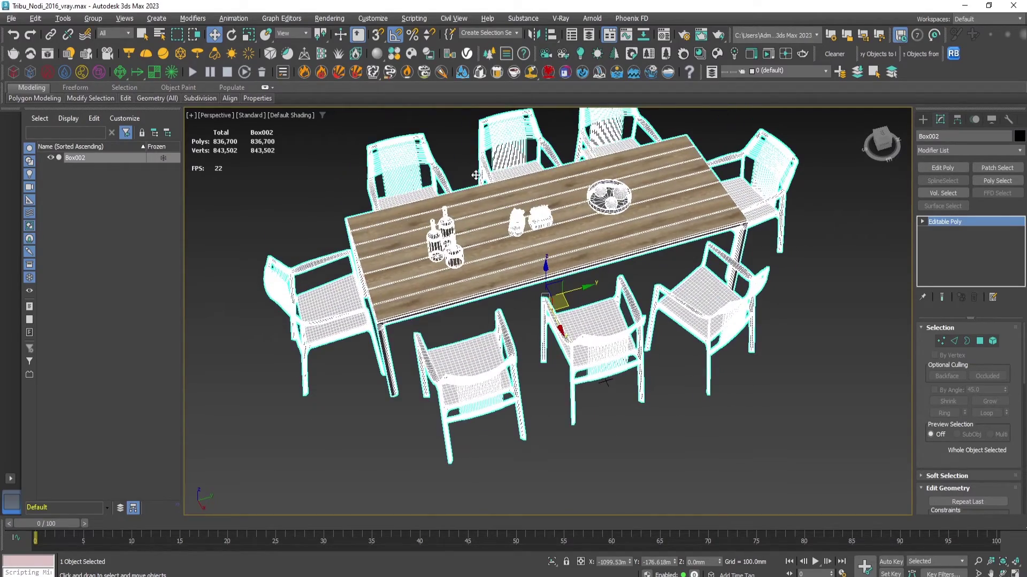
{"action": "middle_click_drag", "start_coordinate": [647, 348], "coordinate": [653, 353], "text": "alt"}
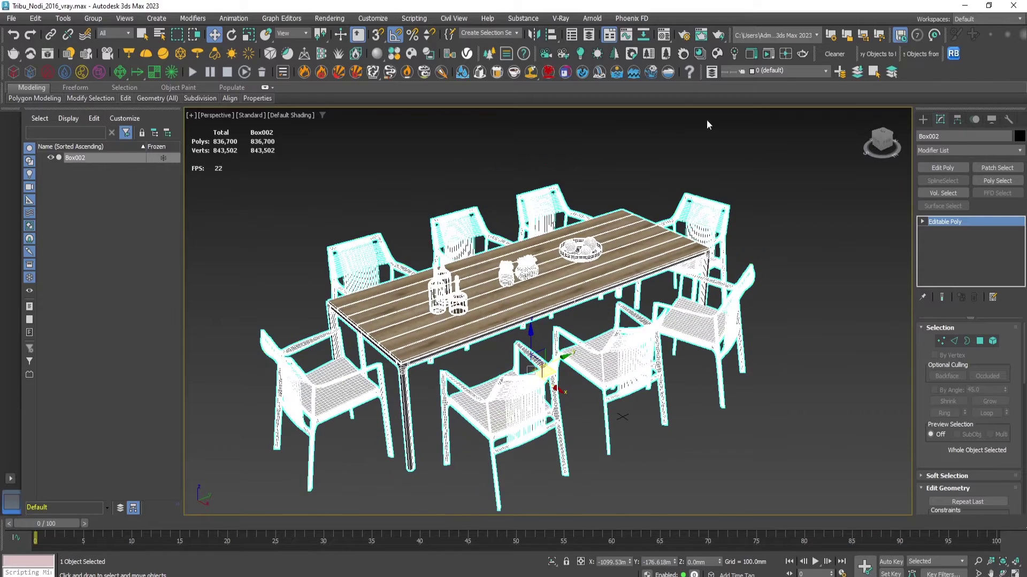
Open the V-Ray mesh export for the combined furniture mesh and choose to export each selected object in a separate file.
{"action": "left_click", "coordinate": [558, 18]}
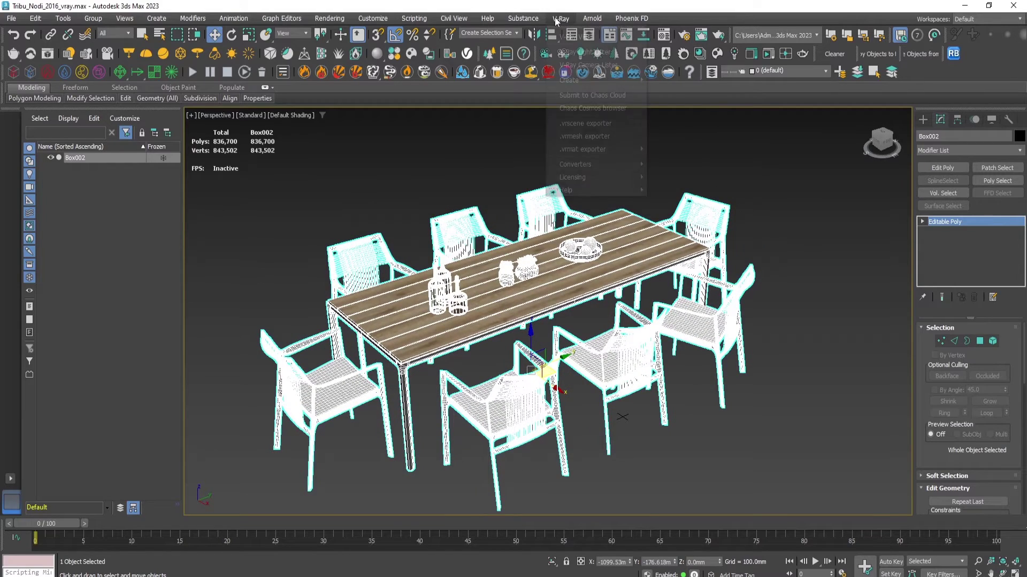
{"action": "left_click", "coordinate": [593, 136]}
{"action": "left_click_drag", "start_coordinate": [488, 153], "coordinate": [761, 139]}
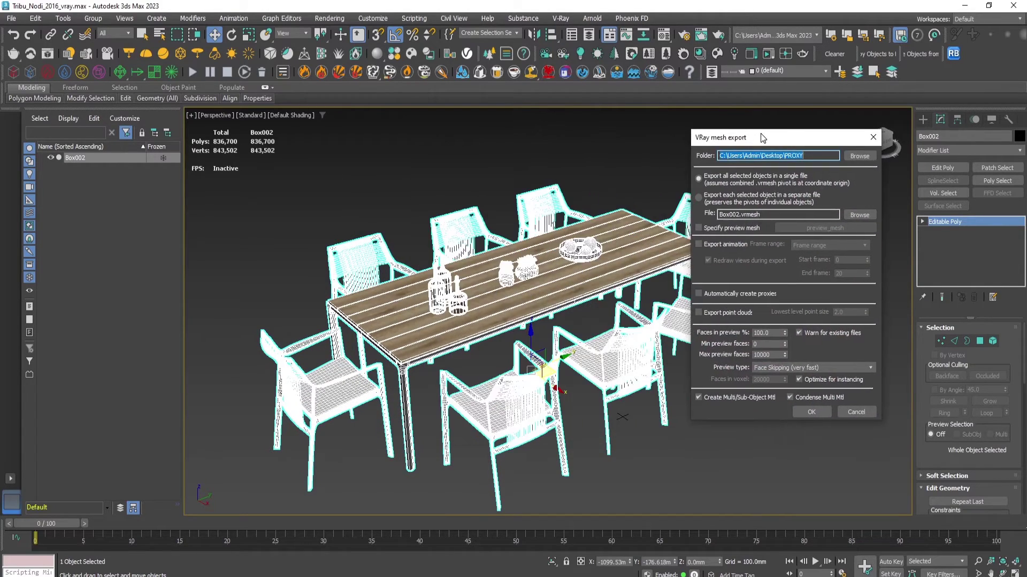
{"action": "left_click", "coordinate": [819, 155]}
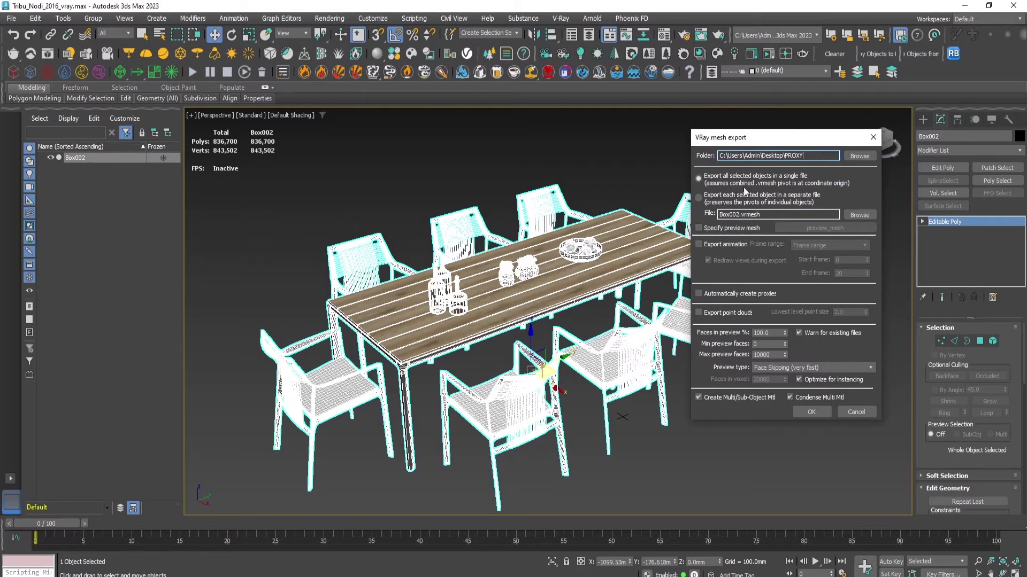
{"action": "left_click", "coordinate": [726, 199]}
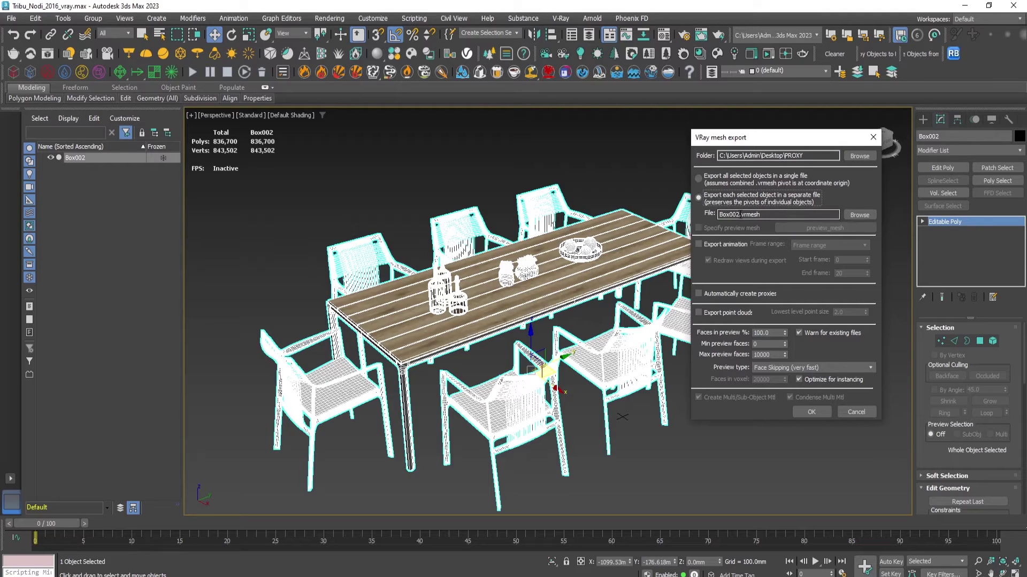
Name the export file Tribu_set.vrmesh and export the combined furniture mesh to the PROXY folder.
{"action": "left_click_drag", "start_coordinate": [739, 215], "coordinate": [710, 215]}
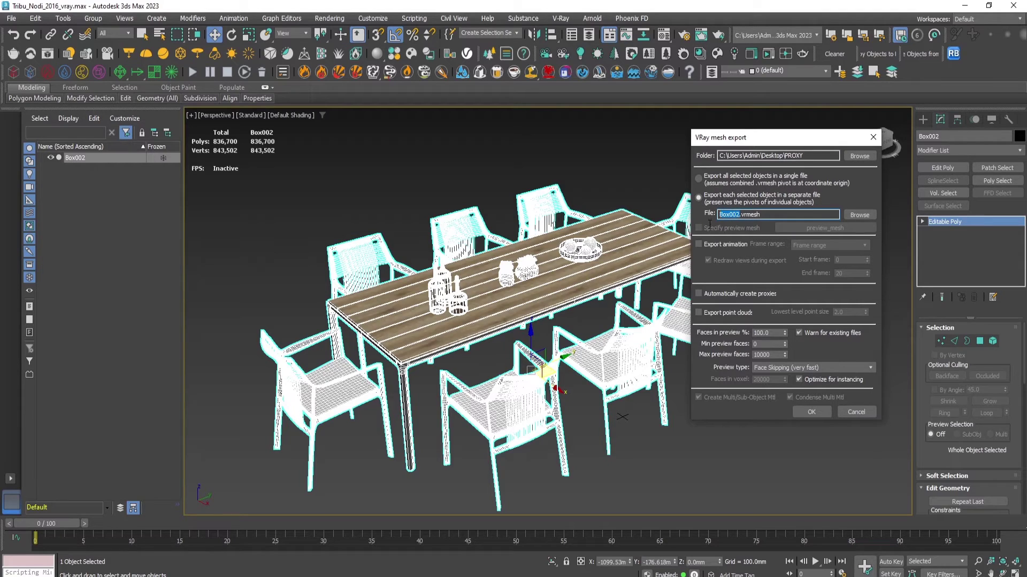
{"action": "type", "text": "T"}
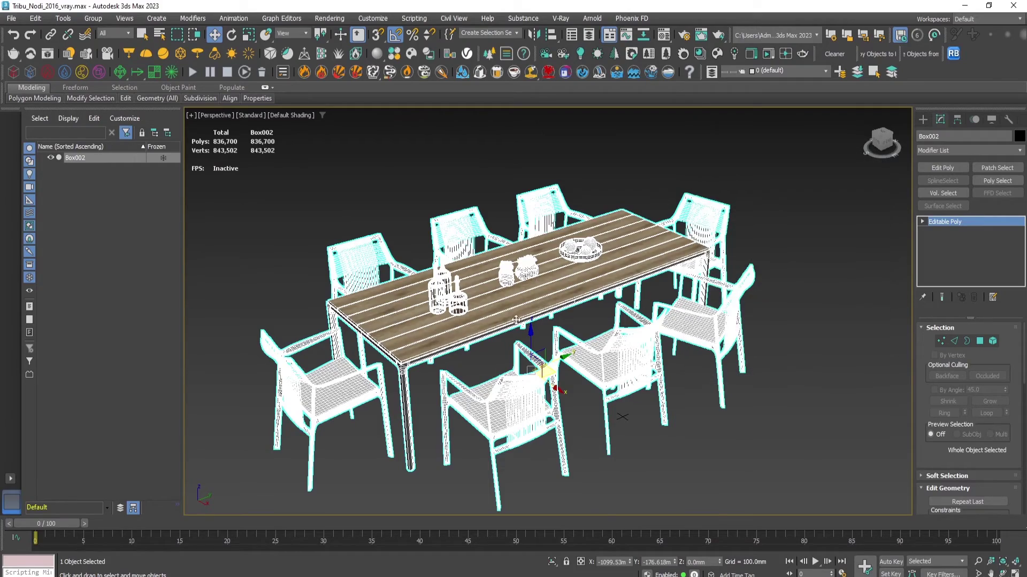
{"action": "middle_click_drag", "start_coordinate": [689, 304], "coordinate": [609, 324], "text": "alt"}
{"action": "scroll", "coordinate": [609, 324], "scroll_direction": "down", "scroll_amount": 3}
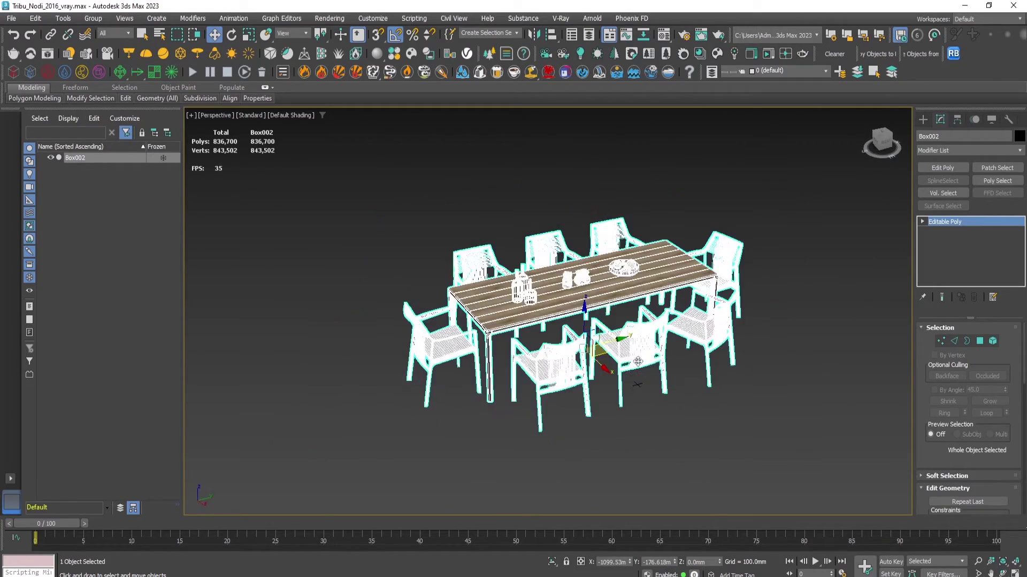
{"action": "middle_click_drag", "start_coordinate": [631, 375], "coordinate": [546, 348]}
{"action": "middle_click_drag", "start_coordinate": [546, 348], "coordinate": [607, 364], "text": "alt"}
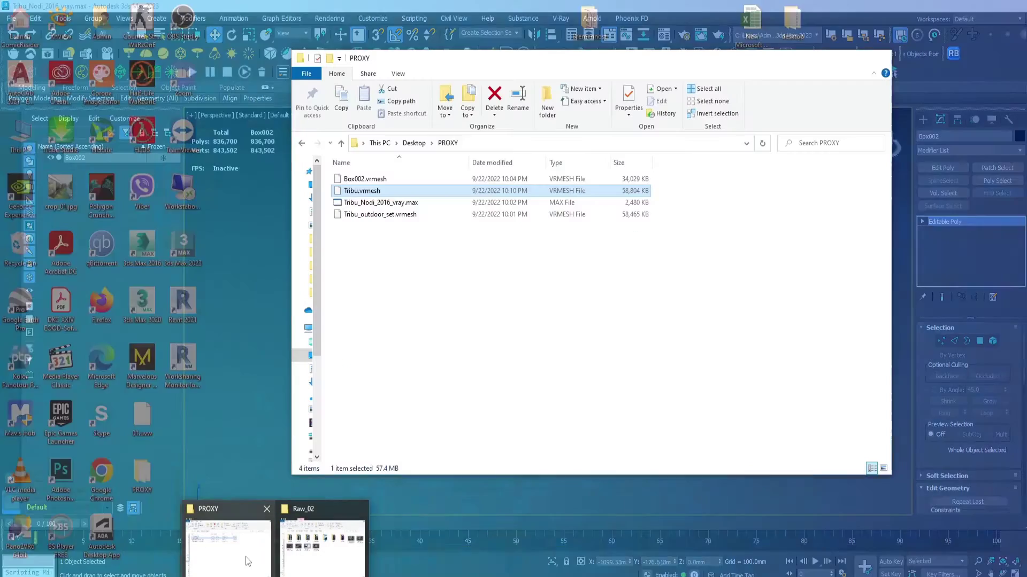
Switch to the PROXY folder in File Explorer and check the exported Tribu_set.vrmesh file.
{"action": "left_click", "coordinate": [246, 557]}
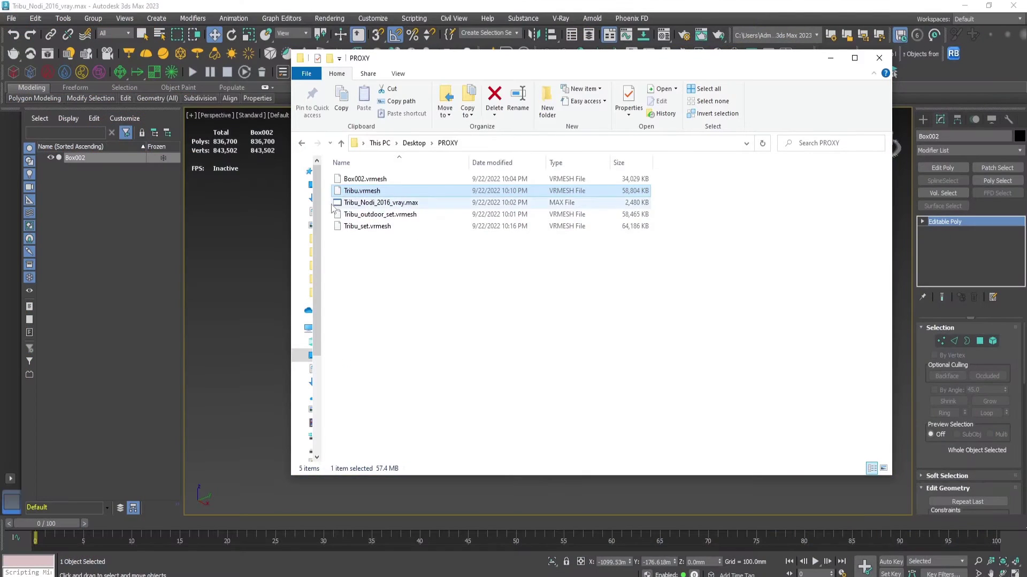
{"action": "left_click", "coordinate": [351, 226]}
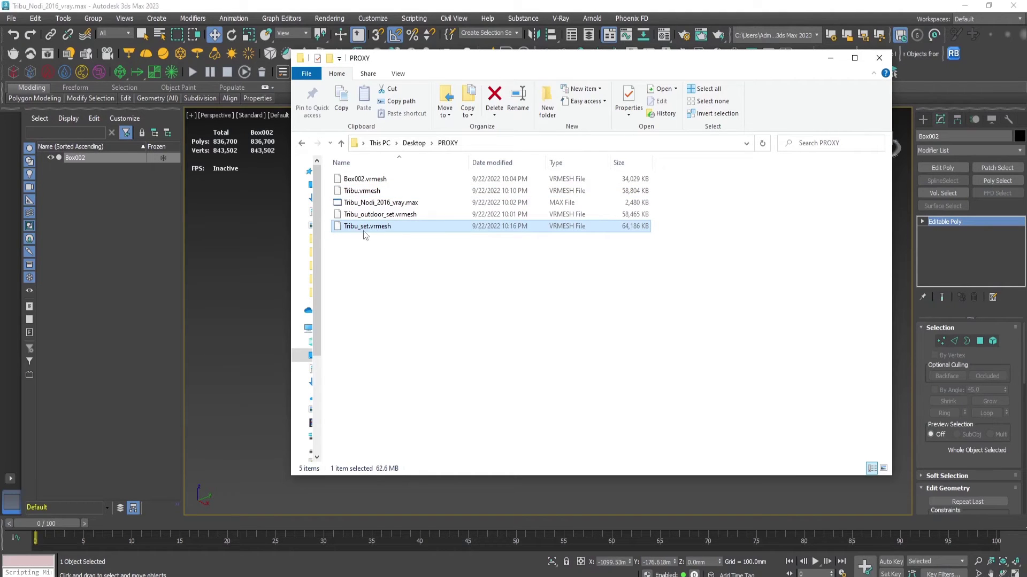
{"action": "left_click", "coordinate": [830, 59]}
Create a VRayProxy beside the original furniture set, loading Tribu_set.vrmesh as its mesh file.
{"action": "left_click", "coordinate": [923, 119]}
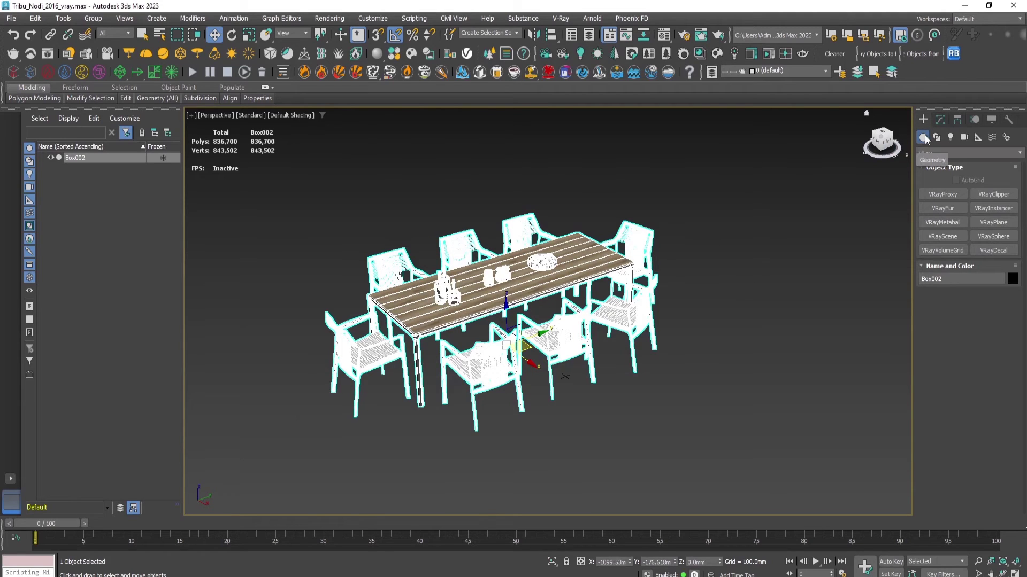
{"action": "left_click", "coordinate": [937, 153]}
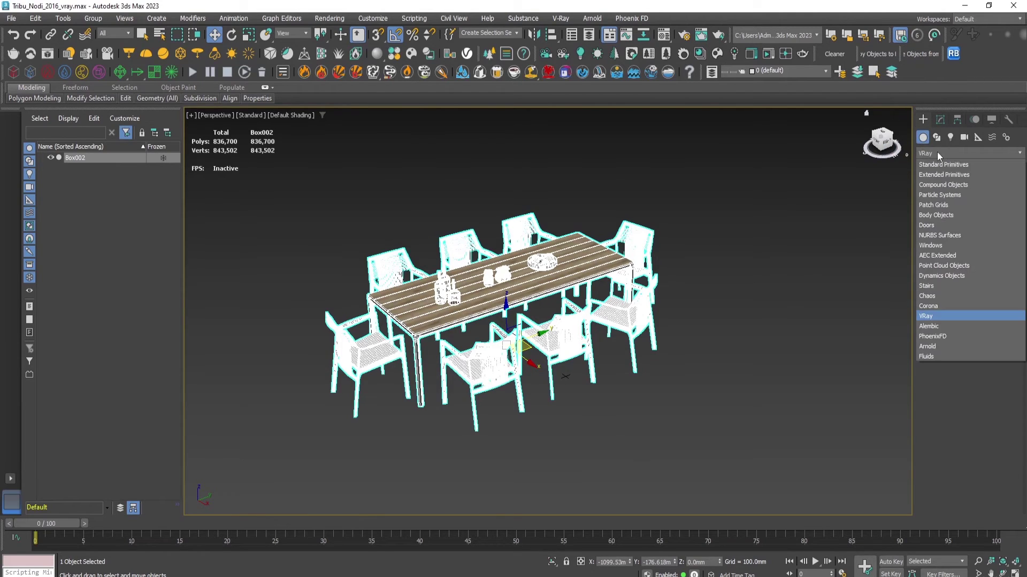
{"action": "left_click", "coordinate": [941, 320]}
{"action": "left_click", "coordinate": [949, 196]}
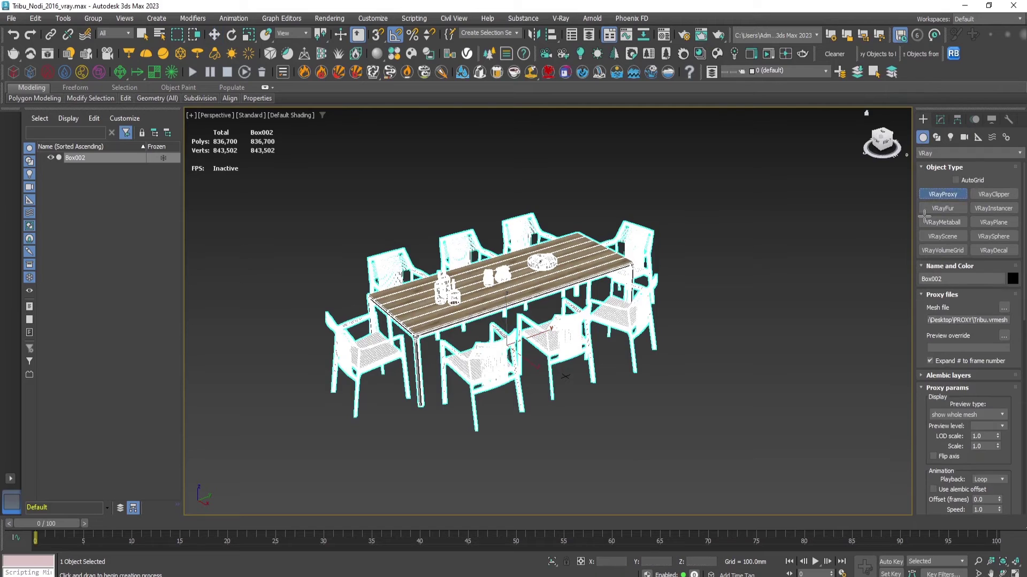
{"action": "left_click", "coordinate": [765, 289]}
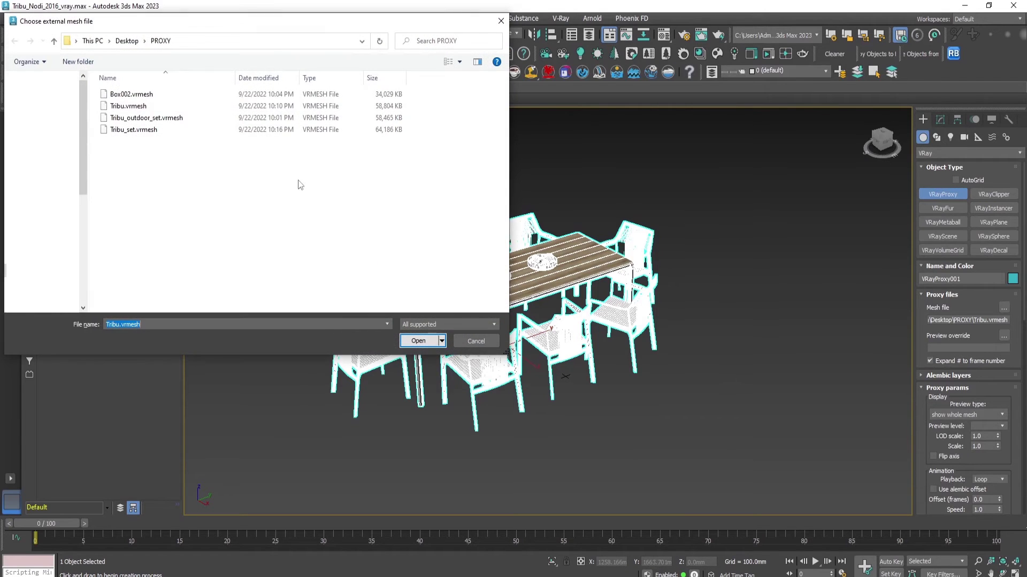
{"action": "left_click", "coordinate": [123, 133]}
{"action": "double_click", "coordinate": [134, 131]}
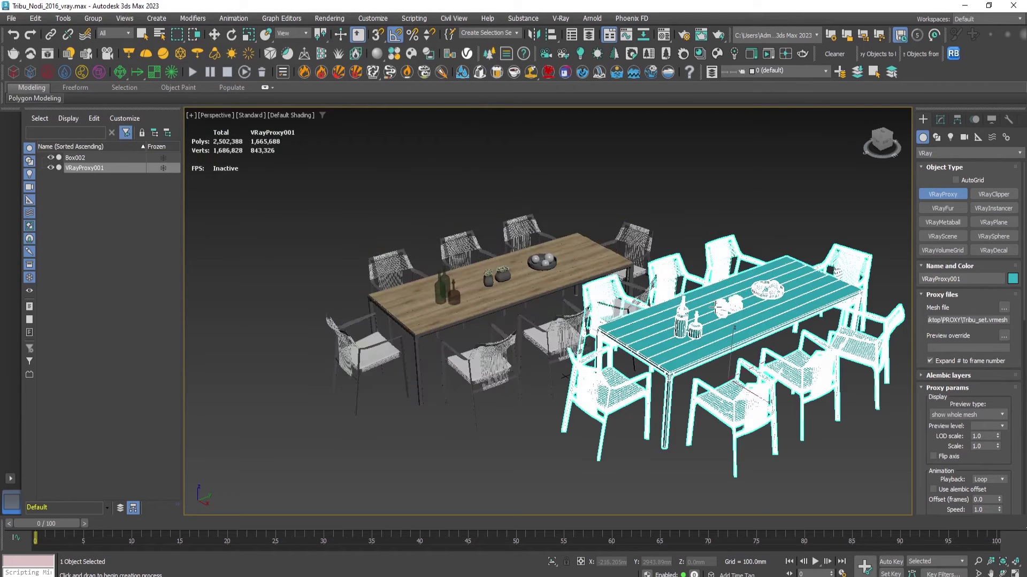
{"action": "middle_click_drag", "start_coordinate": [703, 344], "coordinate": [578, 350]}
{"action": "key", "text": "w"}
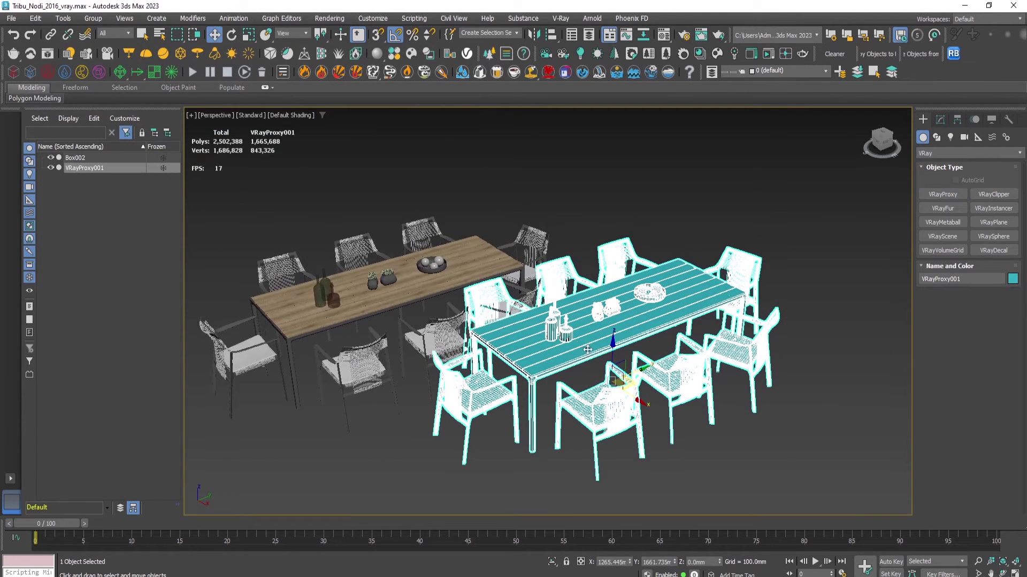
Try the preview from file (edges) and preview from file (faces) display types on the proxy.
{"action": "left_click_drag", "start_coordinate": [613, 375], "coordinate": [753, 328]}
{"action": "scroll", "coordinate": [701, 294], "scroll_direction": "up", "scroll_amount": 4}
{"action": "middle_click_drag", "start_coordinate": [700, 293], "coordinate": [570, 201], "text": "alt"}
{"action": "left_click", "coordinate": [940, 119]}
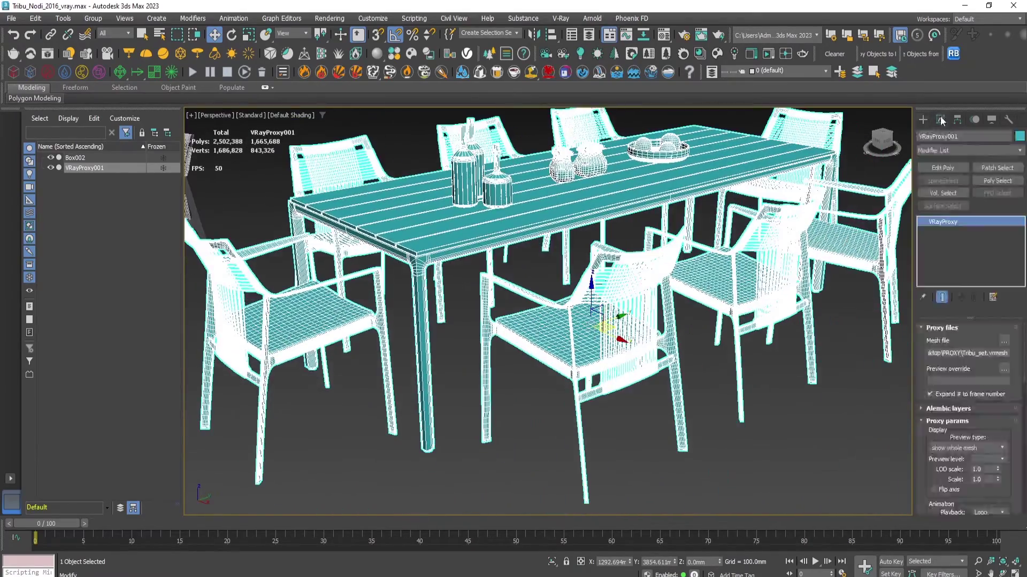
{"action": "left_click", "coordinate": [977, 447]}
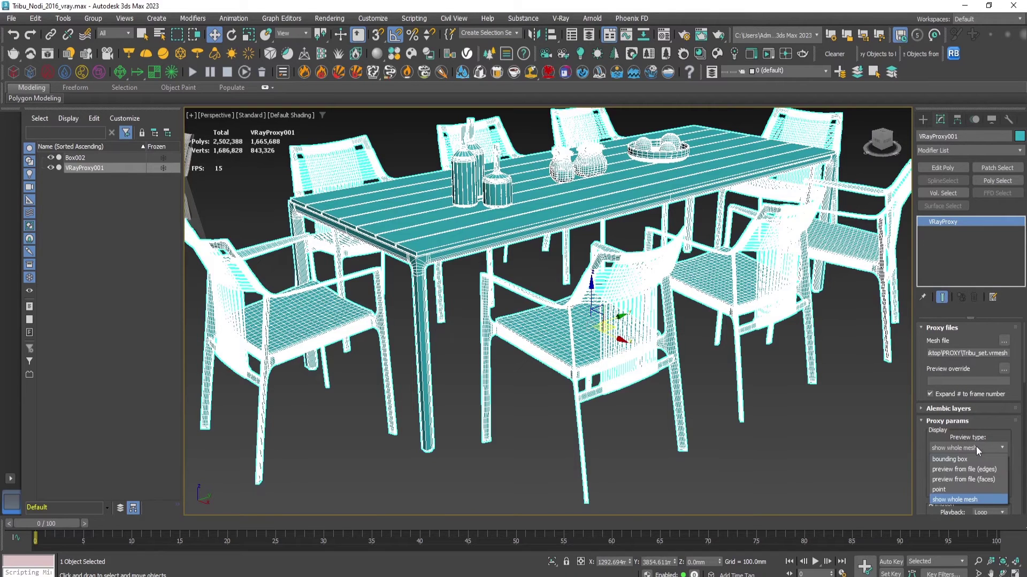
{"action": "left_click", "coordinate": [977, 474]}
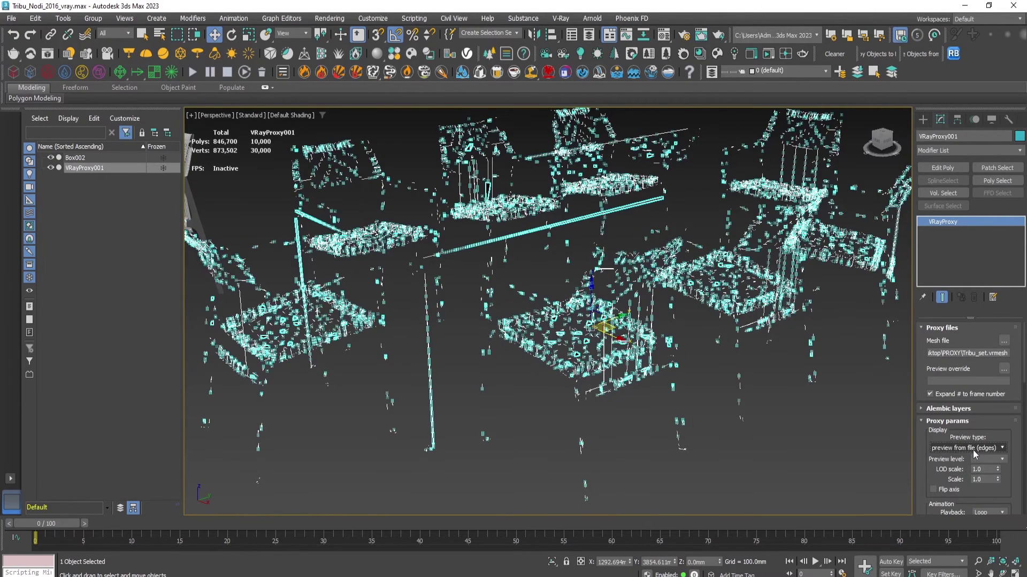
{"action": "left_click", "coordinate": [974, 448]}
{"action": "left_click", "coordinate": [971, 479]}
Try the bounding box display on the proxy and return its preview type to show whole mesh.
{"action": "left_click", "coordinate": [965, 448]}
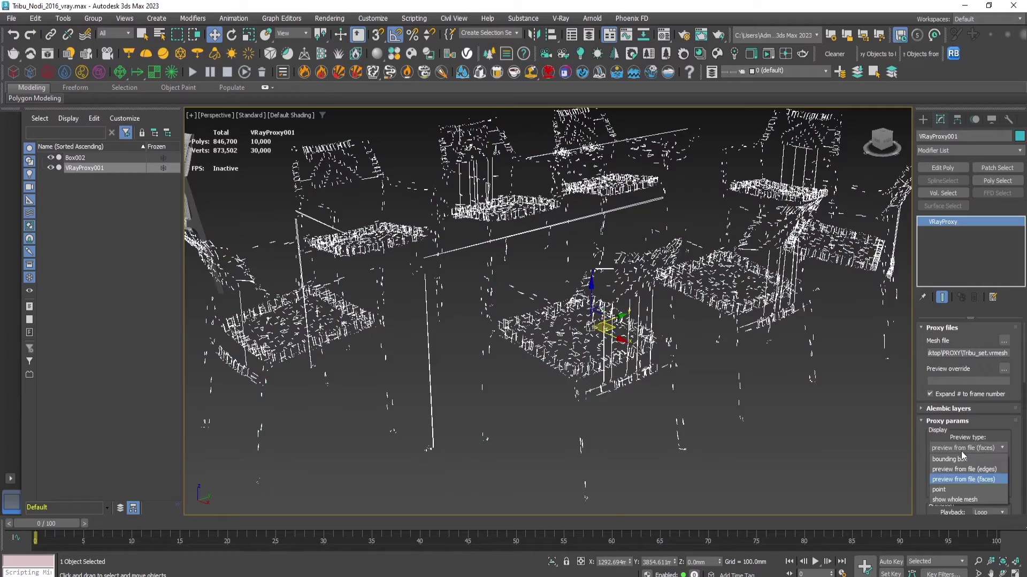
{"action": "left_click", "coordinate": [951, 460]}
{"action": "middle_click_drag", "start_coordinate": [601, 265], "coordinate": [654, 295]}
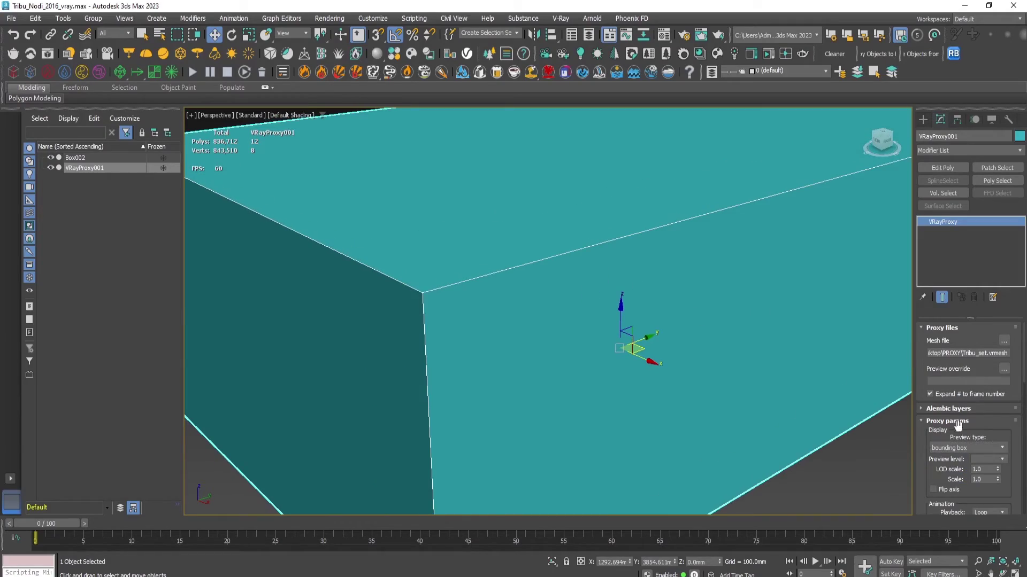
{"action": "left_click", "coordinate": [967, 447]}
{"action": "left_click", "coordinate": [960, 499]}
Pick the Multi/Sub-Object material from the original combined furniture mesh into an unused Material Editor slot.
{"action": "middle_click_drag", "start_coordinate": [510, 270], "coordinate": [676, 312]}
{"action": "scroll", "coordinate": [659, 305], "scroll_direction": "down", "scroll_amount": 2}
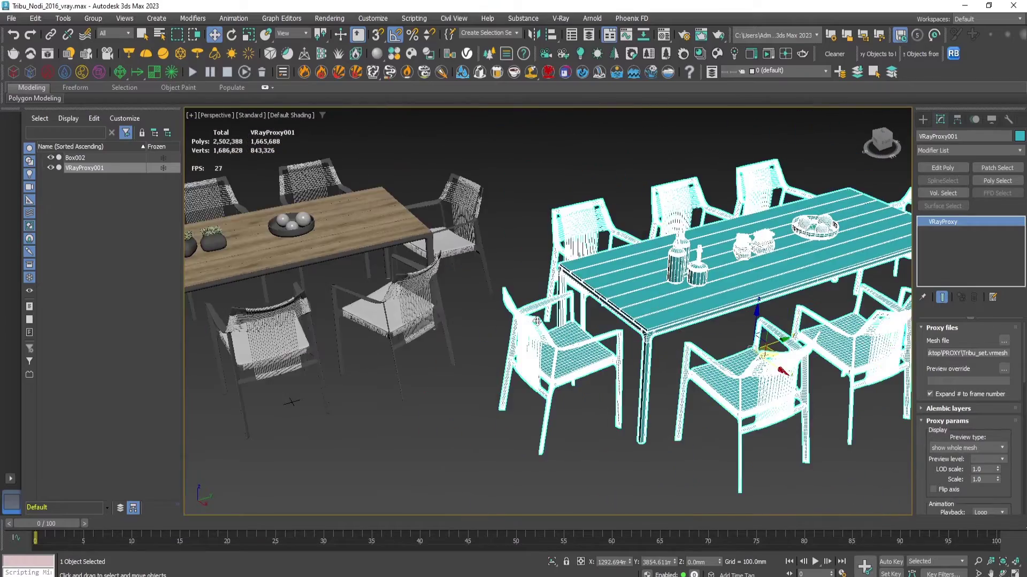
{"action": "middle_click_drag", "start_coordinate": [536, 321], "coordinate": [690, 324]}
{"action": "left_click", "coordinate": [513, 261]}
{"action": "left_click", "coordinate": [513, 260]}
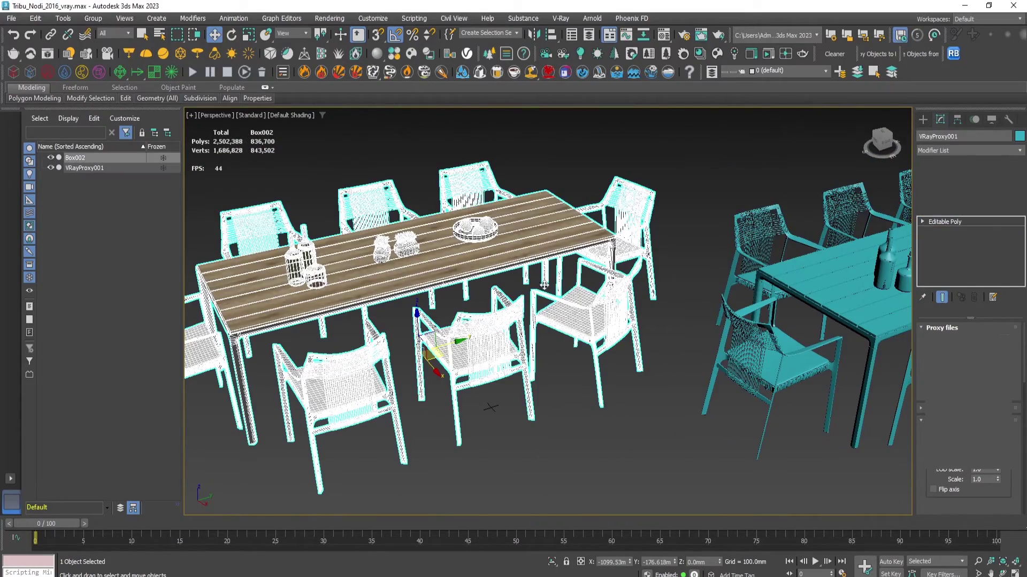
{"action": "middle_click_drag", "start_coordinate": [361, 289], "coordinate": [421, 270]}
{"action": "key", "text": "m"}
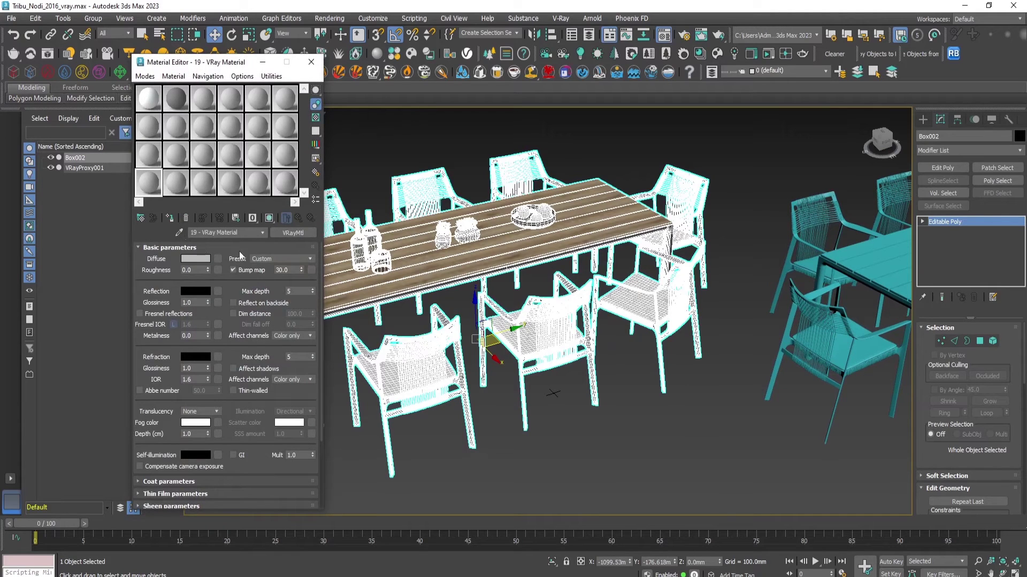
{"action": "left_click", "coordinate": [179, 232]}
{"action": "left_click", "coordinate": [497, 325]}
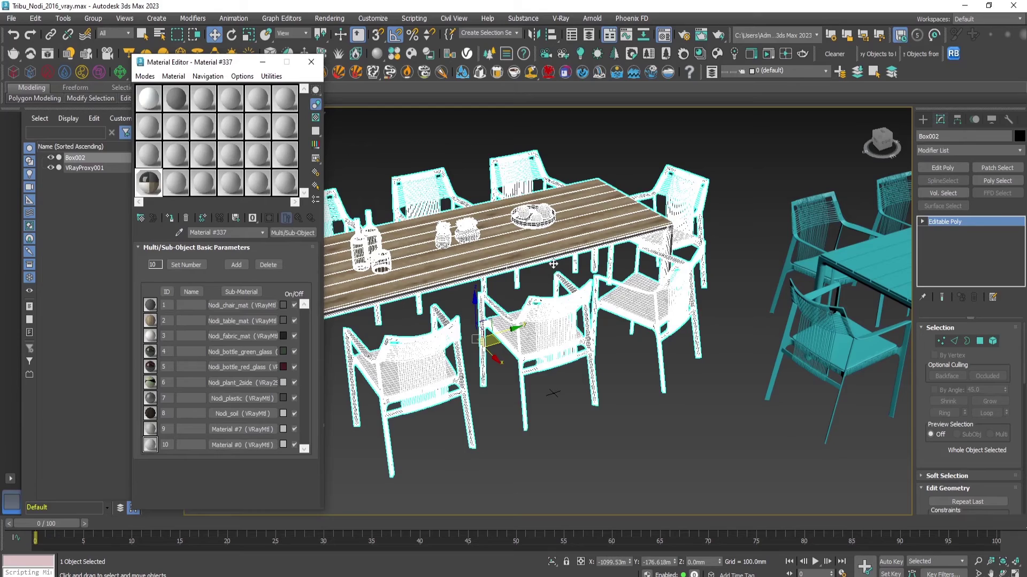
Assign the picked Multi/Sub-Object material to the furniture set's V-Ray proxy and inspect the textured result.
{"action": "mouse_move", "coordinate": [550, 251]}
{"action": "middle_mouse_down"}
{"action": "mouse_move", "coordinate": [532, 241]}
{"action": "mouse_move", "coordinate": [553, 241]}
{"action": "middle_mouse_up"}
{"action": "scroll", "coordinate": [532, 240], "scroll_direction": "down", "scroll_amount": 3}
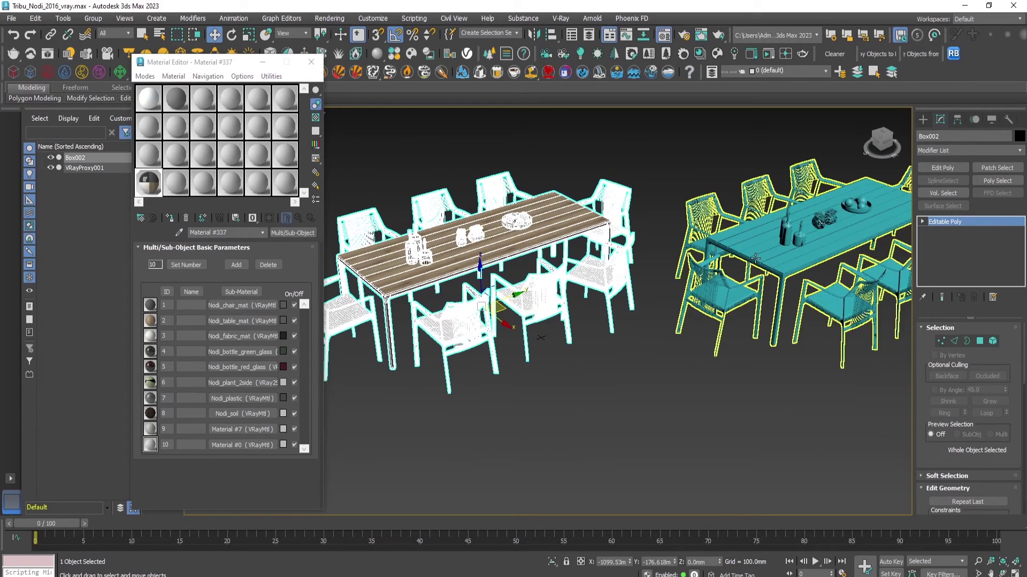
{"action": "left_click", "coordinate": [765, 243]}
{"action": "left_click", "coordinate": [171, 217]}
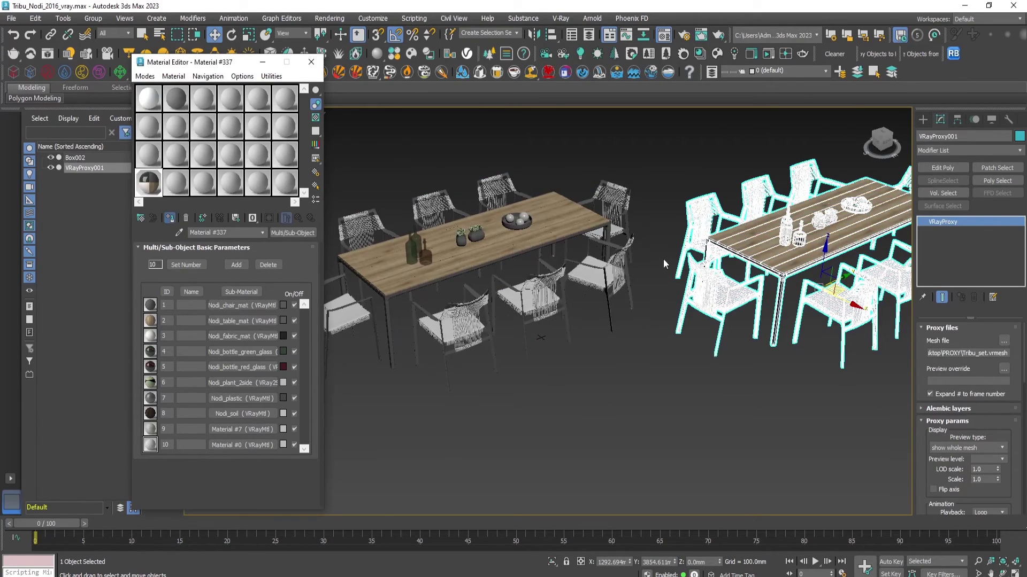
{"action": "scroll", "coordinate": [770, 353], "scroll_direction": "up", "scroll_amount": 3}
{"action": "left_click", "coordinate": [790, 396]}
{"action": "middle_click_drag", "start_coordinate": [775, 271], "coordinate": [646, 293]}
{"action": "scroll", "coordinate": [607, 283], "scroll_direction": "up", "scroll_amount": 4}
{"action": "scroll", "coordinate": [607, 284], "scroll_direction": "down", "scroll_amount": 8}
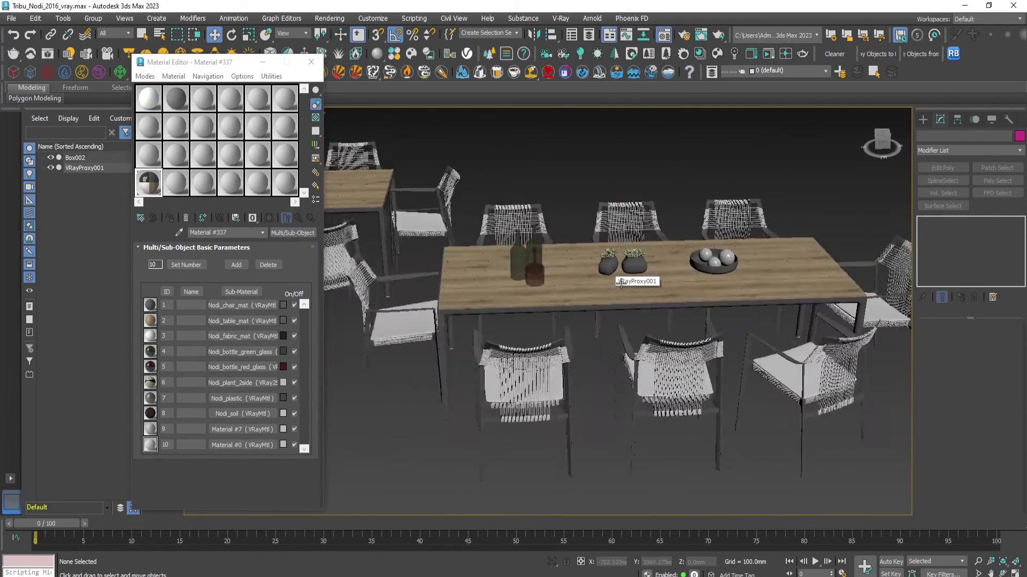
Set the proxy's preview type to preview from file (edges) and close the Material Editor.
{"action": "left_click", "coordinate": [838, 340]}
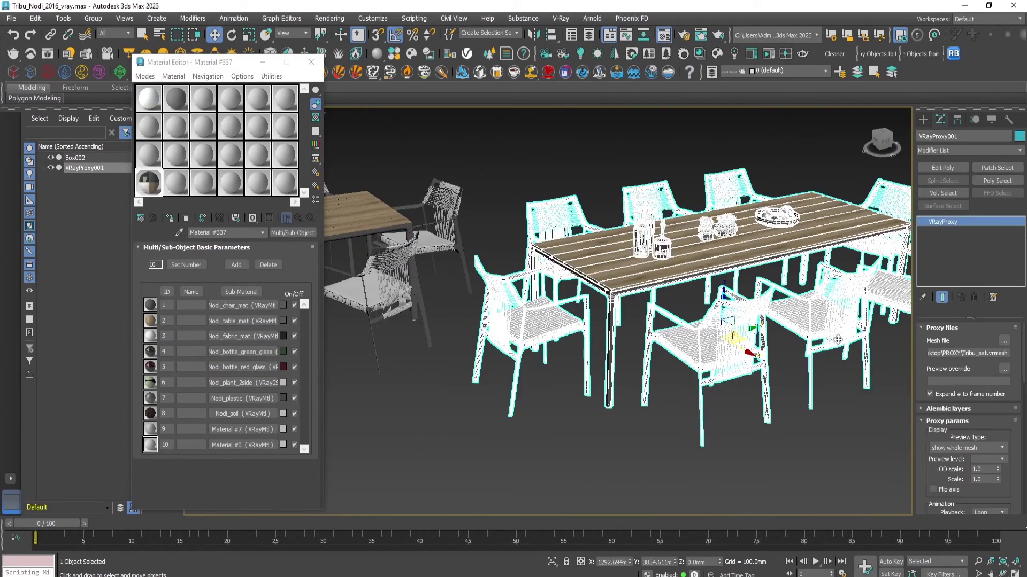
{"action": "left_click", "coordinate": [986, 449]}
{"action": "left_click", "coordinate": [990, 470]}
{"action": "middle_click_drag", "start_coordinate": [588, 251], "coordinate": [700, 289], "text": "alt"}
{"action": "middle_click_drag", "start_coordinate": [626, 348], "coordinate": [645, 302], "text": "alt"}
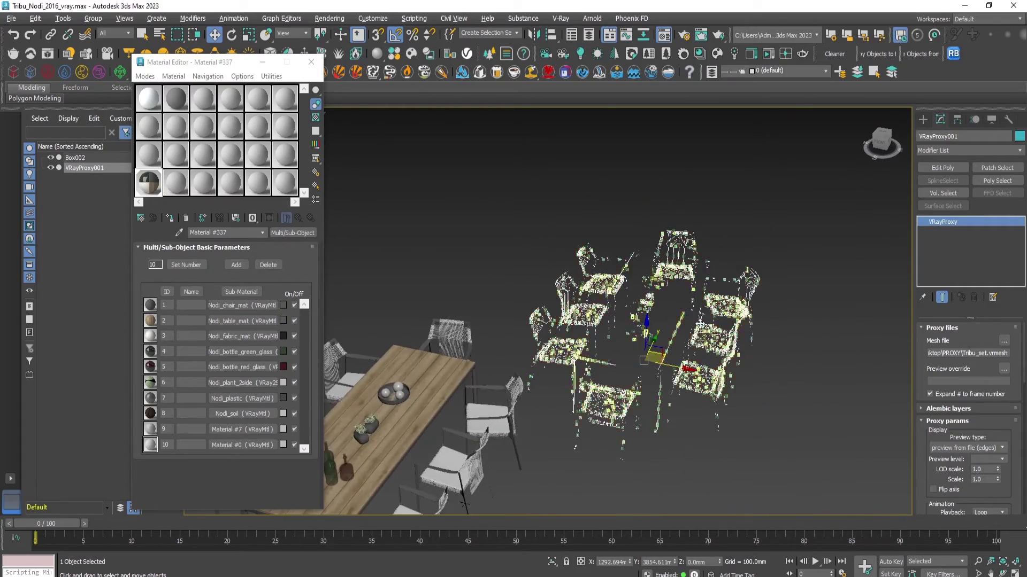
{"action": "left_click", "coordinate": [311, 61]}
Examine the proxy in isolation, leave isolation mode, and compare it with the original furniture set.
{"action": "mouse_move", "coordinate": [511, 281]}
{"action": "middle_mouse_down", "text": "alt"}
{"action": "mouse_move", "coordinate": [507, 302]}
{"action": "mouse_move", "coordinate": [461, 294]}
{"action": "mouse_move", "coordinate": [518, 290]}
{"action": "middle_mouse_up", "text": "alt"}
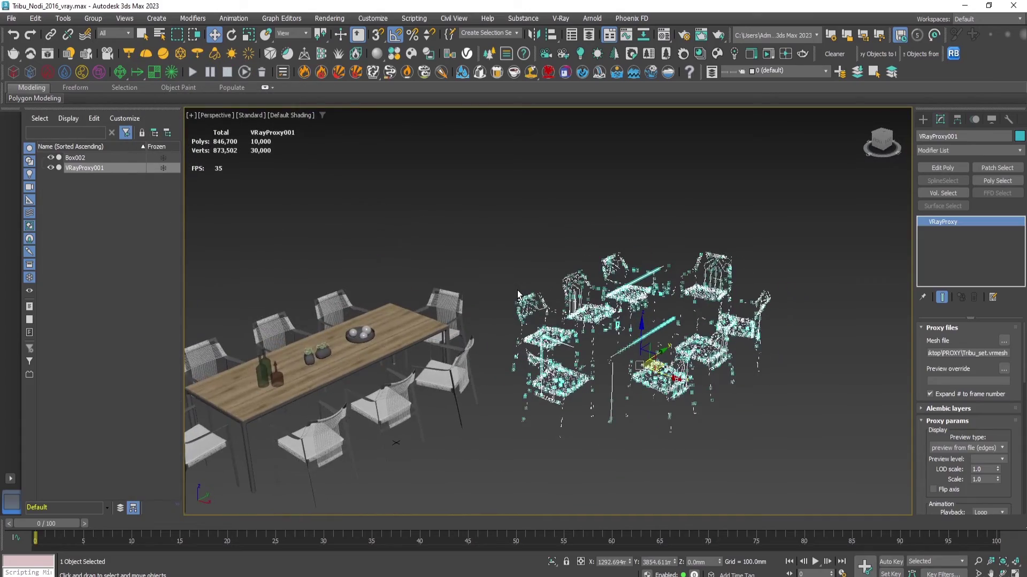
{"action": "left_click", "coordinate": [552, 562]}
{"action": "middle_click_drag", "start_coordinate": [595, 502], "coordinate": [631, 406], "text": "alt"}
{"action": "scroll", "coordinate": [663, 342], "scroll_direction": "up", "scroll_amount": 5}
{"action": "left_click", "coordinate": [553, 562]}
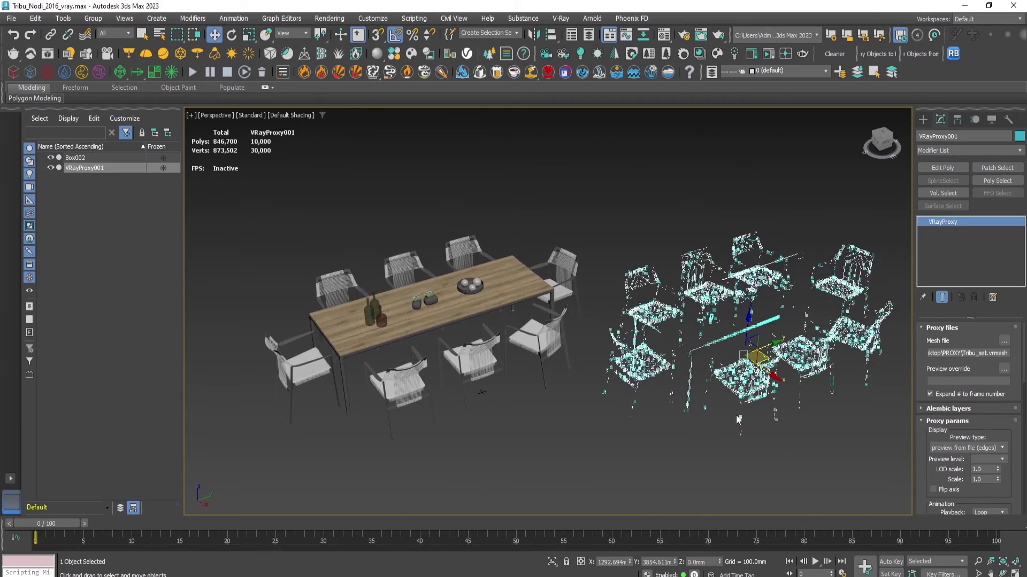
{"action": "middle_click_drag", "start_coordinate": [719, 402], "coordinate": [653, 401]}
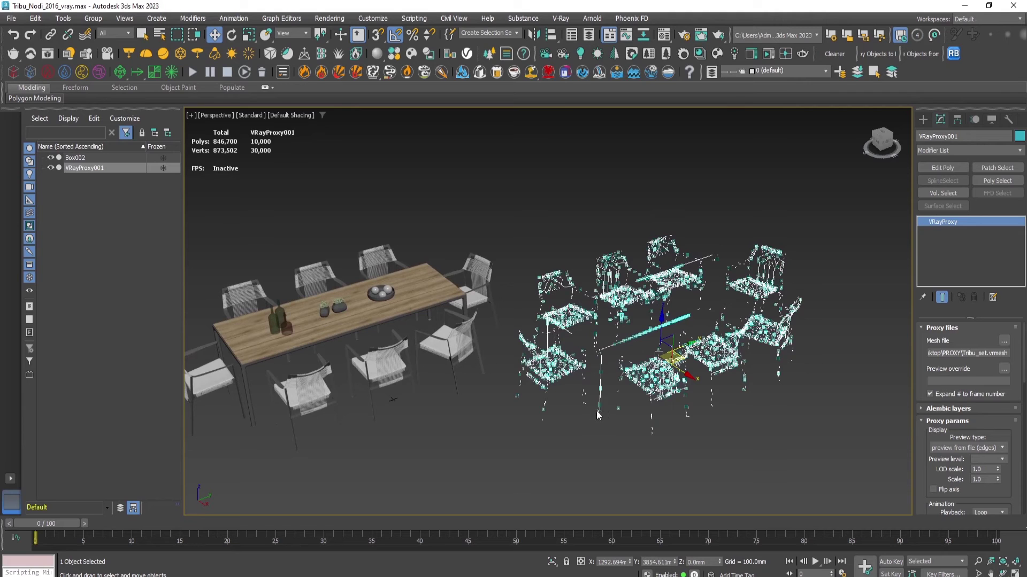
{"action": "middle_click_drag", "start_coordinate": [598, 415], "coordinate": [636, 390], "text": "alt"}
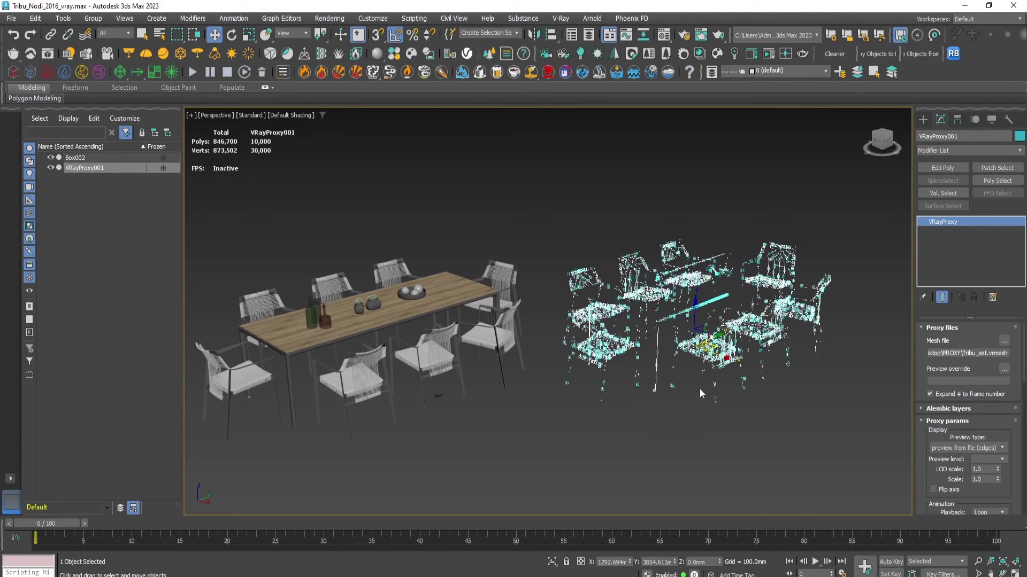
{"action": "middle_click_drag", "start_coordinate": [700, 389], "coordinate": [687, 406], "text": "alt"}
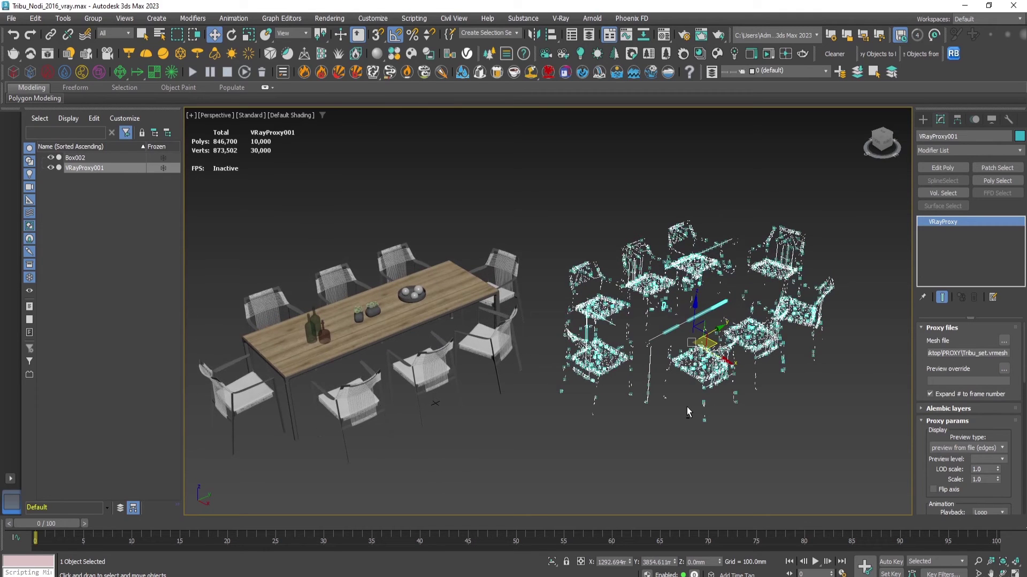